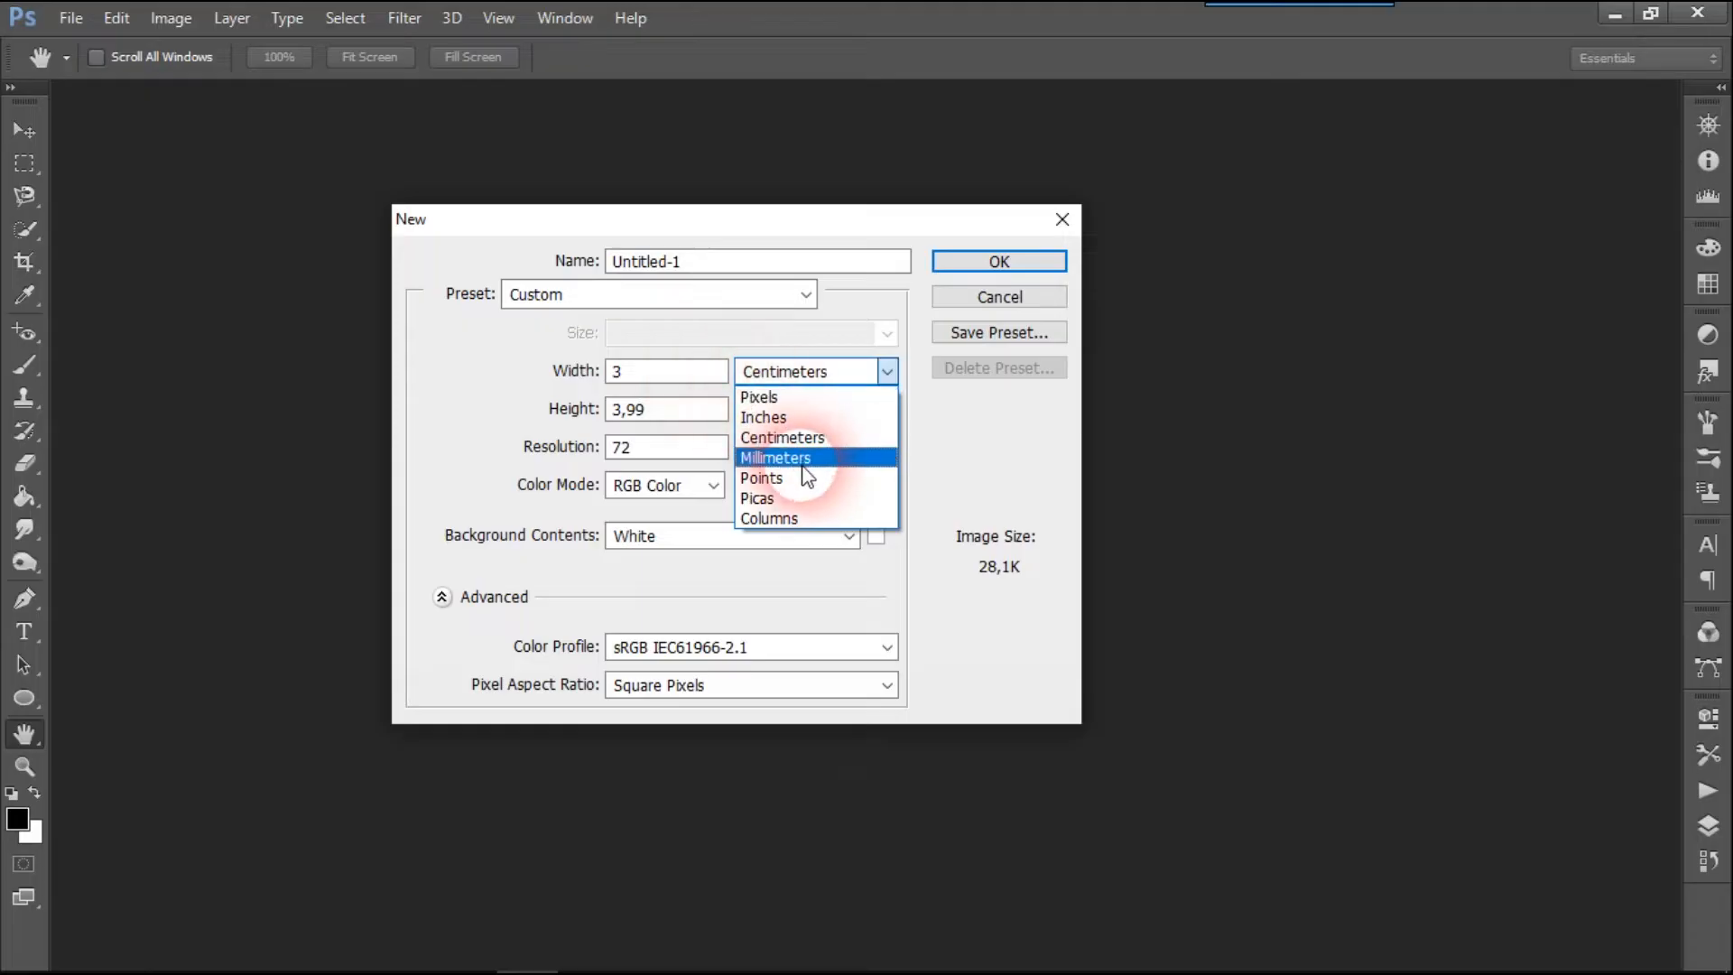
# Step: Create a new document 3 cm wide and 4 cm high at a resolution of 300 pixels/inch
pyautogui.press('Escape')
pyautogui.click(675, 377)
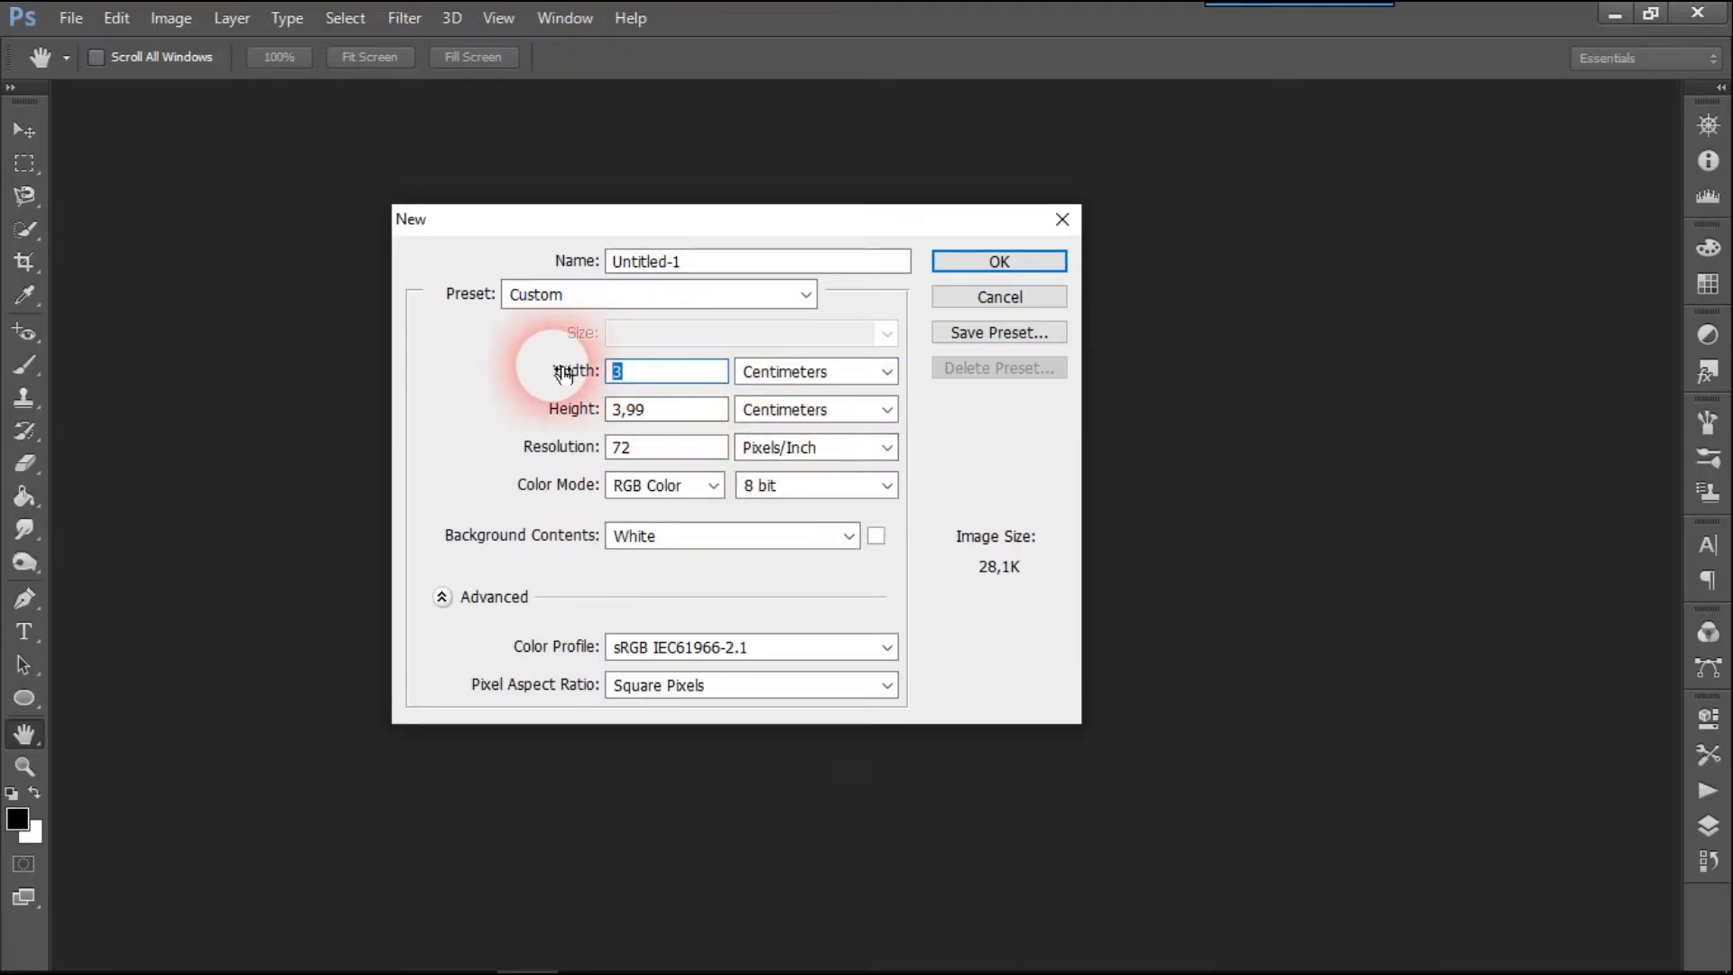
pyautogui.write('3')
pyautogui.press('Tab')
pyautogui.write('4')
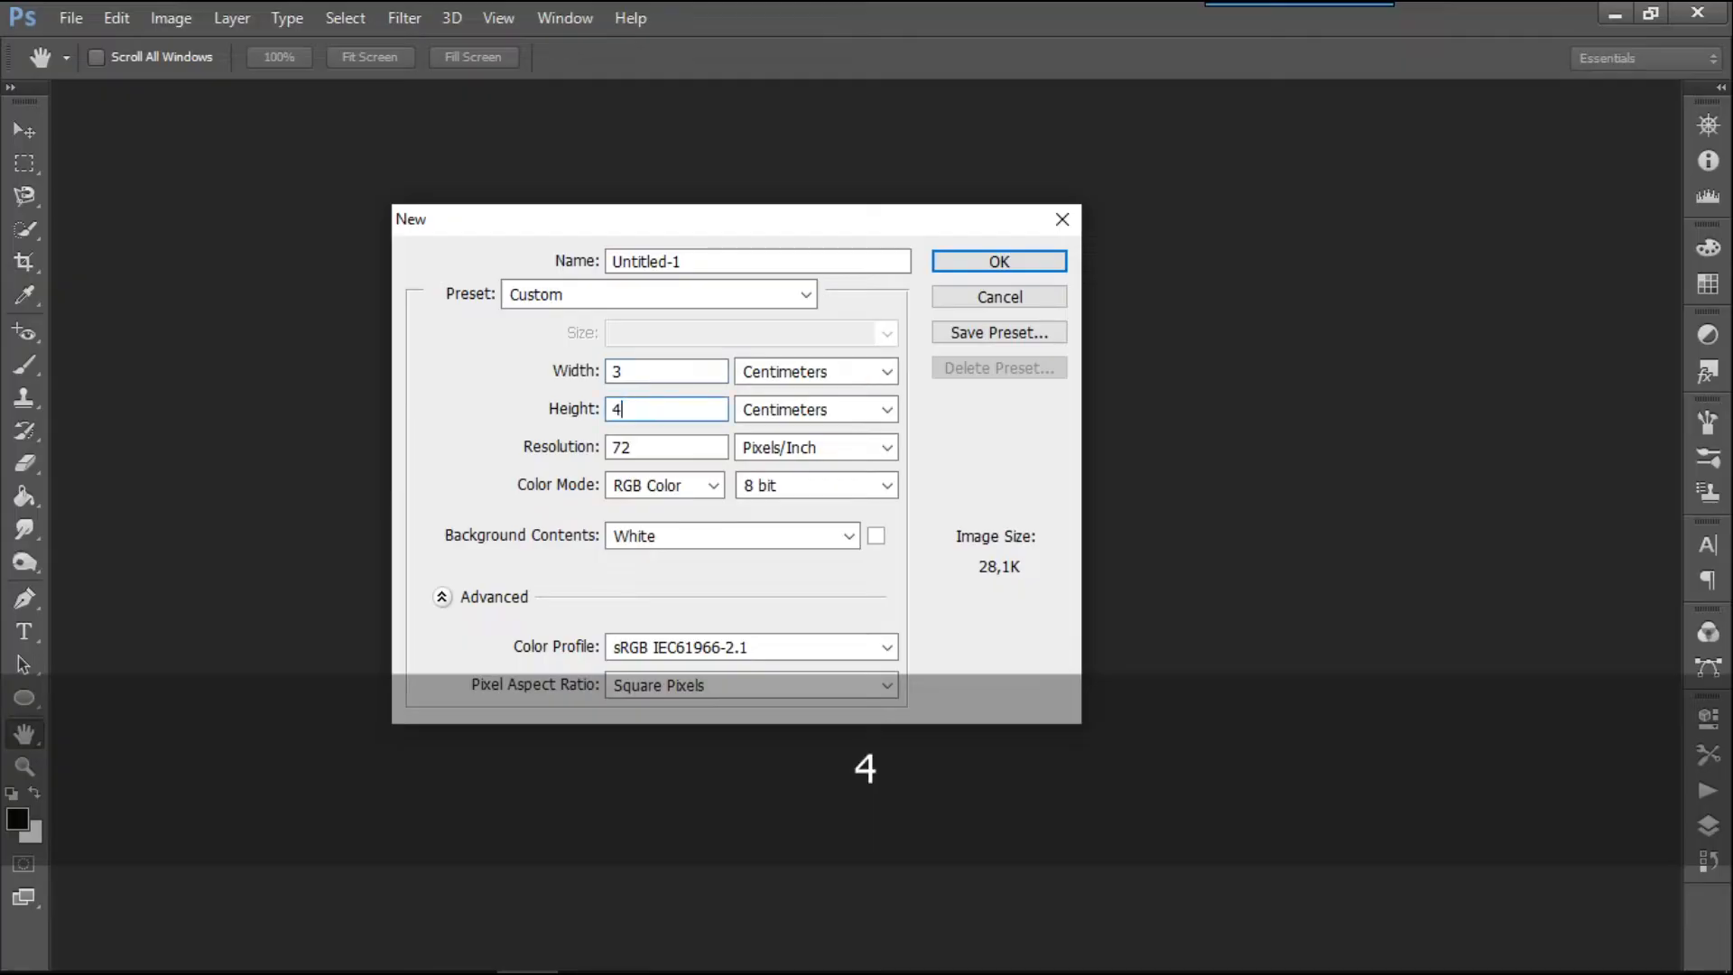
pyautogui.press('Tab')
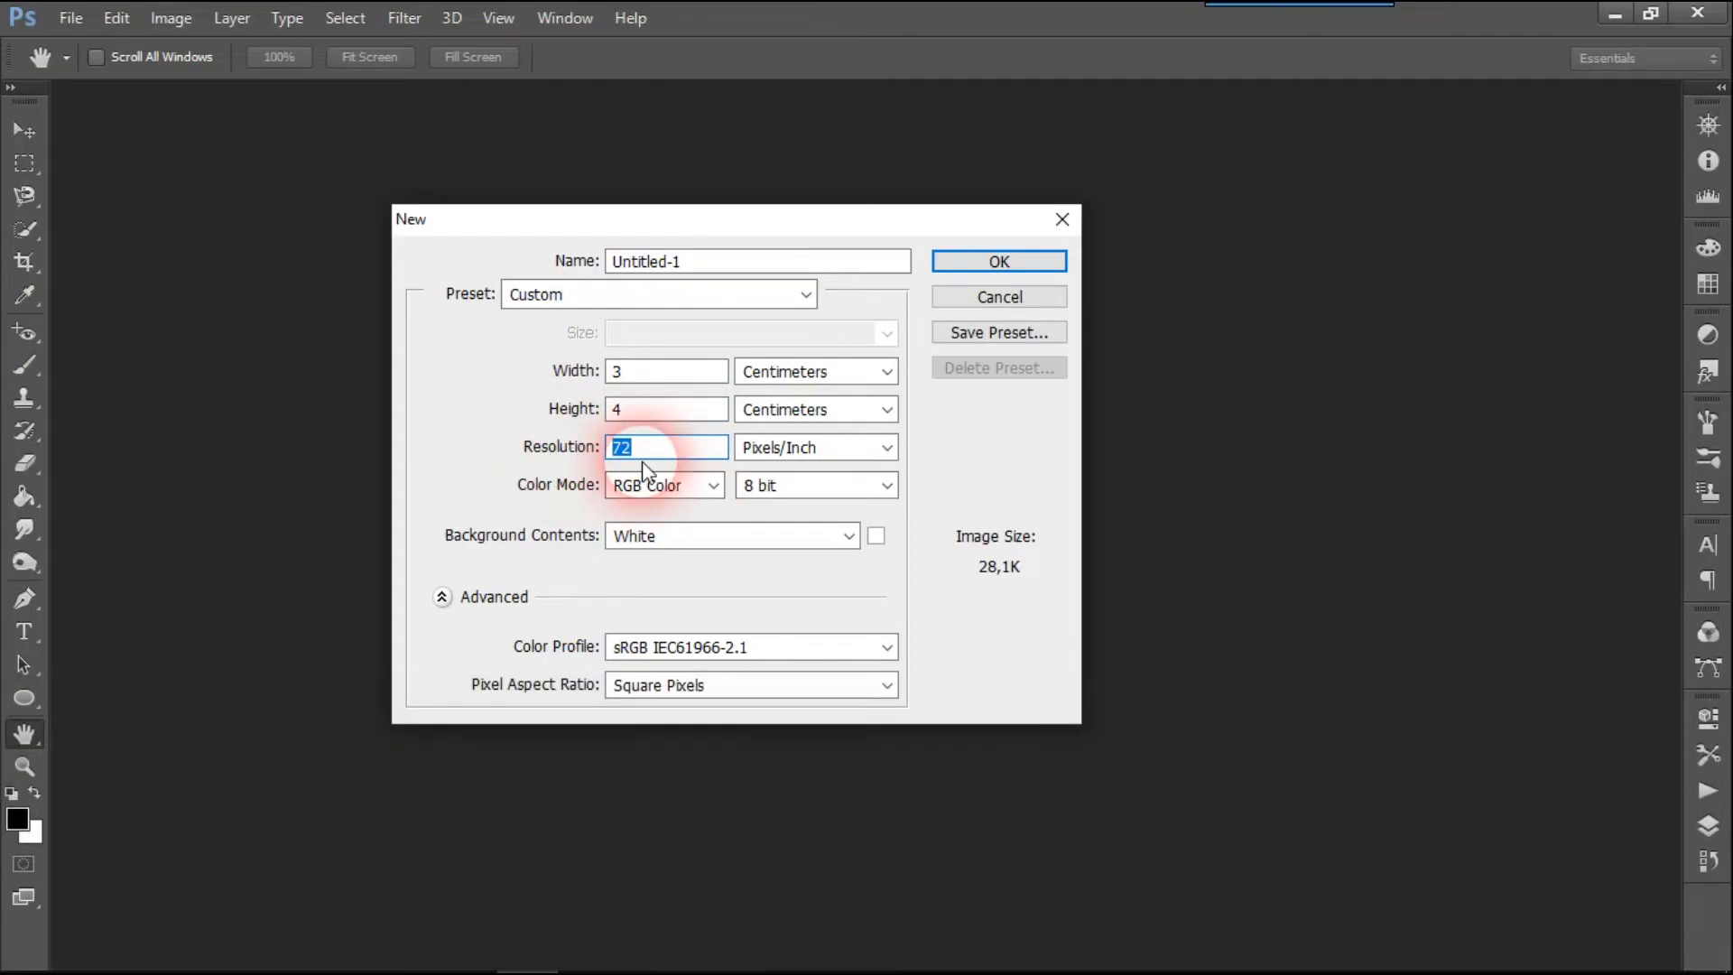
pyautogui.write('300')
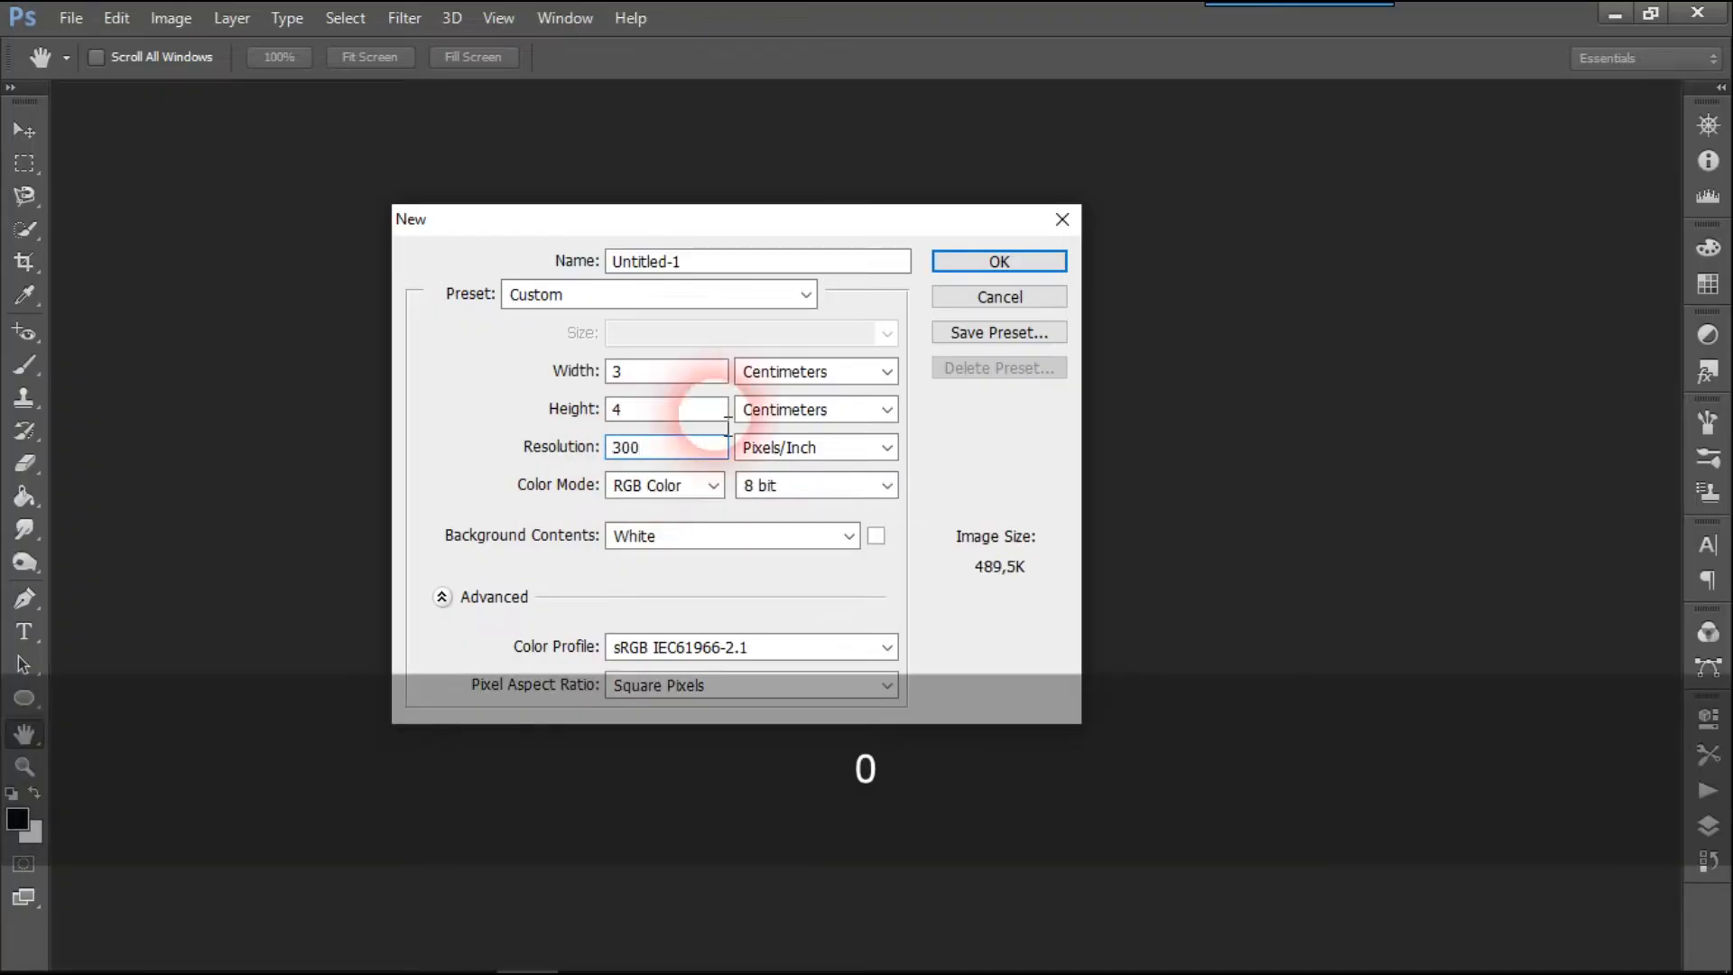
pyautogui.press('Return')
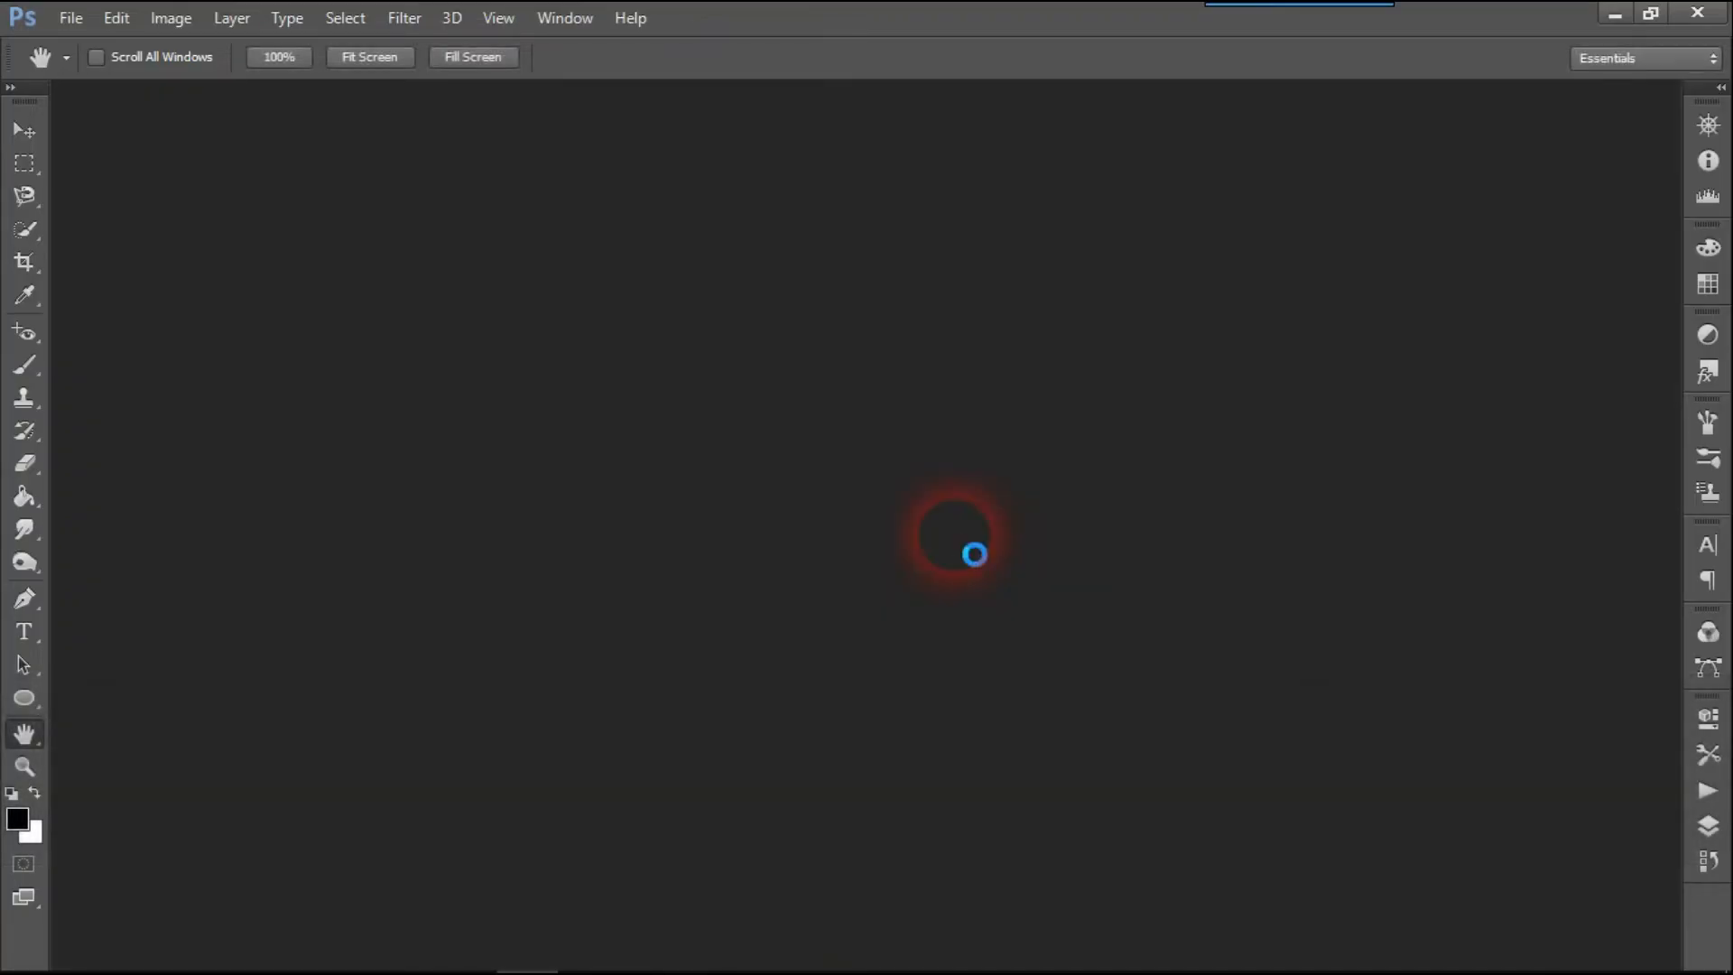
pyautogui.moveTo(223, 89); pyautogui.dragTo(663, 87)
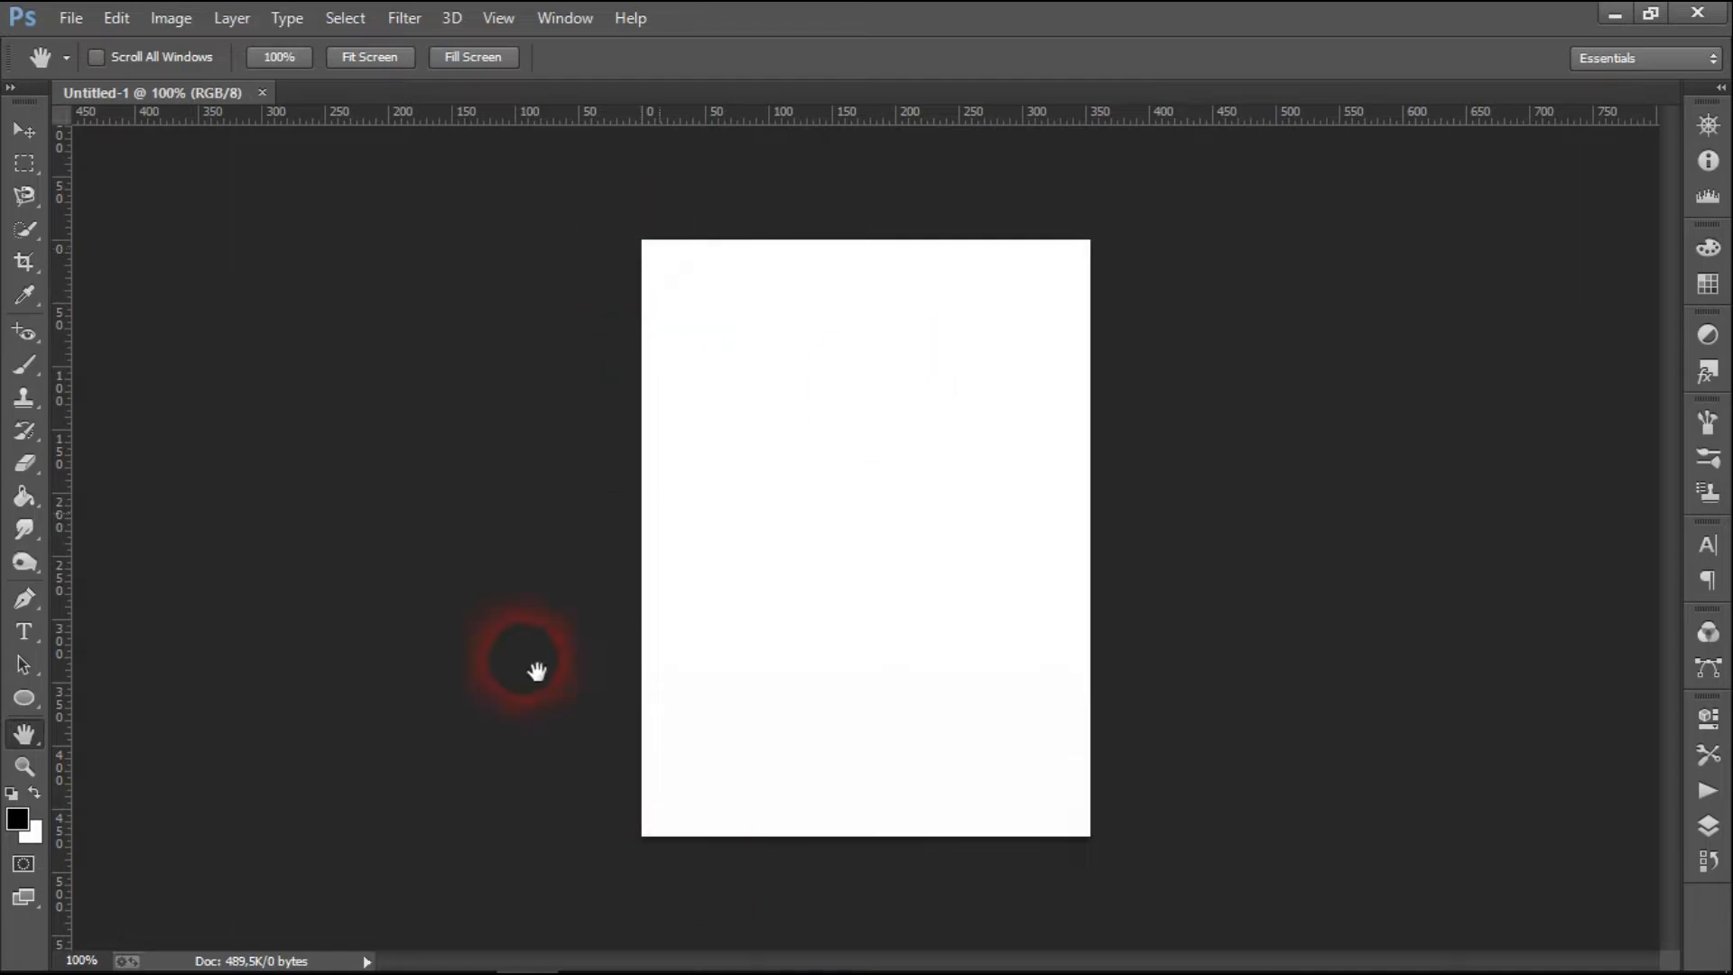
pyautogui.press('ctrl')
pyautogui.press('ctrl+KP_Subtract')
pyautogui.press('ctrl+KP_Subtract')
pyautogui.press('ctrl+KP_Multiply')
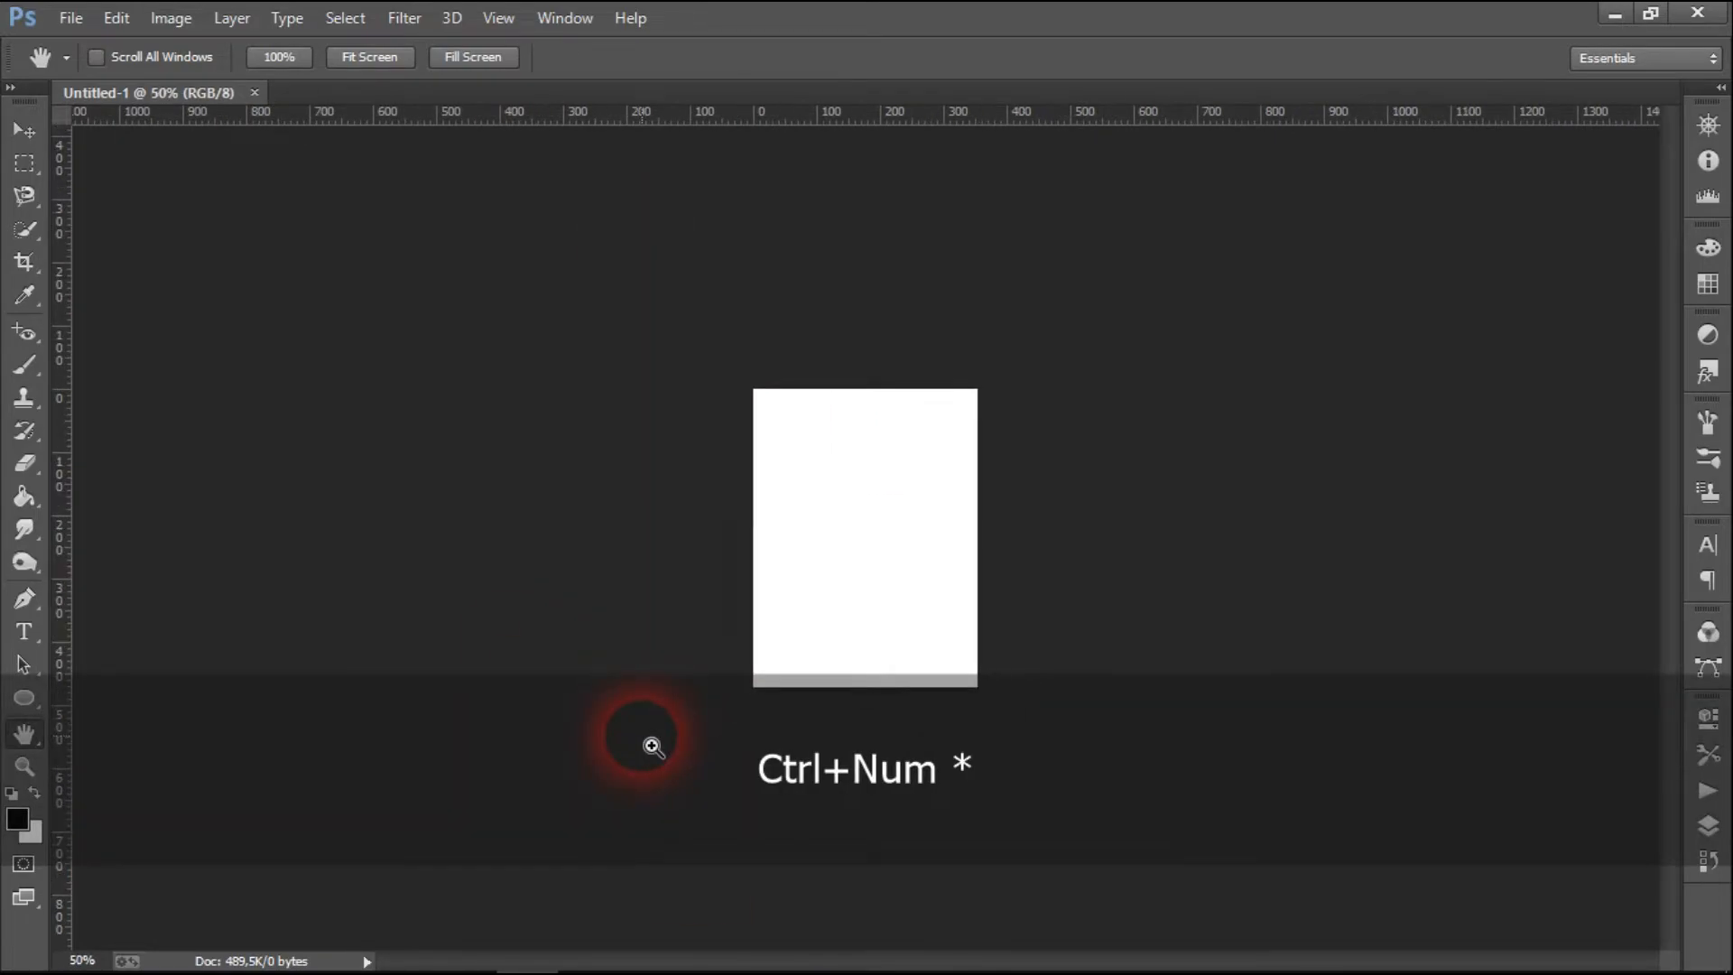
pyautogui.press('ctrl+KP_Add')
pyautogui.press('ctrl+KP_Multiply')
pyautogui.press('ctrl+KP_Subtract')
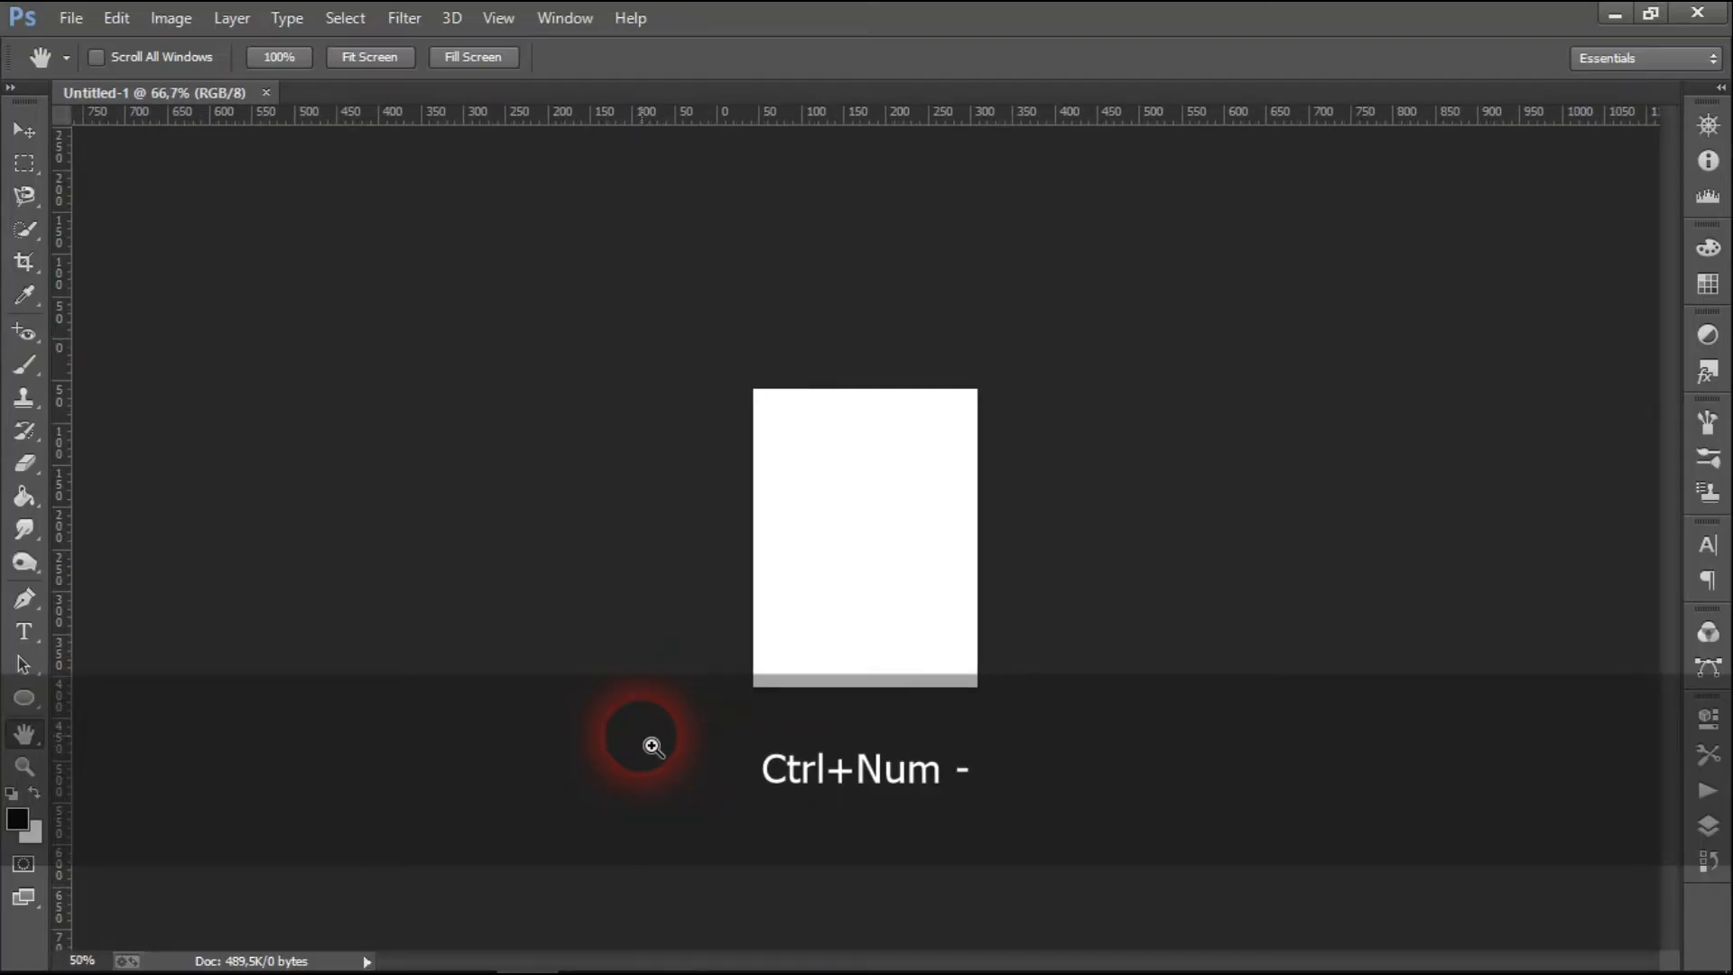
pyautogui.press('ctrl+KP_Subtract')
pyautogui.press('ctrl+KP_Add')
pyautogui.press('ctrl+KP_Add')
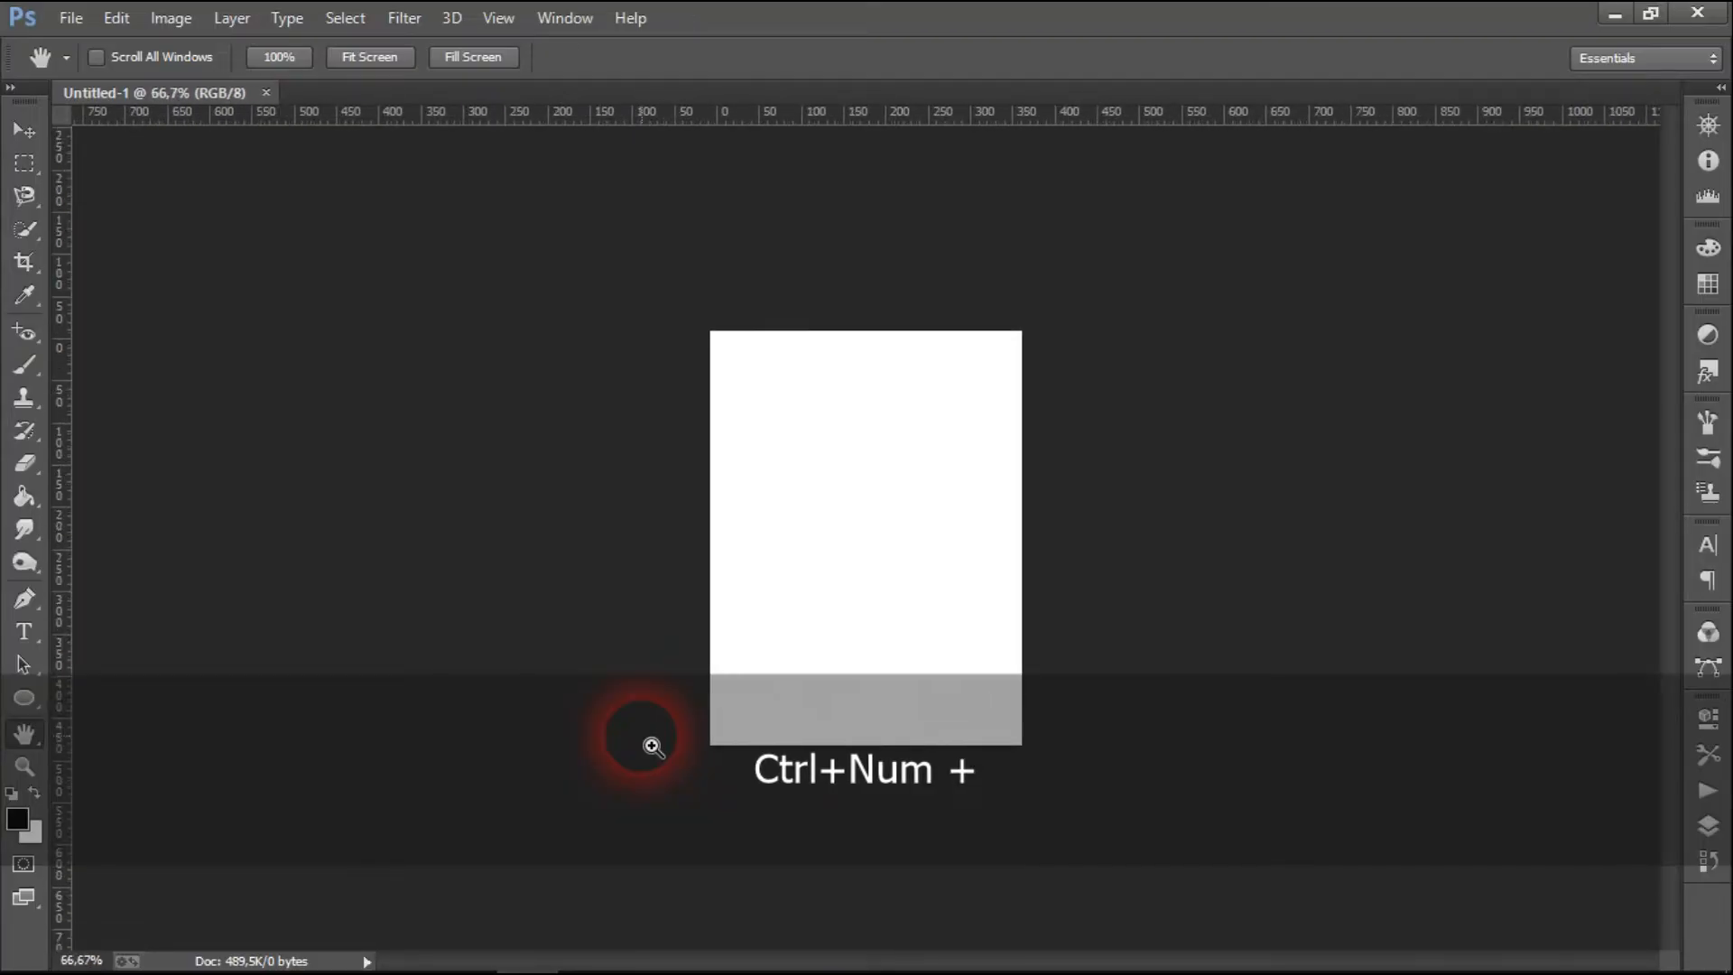
pyautogui.press('ctrl+KP_Add')
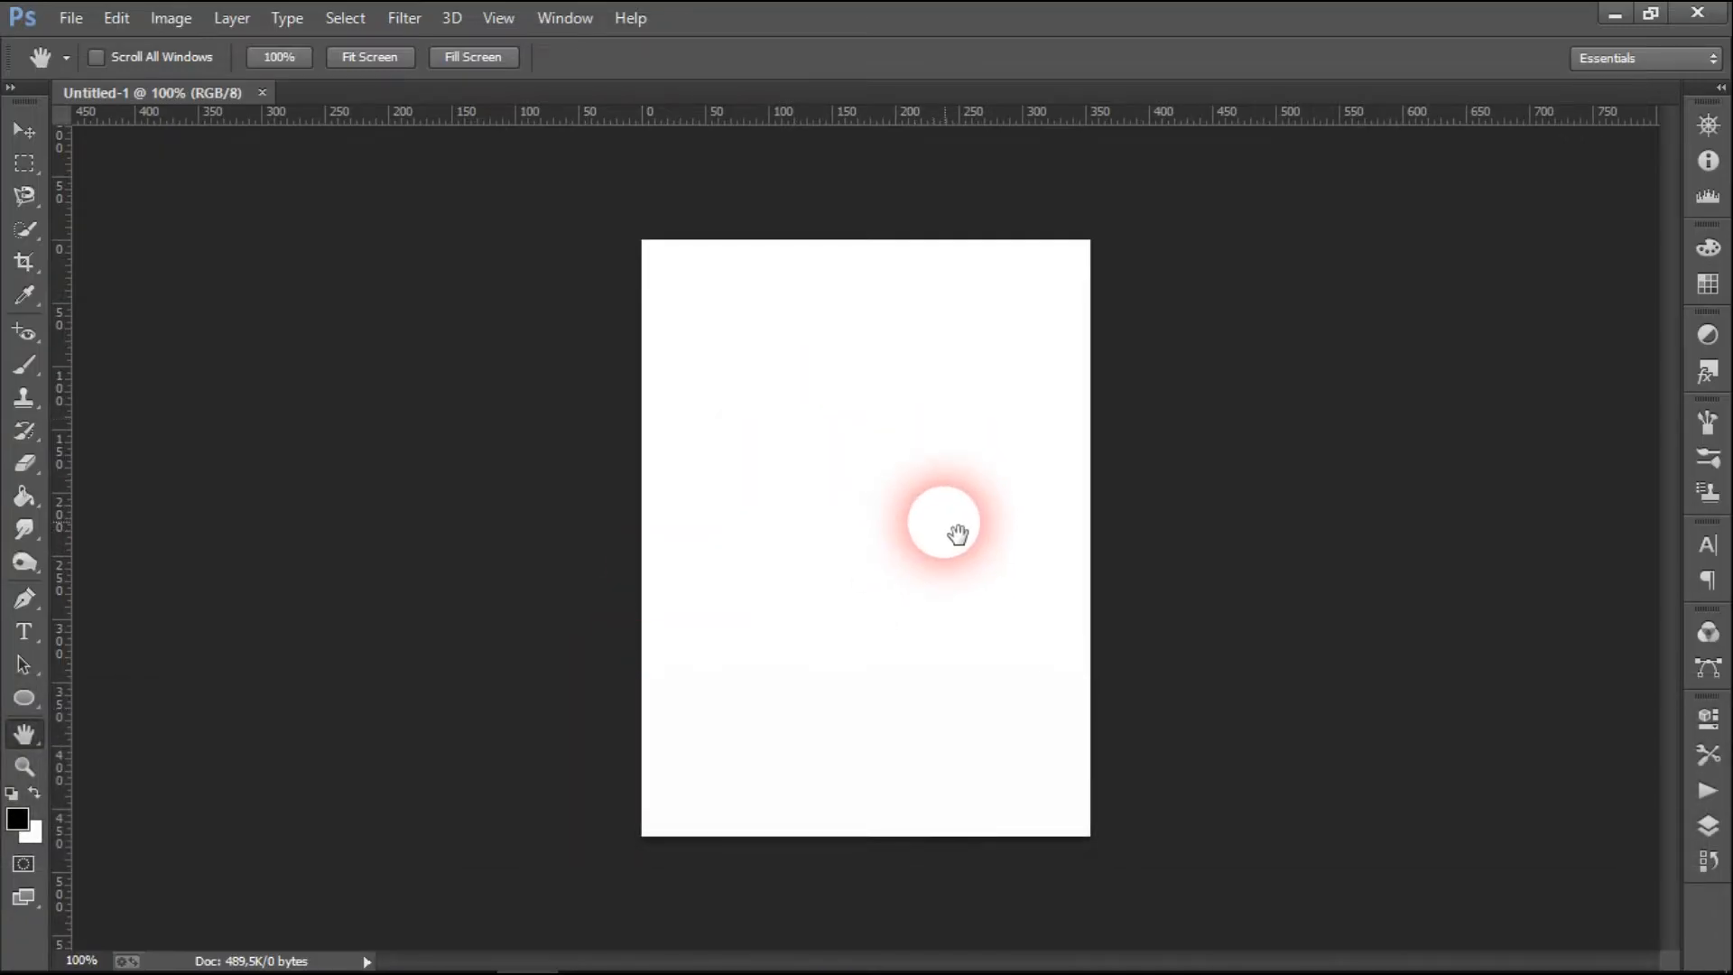
# Step: Place the blonde woman's portrait, 519z5IXZddL._AC_UX522_.jpg, from the BUTTON folder into the blank document
pyautogui.moveTo(552, 967)
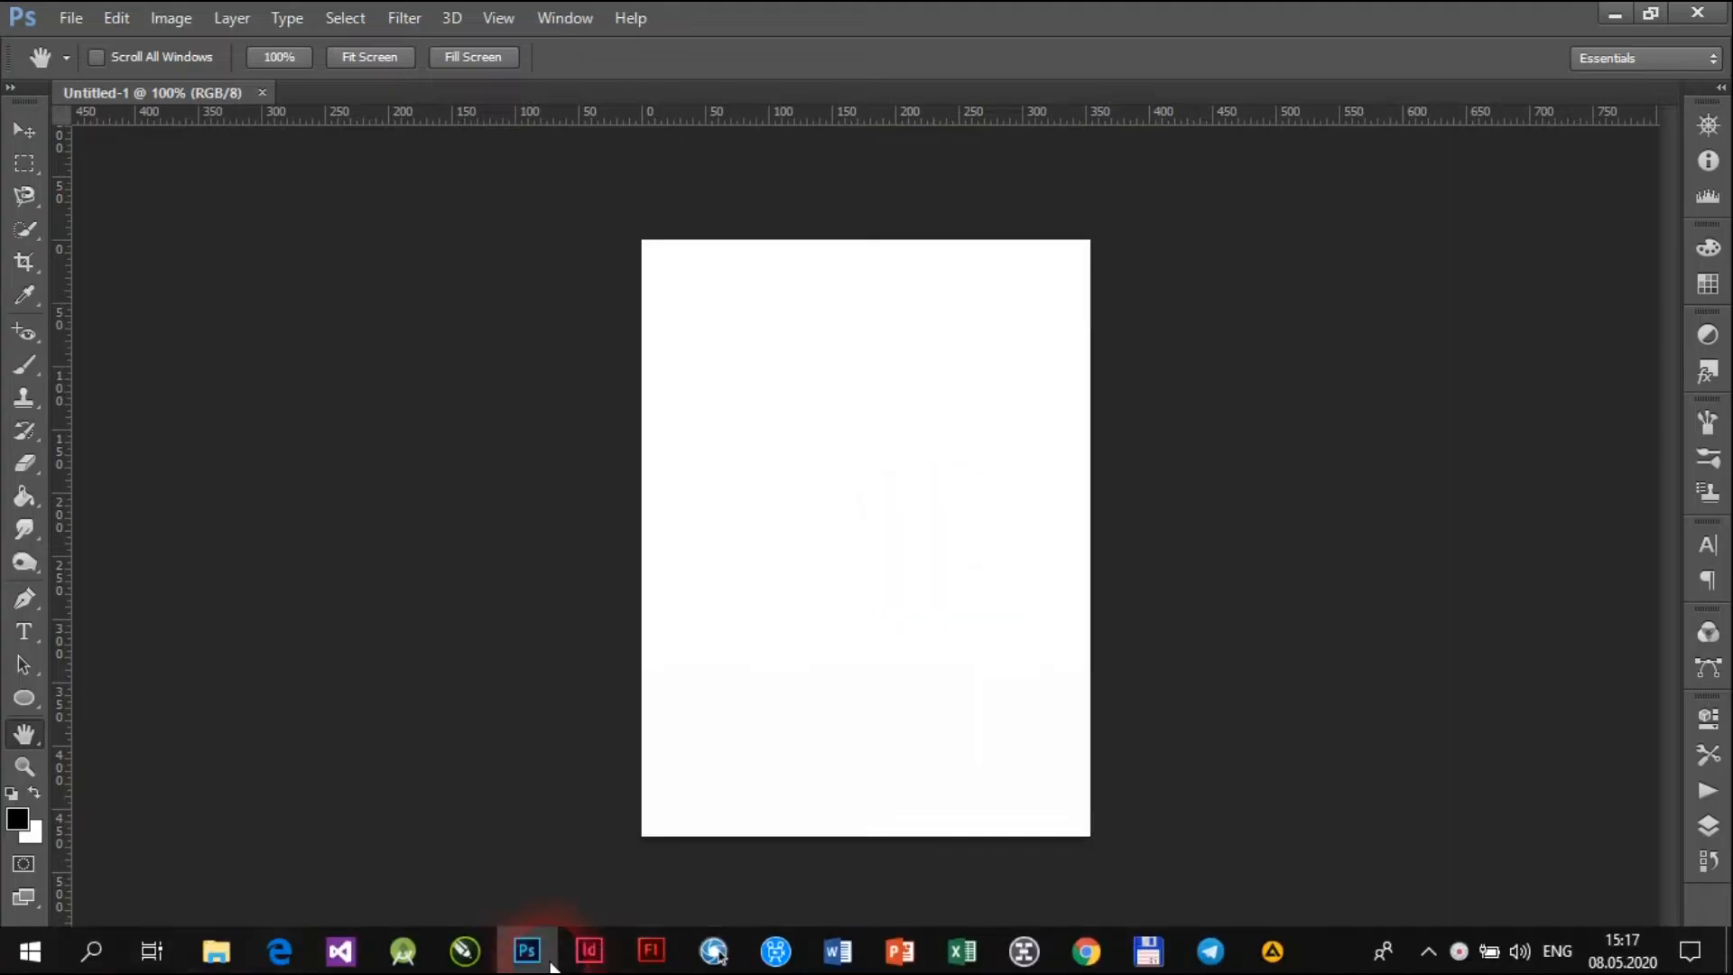
pyautogui.moveTo(216, 947)
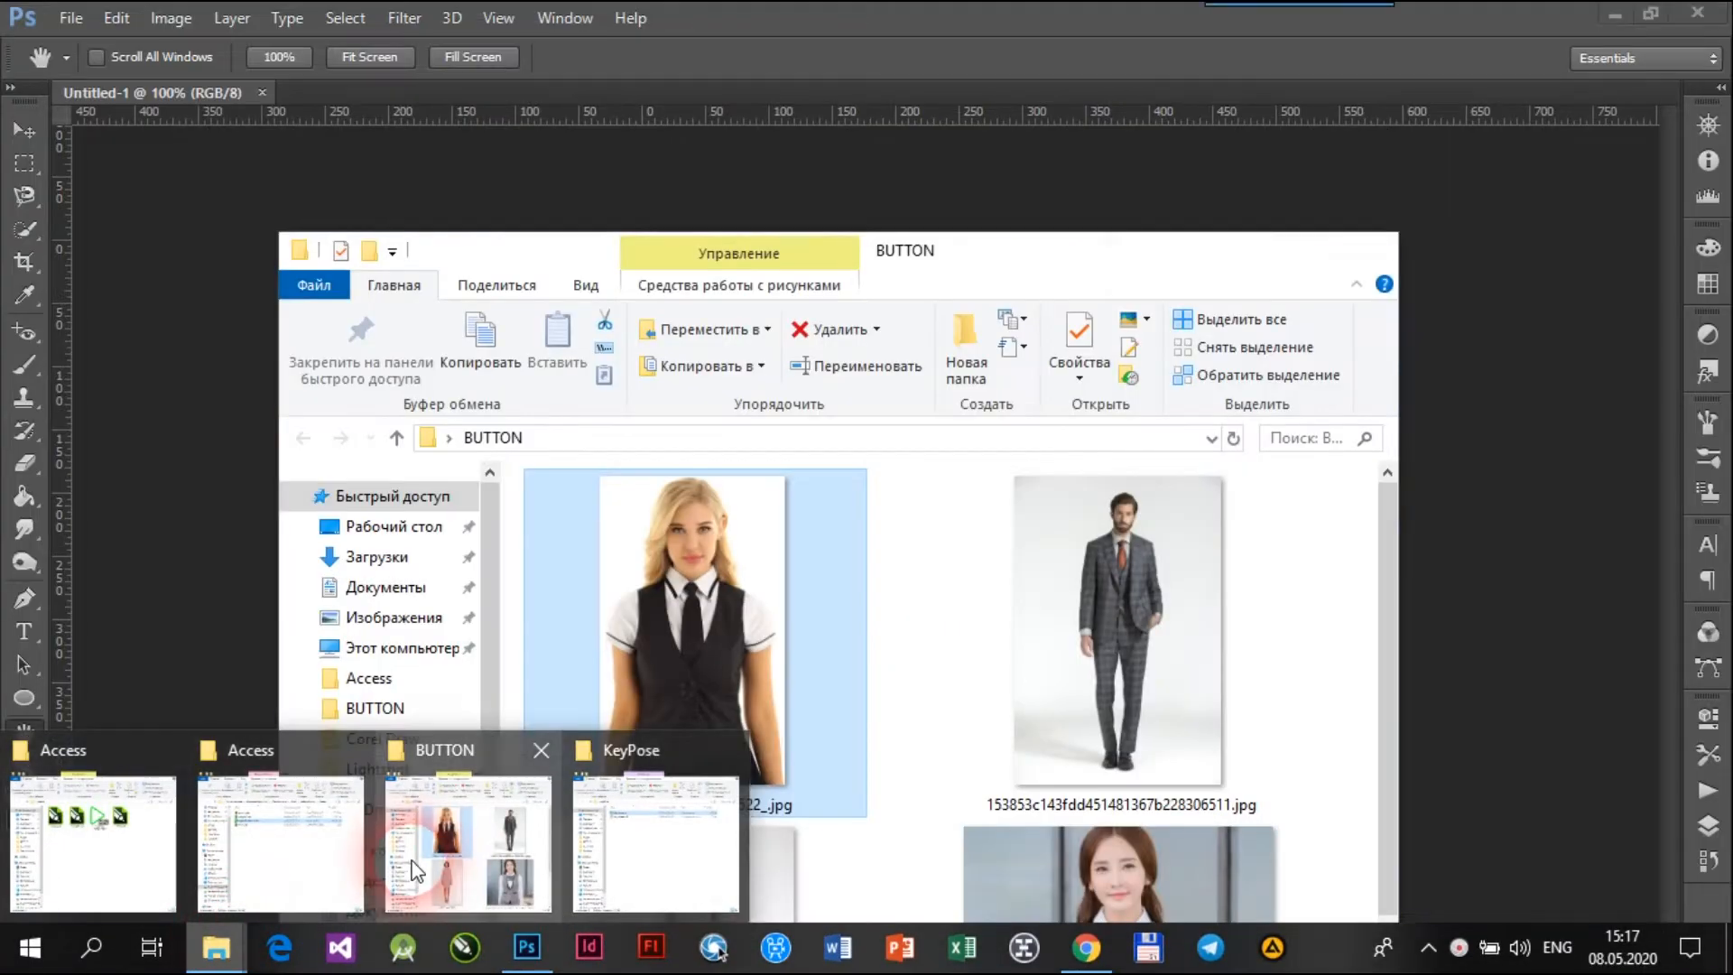
pyautogui.click(414, 870)
pyautogui.moveTo(1138, 267); pyautogui.dragTo(1097, 218)
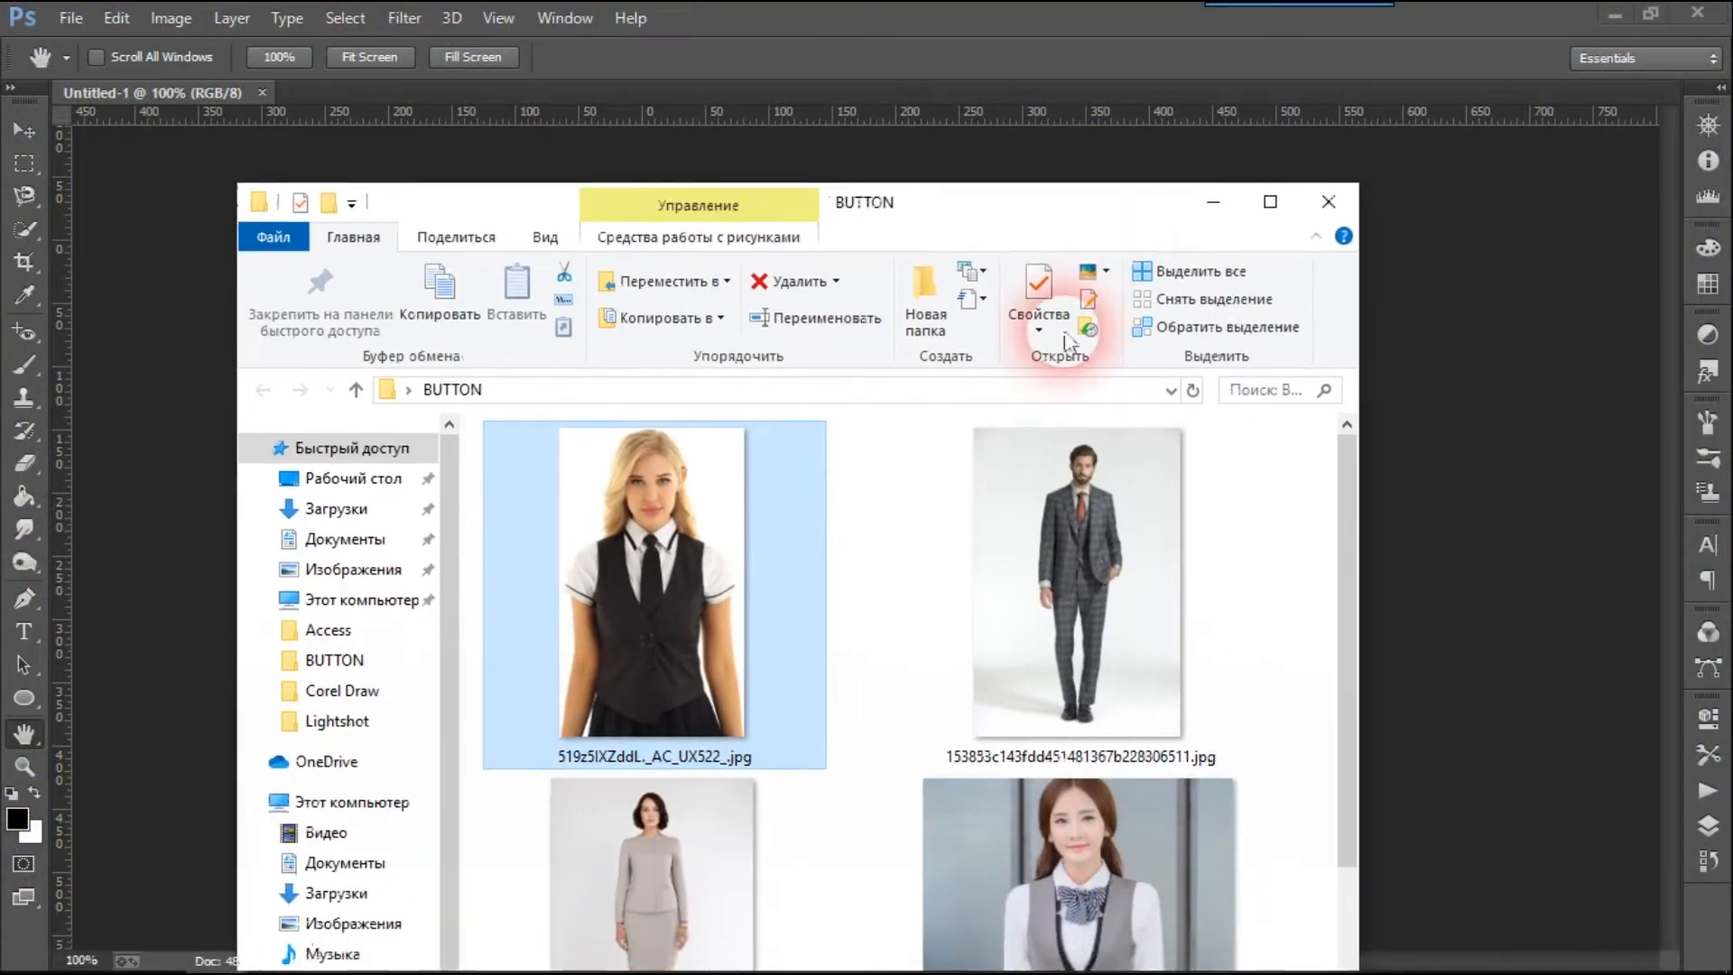
pyautogui.click(1305, 545)
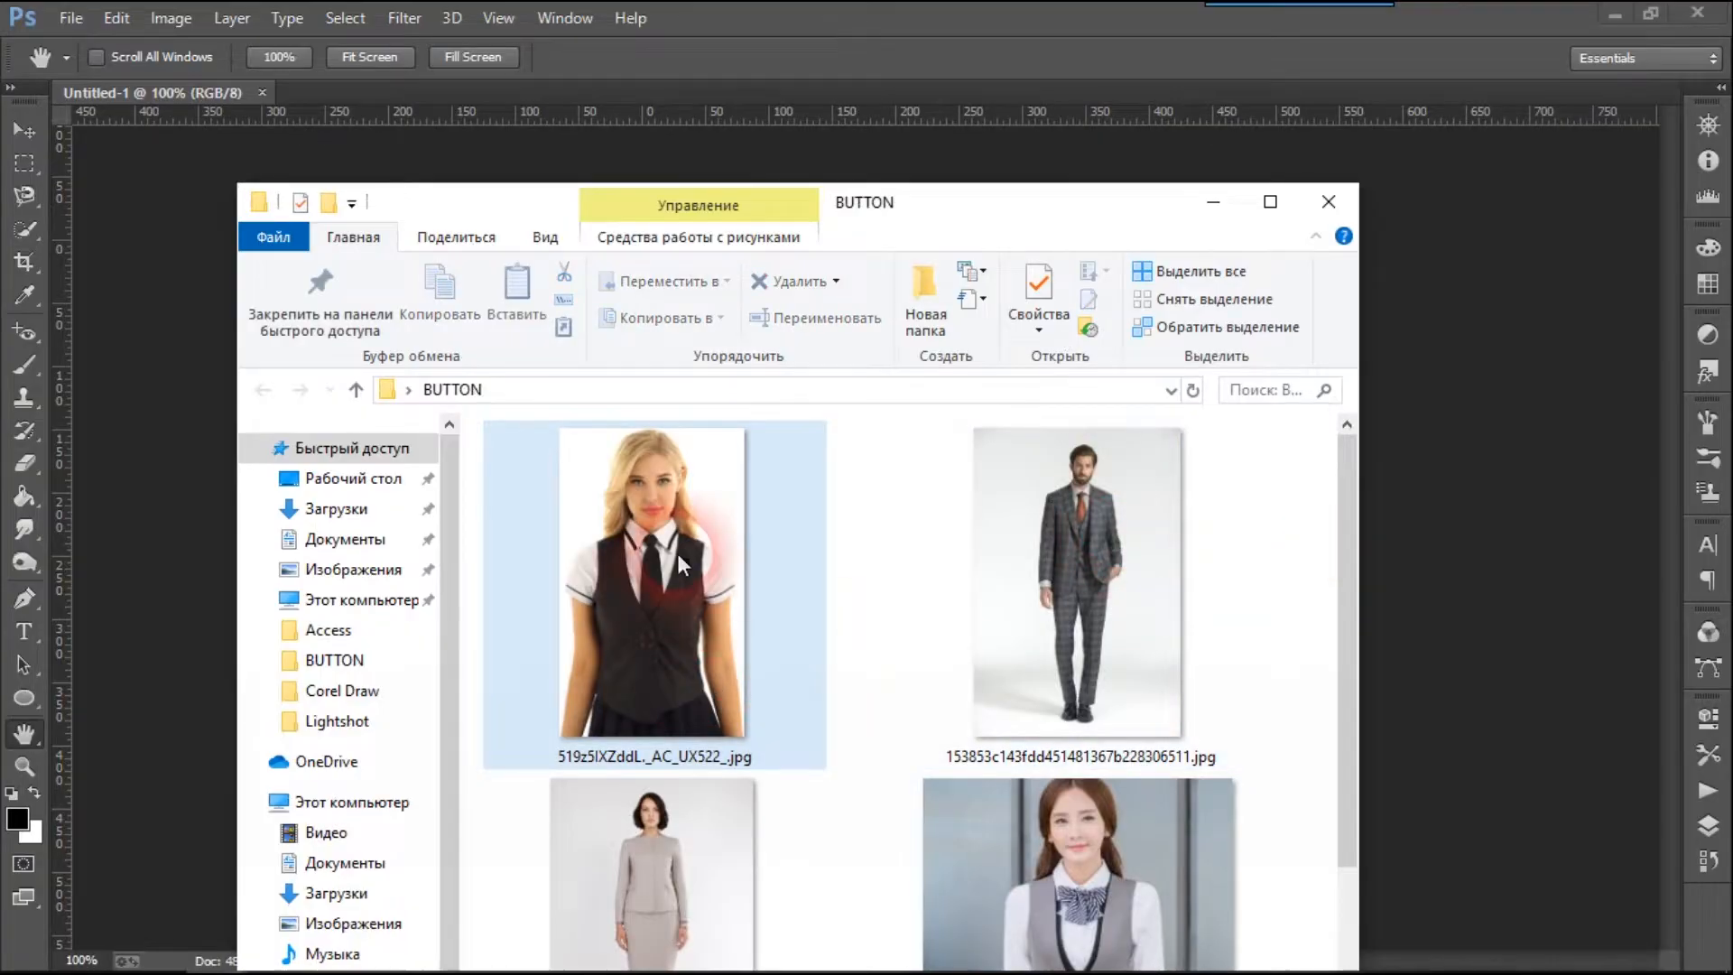
pyautogui.moveTo(931, 205); pyautogui.dragTo(925, 185)
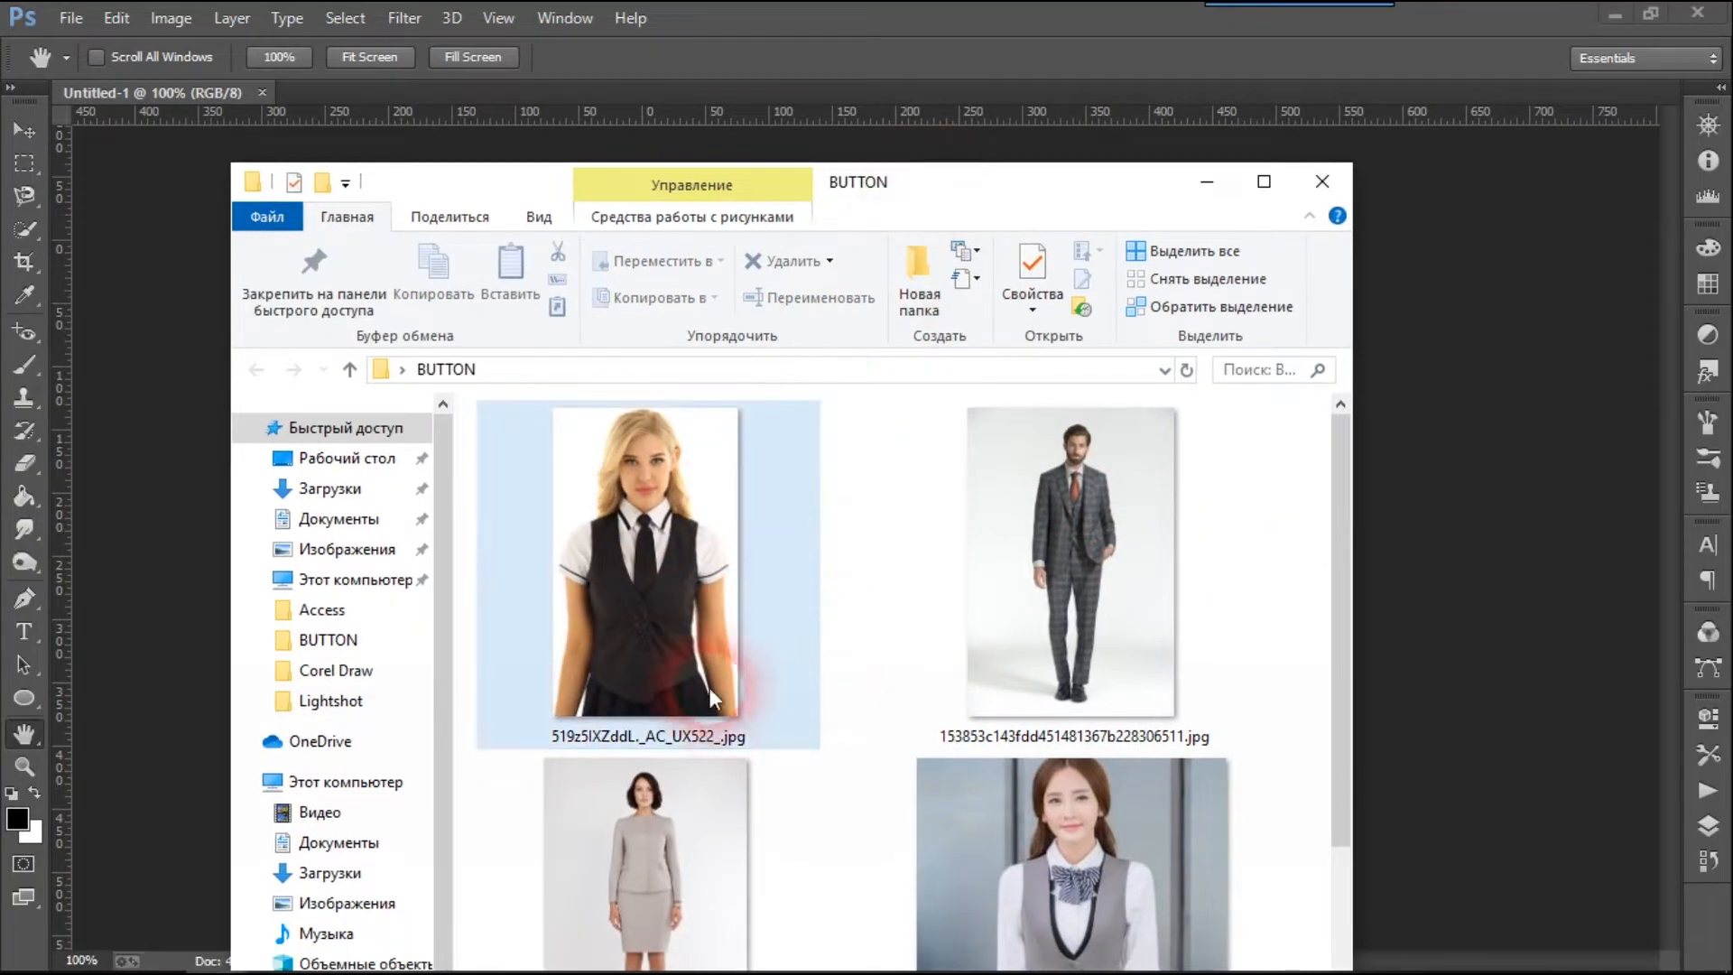
pyautogui.moveTo(981, 182); pyautogui.dragTo(978, 503)
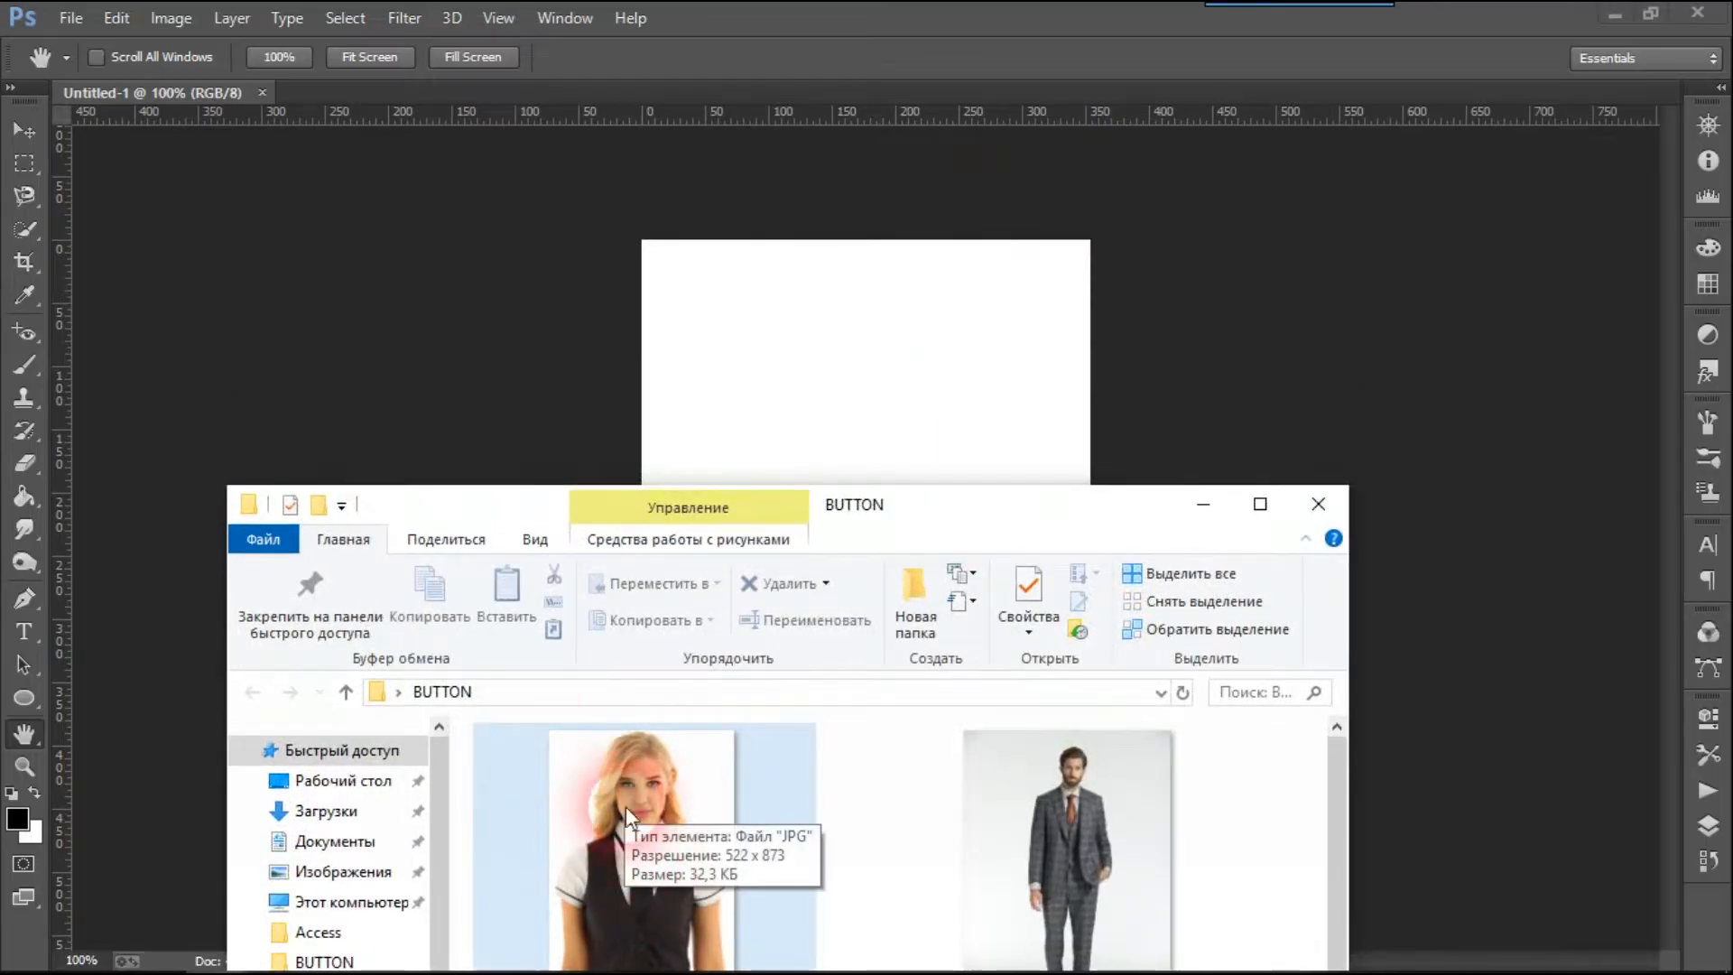
pyautogui.moveTo(593, 850); pyautogui.dragTo(769, 403)
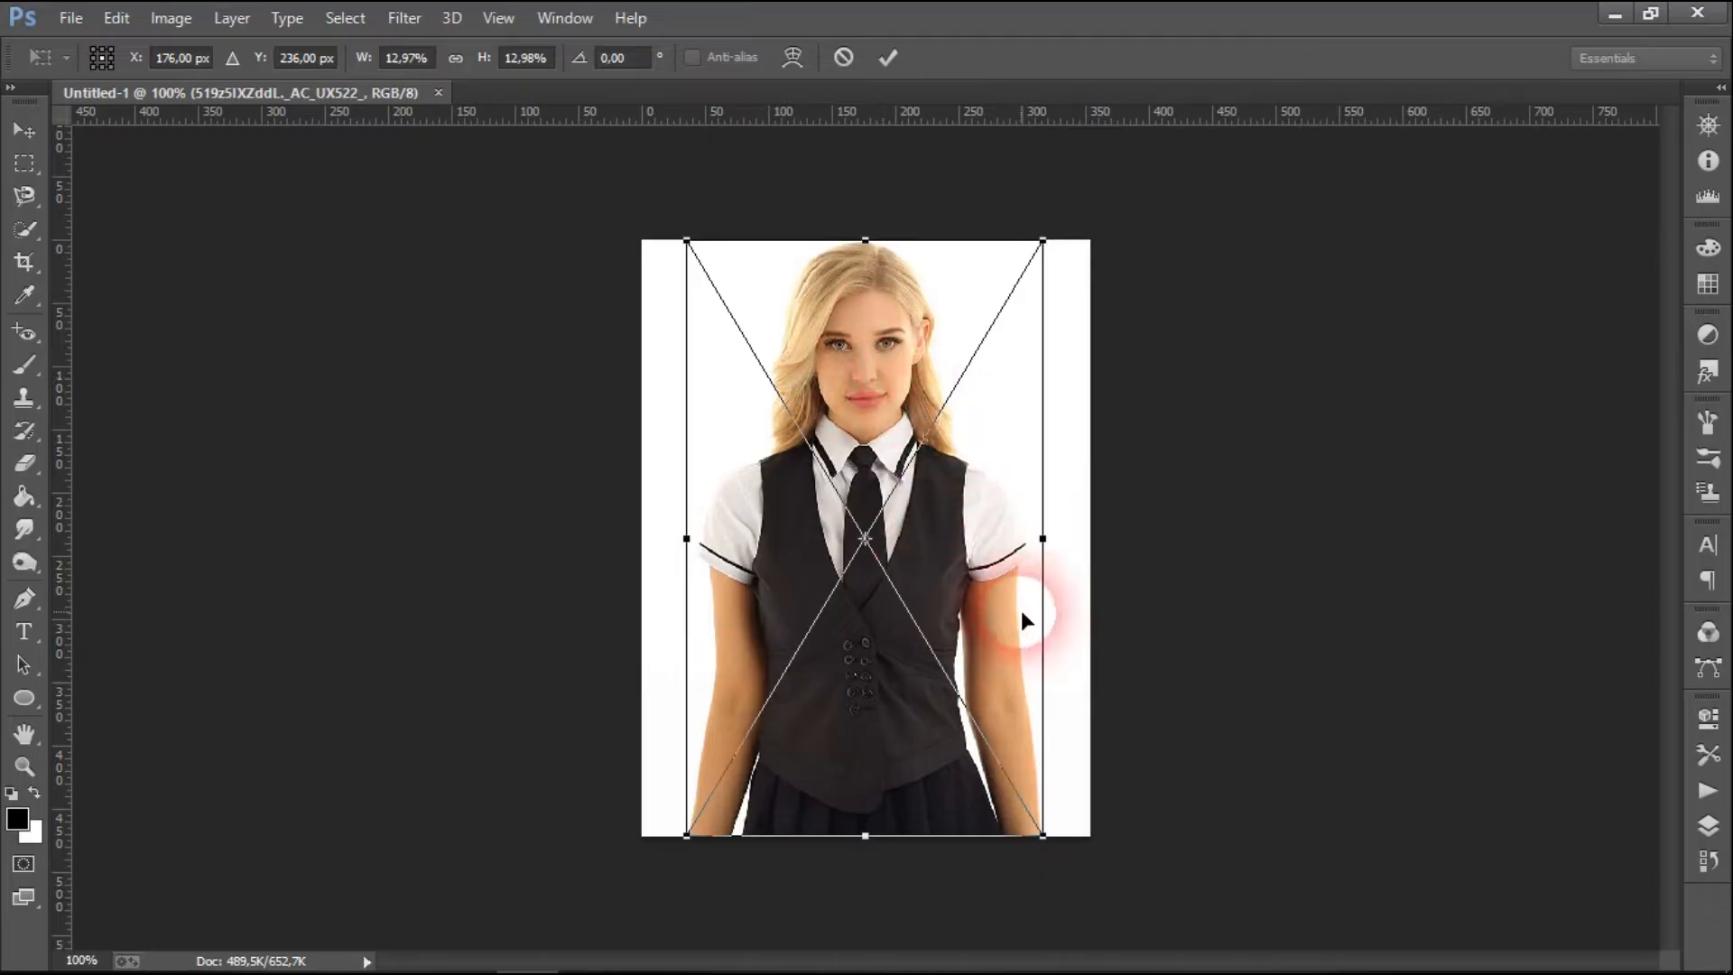
# Step: Scale the placed portrait proportionally from its centre to about 20.5% and move it down to about Y 382 px, framing head and shoulders
pyautogui.press('shift')
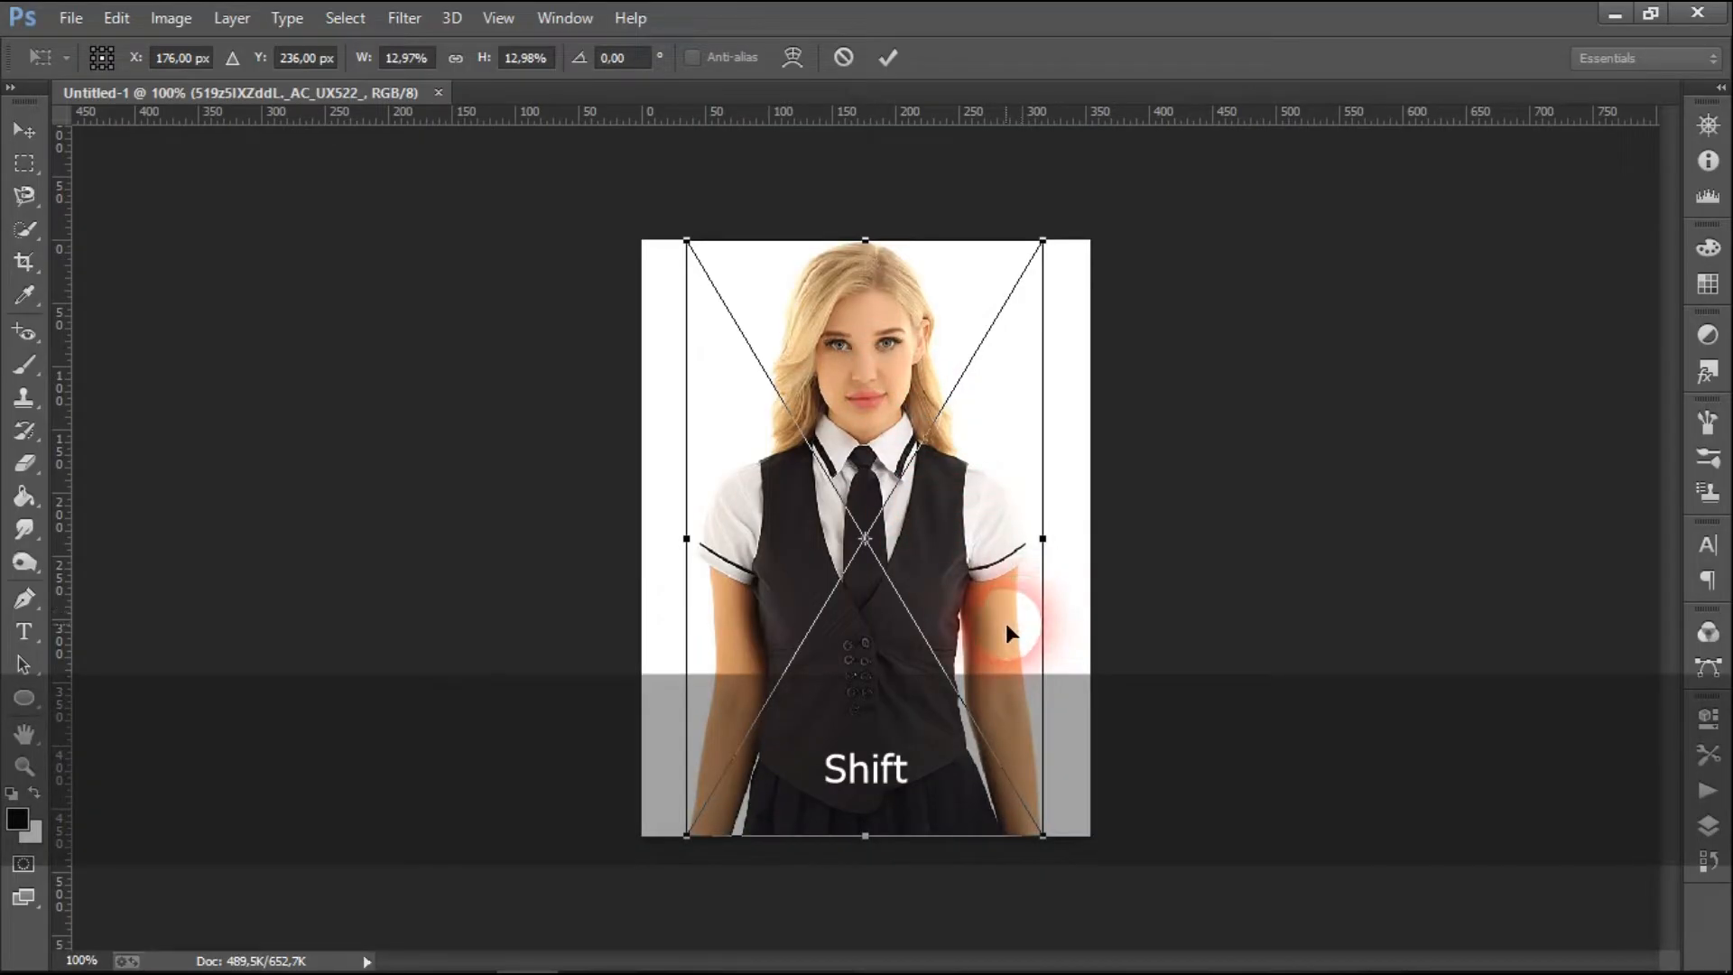
pyautogui.press('alt')
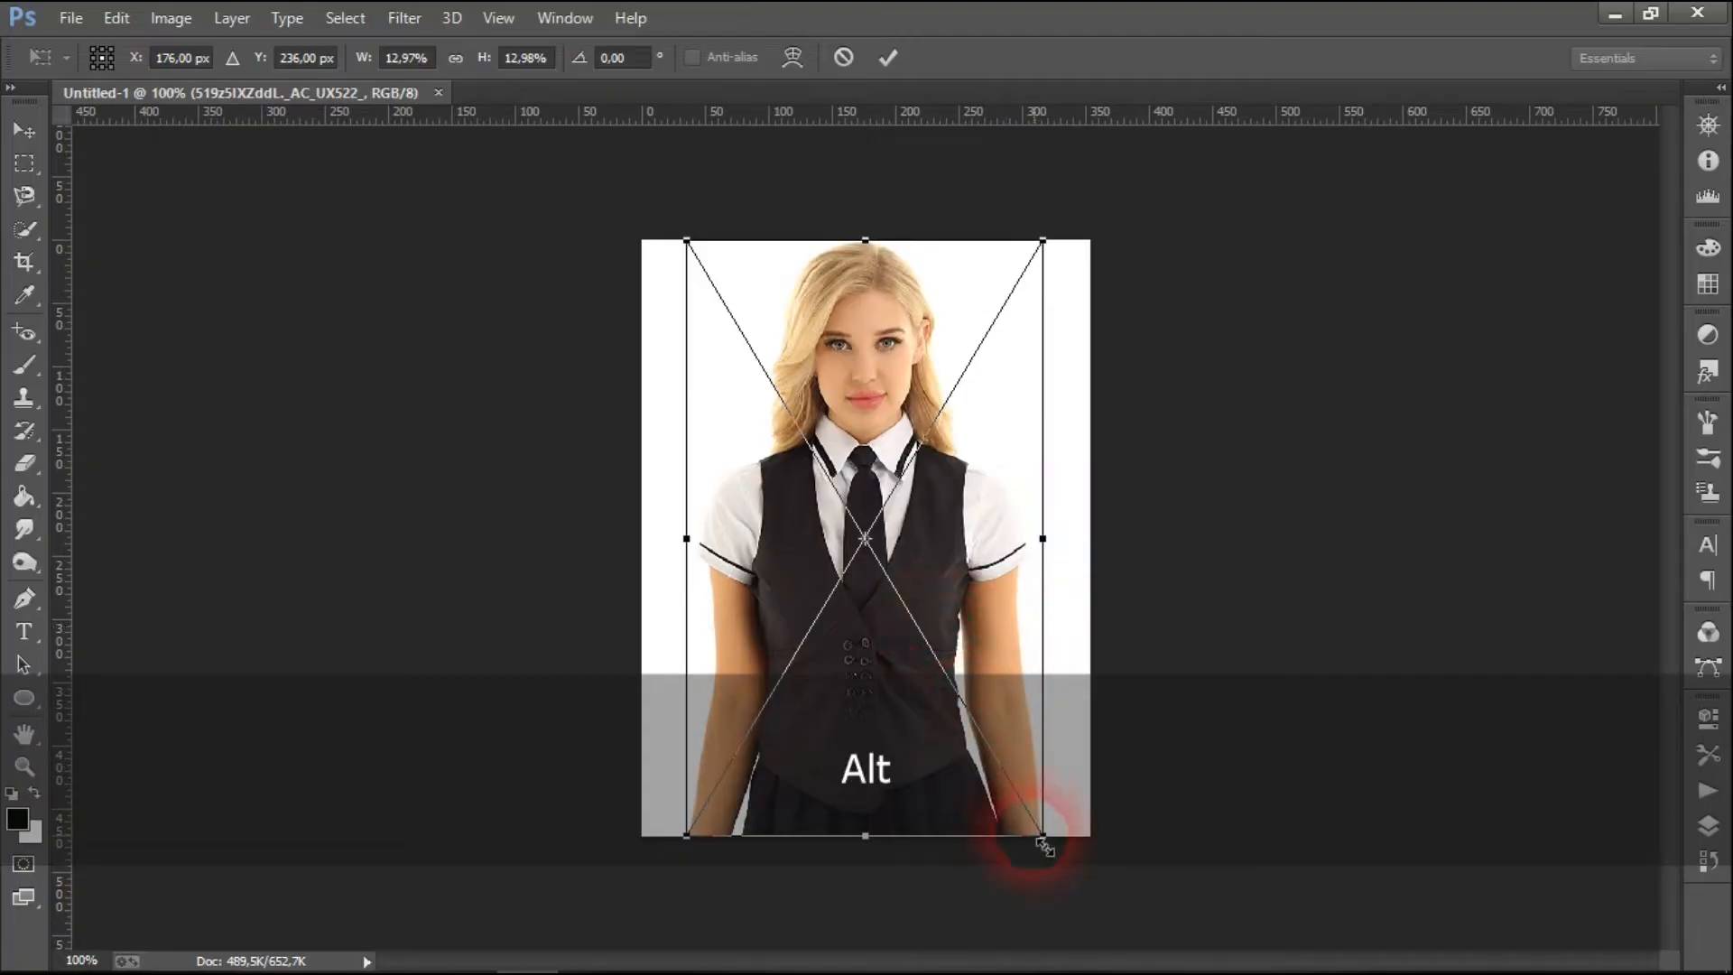
pyautogui.moveTo(1045, 843); pyautogui.dragTo(1218, 967)
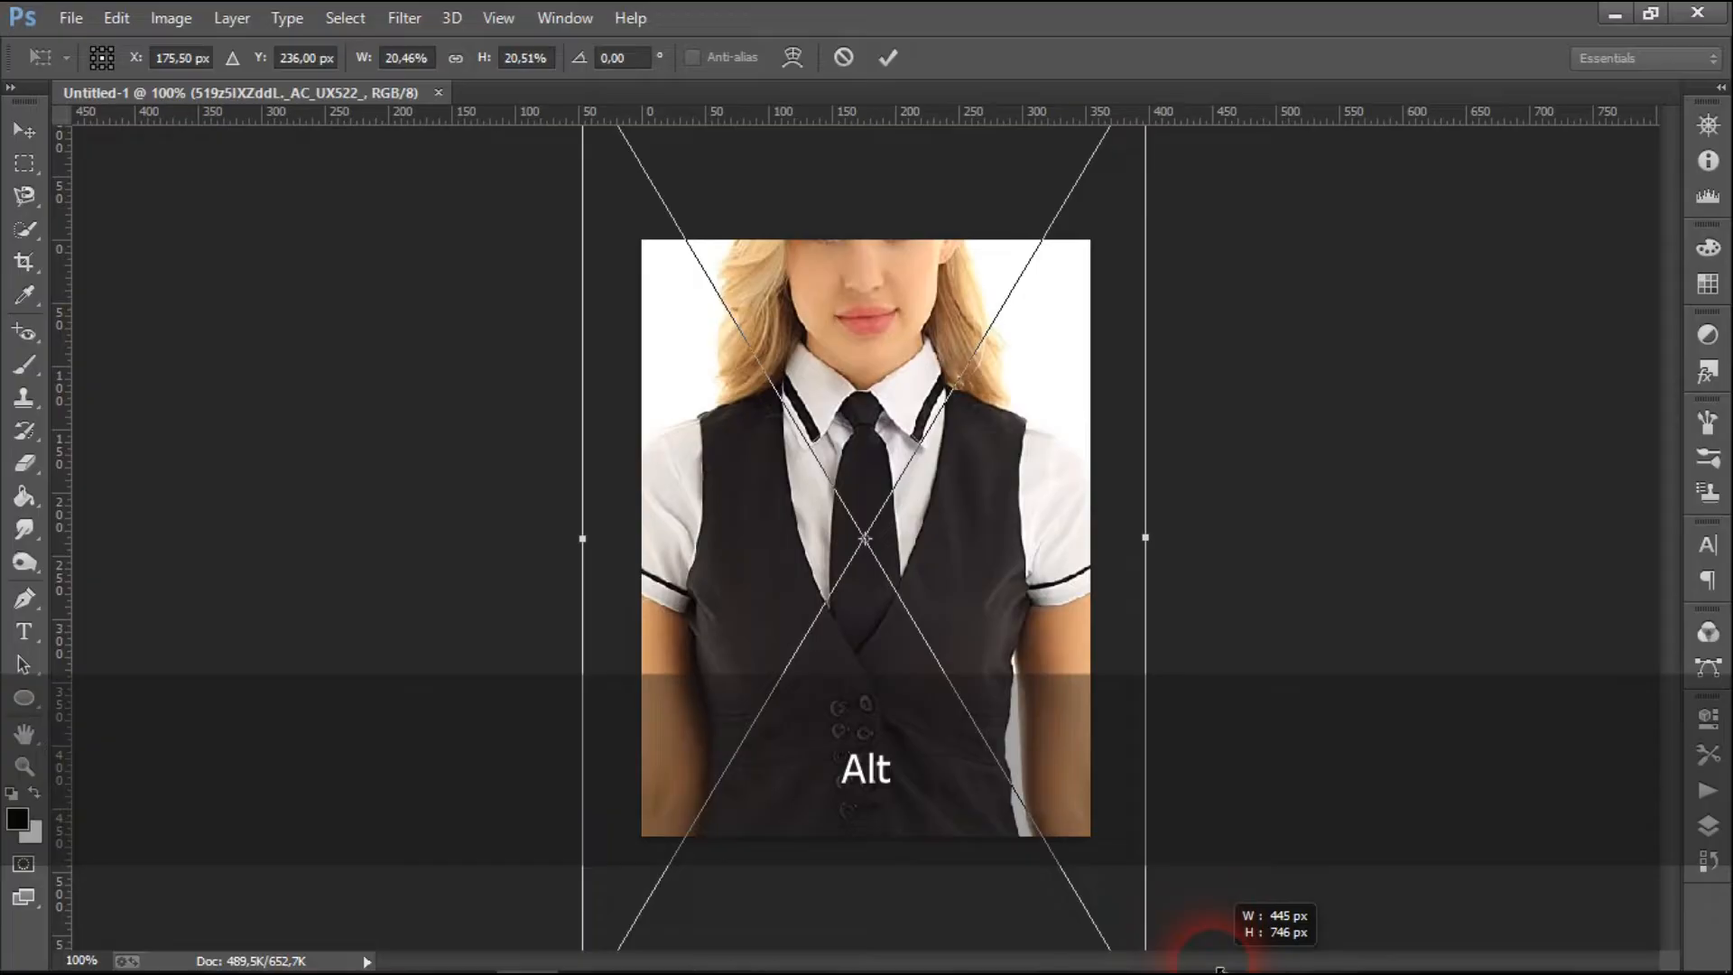
pyautogui.moveTo(866, 414); pyautogui.dragTo(866, 596)
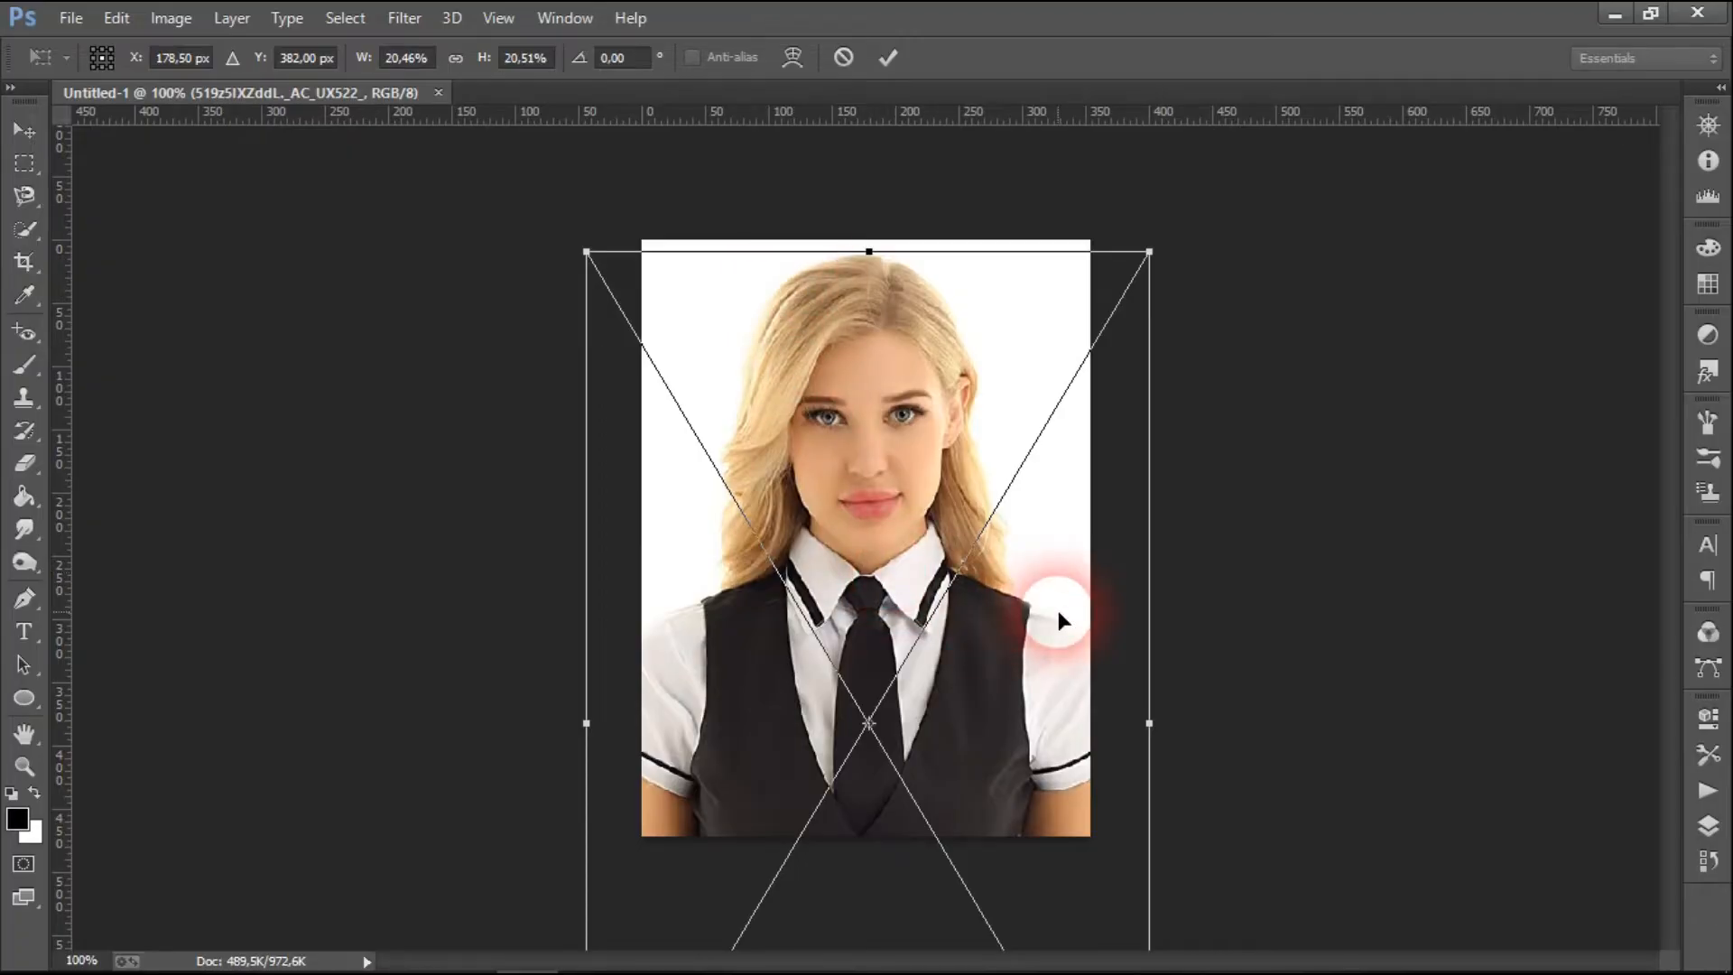
pyautogui.press('Return')
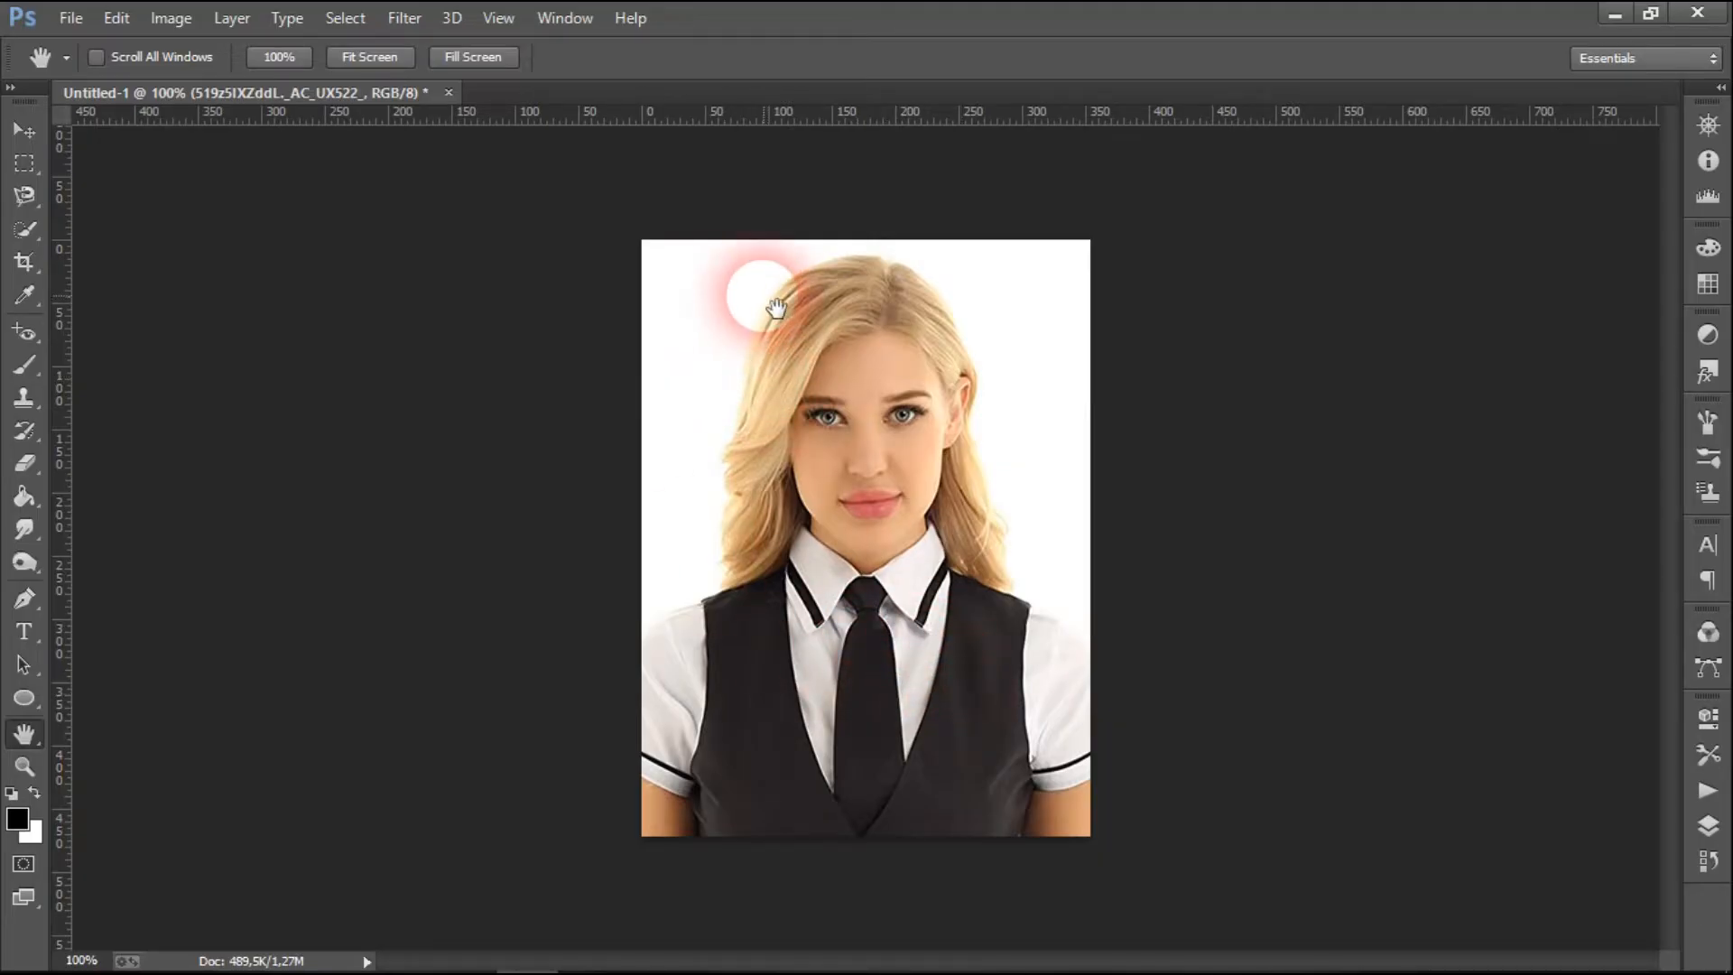
# Step: Merge the portrait layer with the white Background layer
pyautogui.click(1707, 827)
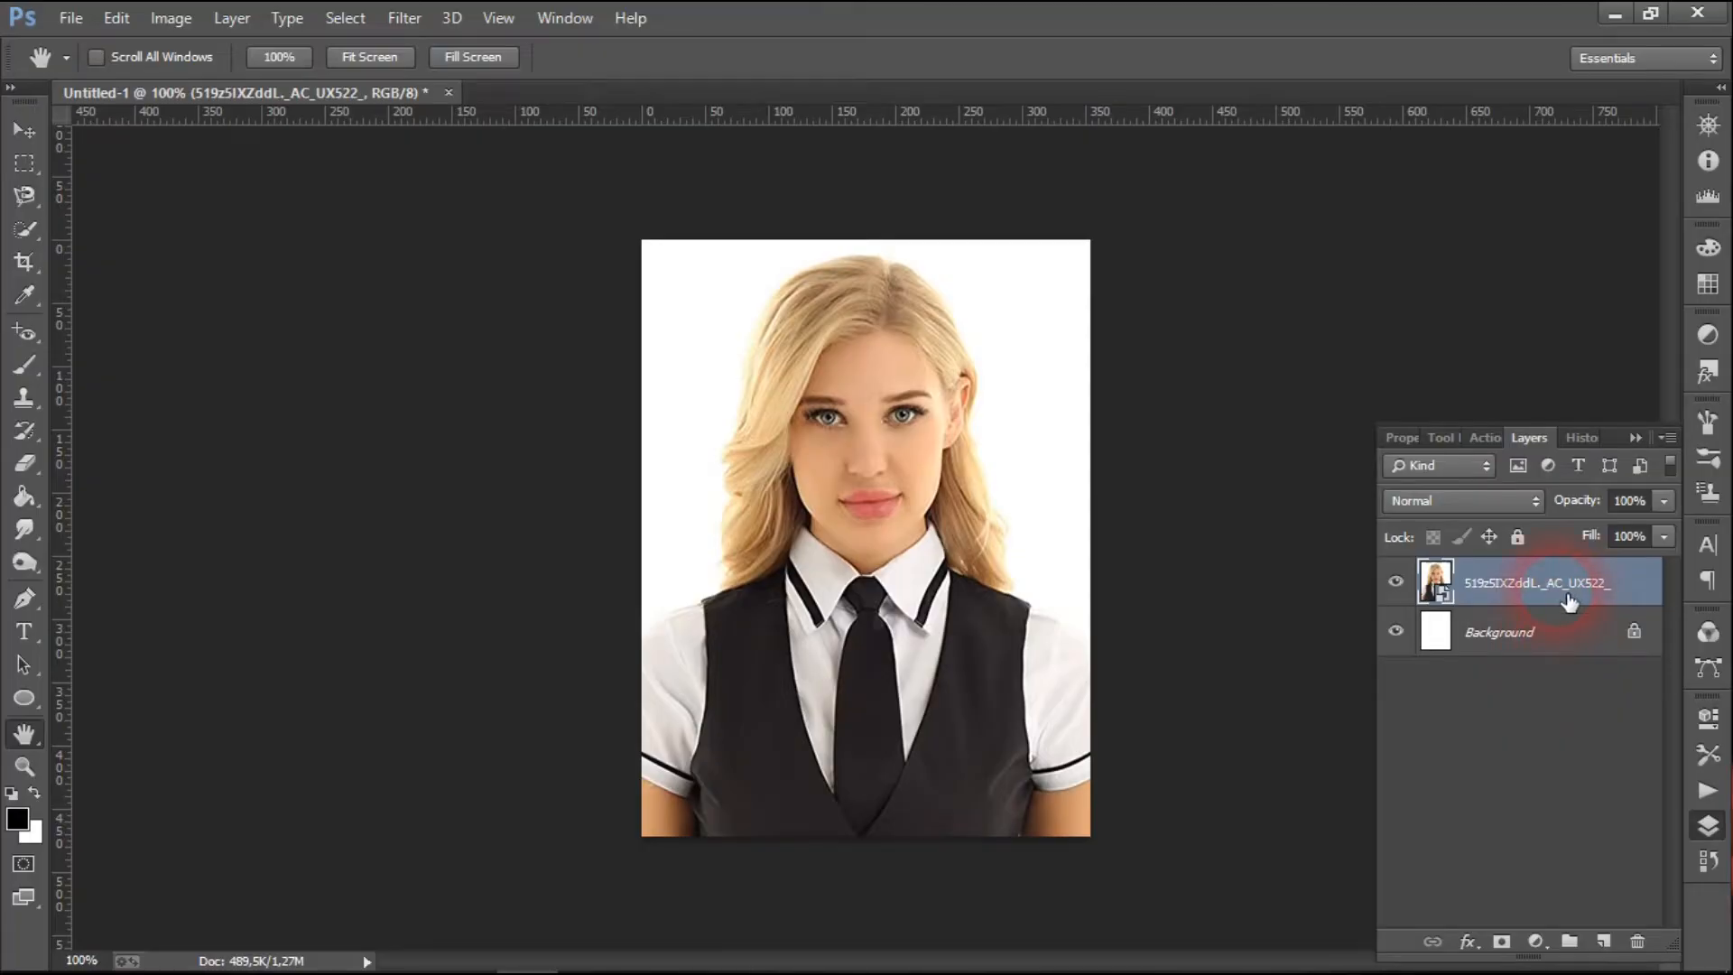
pyautogui.press('ctrl')
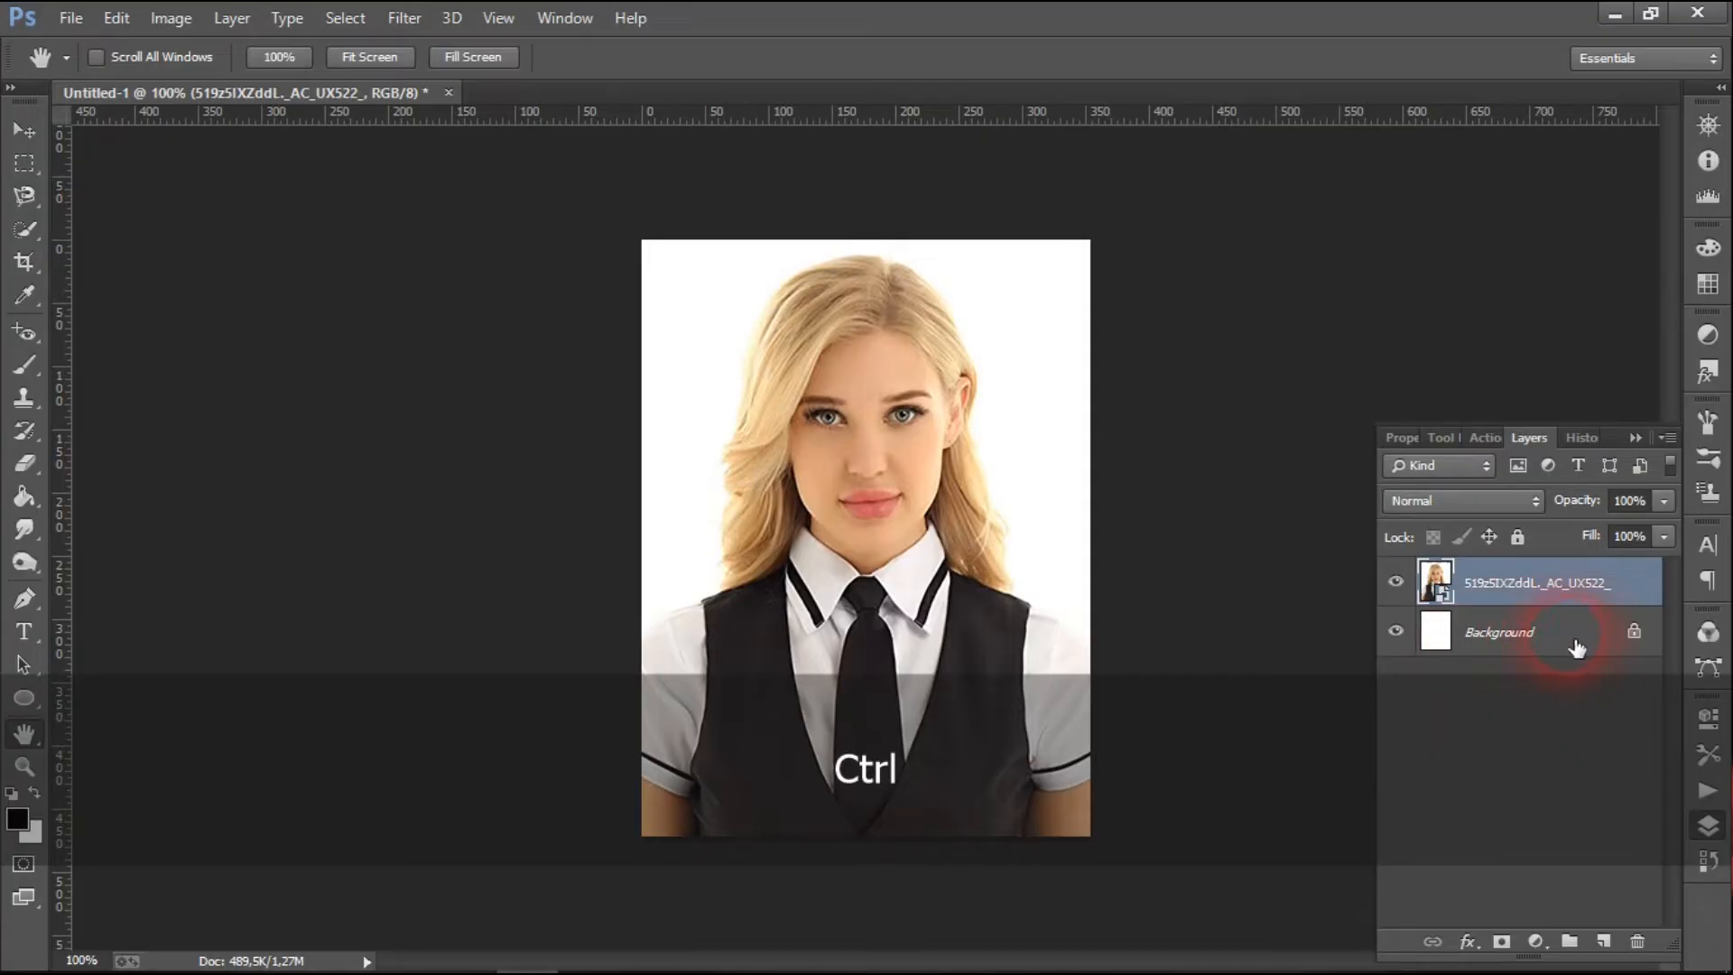
pyautogui.keyDown('ctrl'); pyautogui.click(1532, 644); pyautogui.keyUp('ctrl')
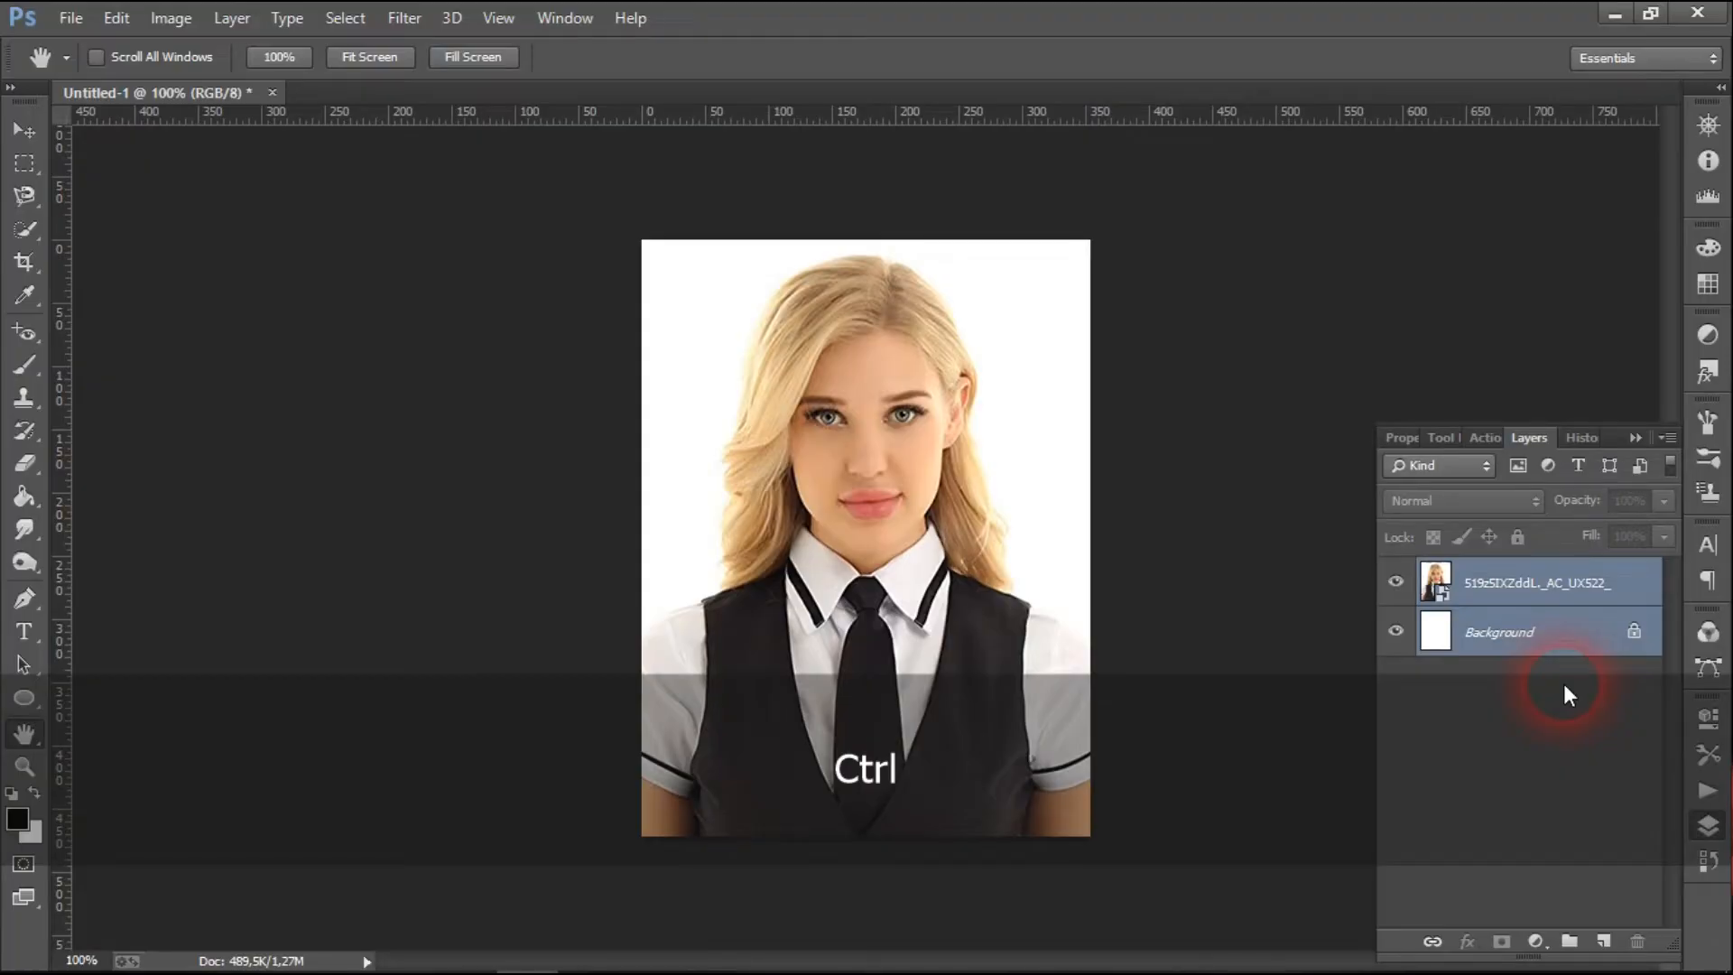
pyautogui.hotkey('ctrl', 'e')
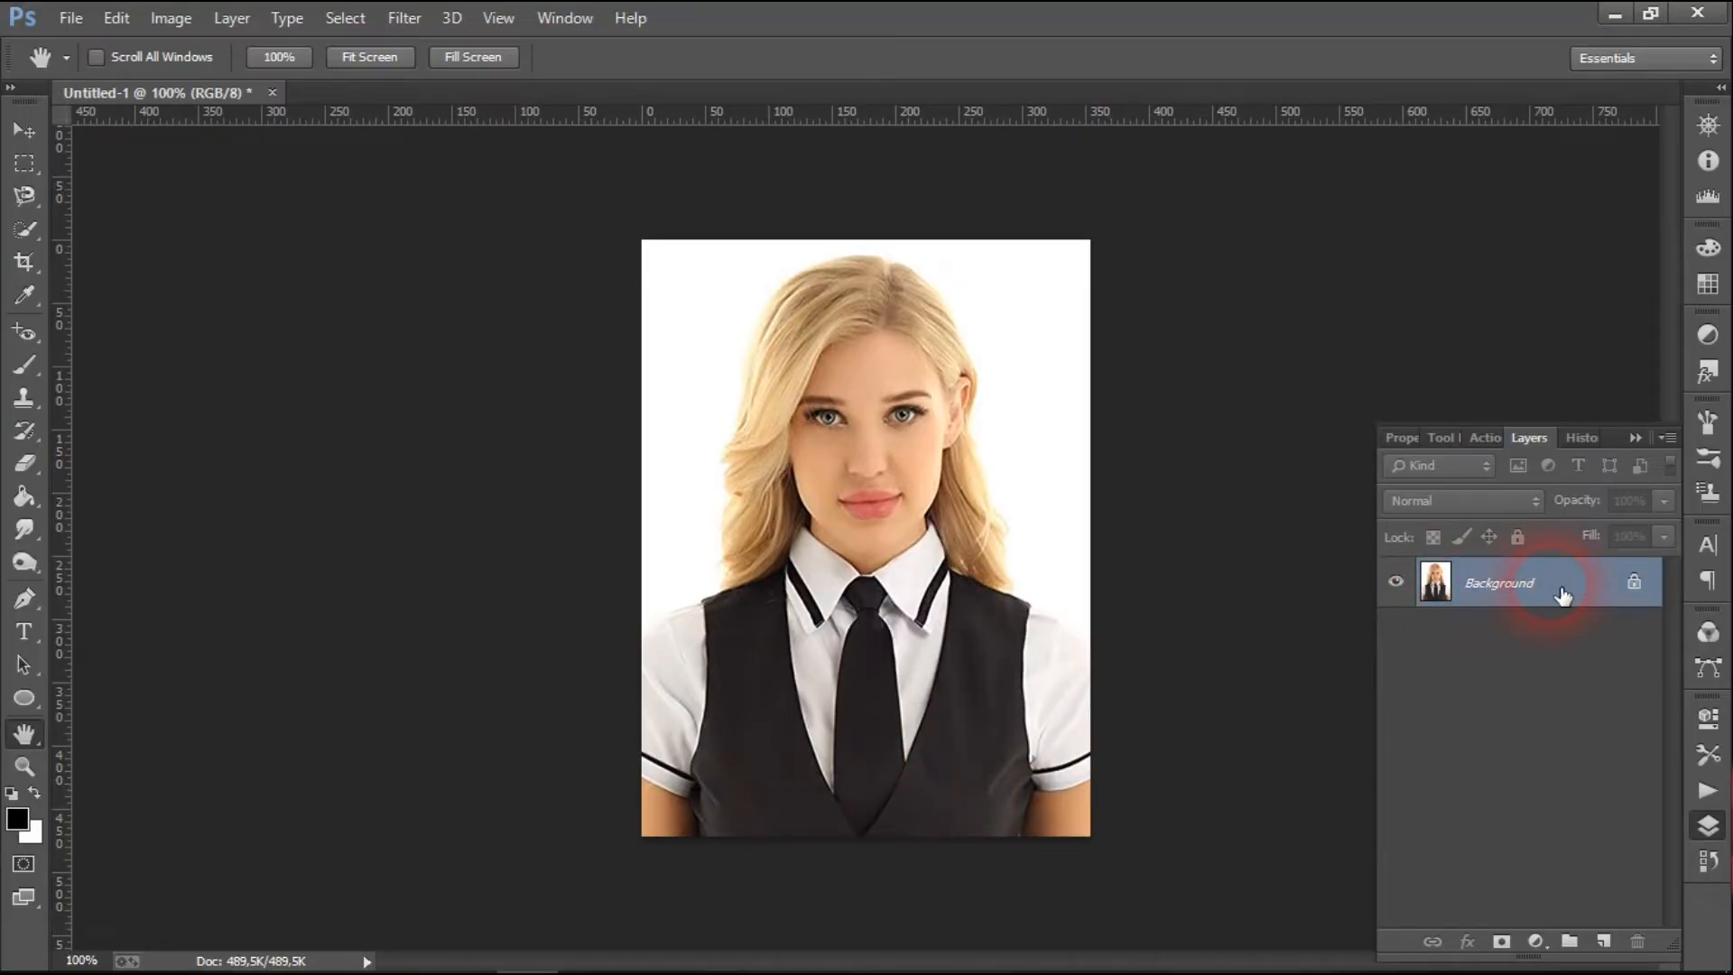
# Step: Unlock the merged Background layer and convert it to a smart object
pyautogui.click(1635, 584)
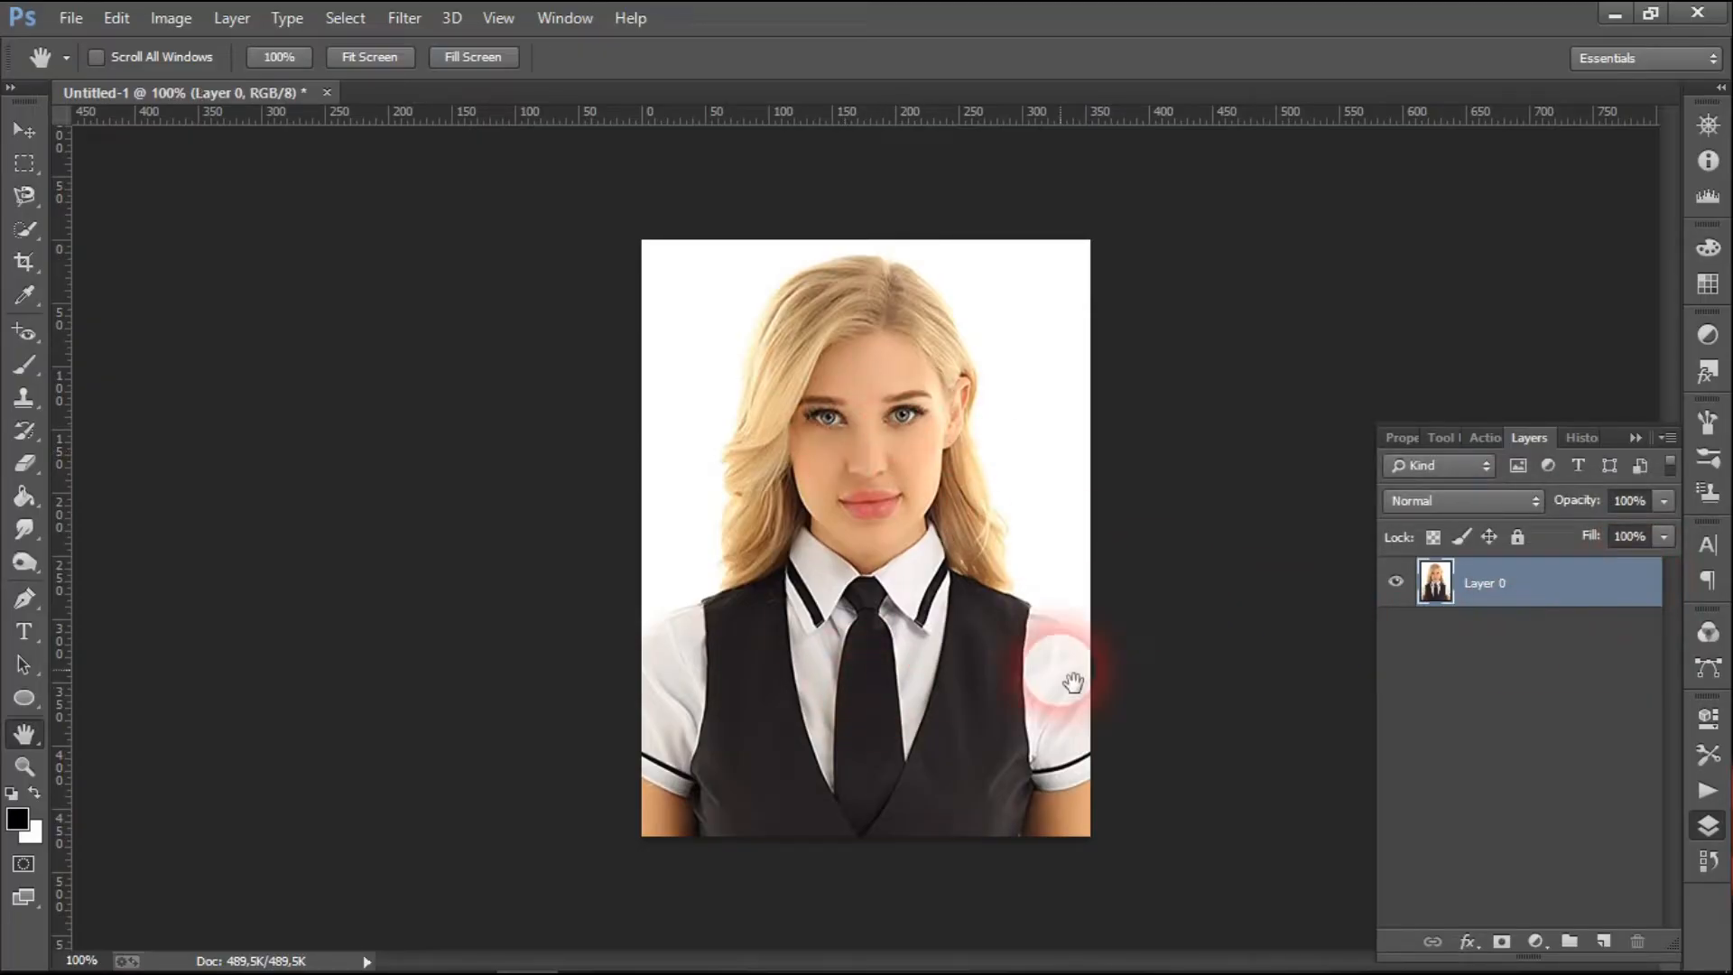
pyautogui.rightClick(1478, 586)
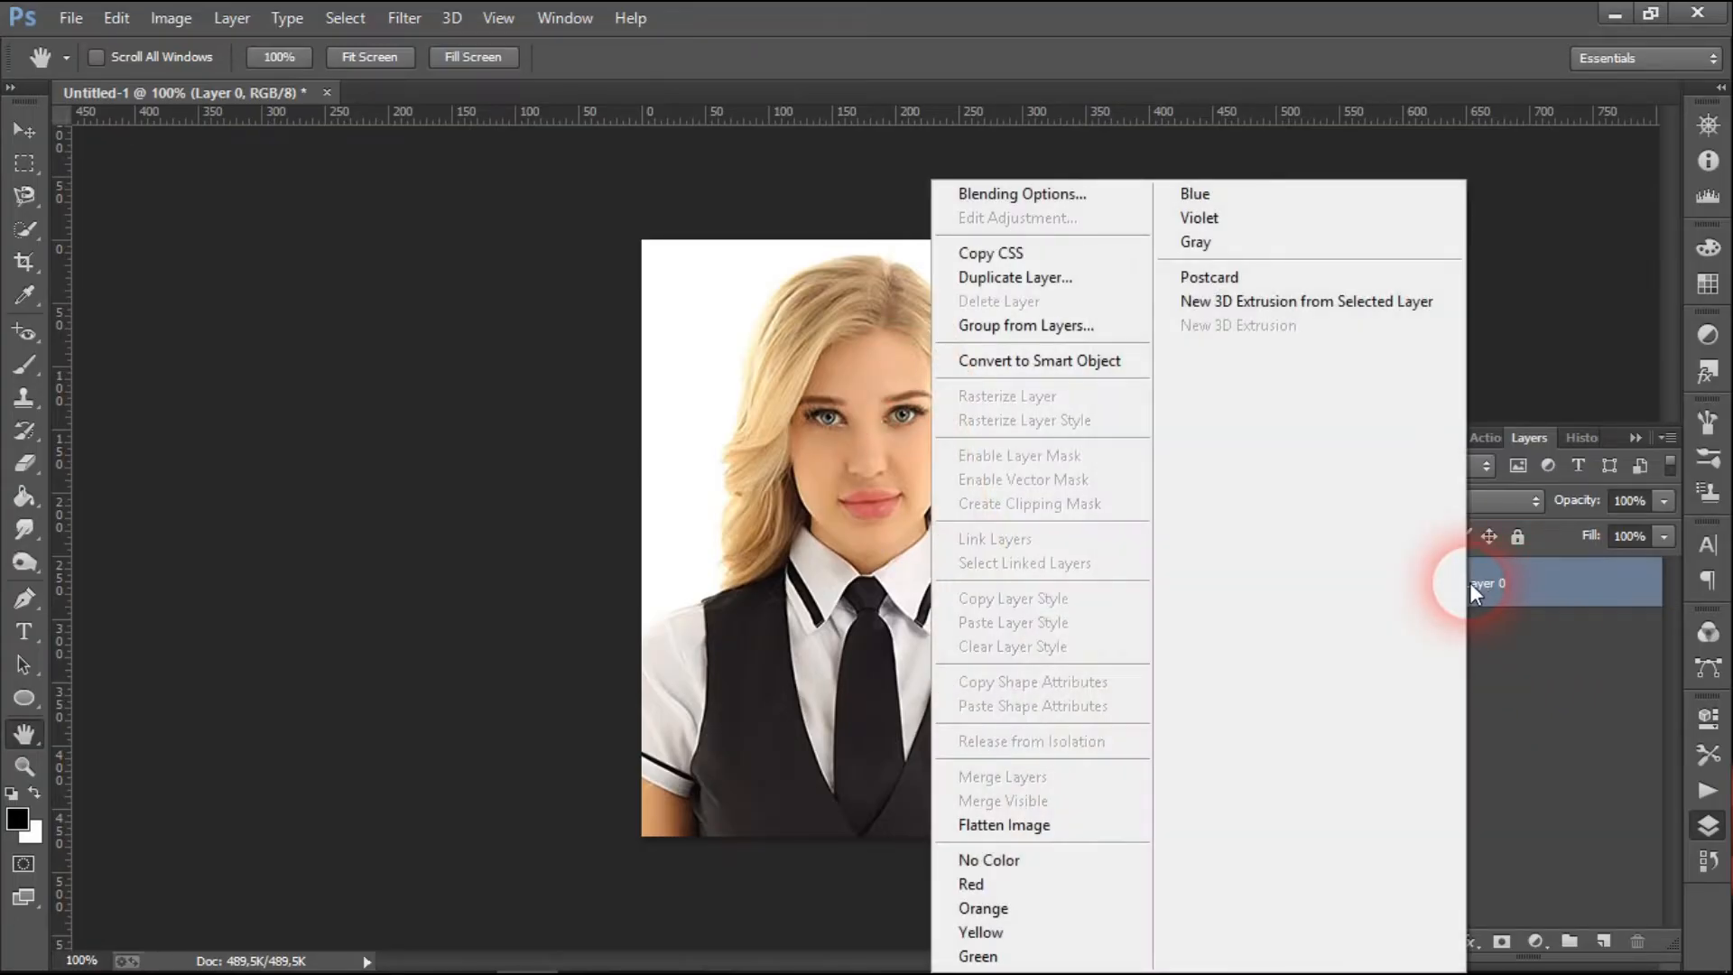
pyautogui.click(1106, 368)
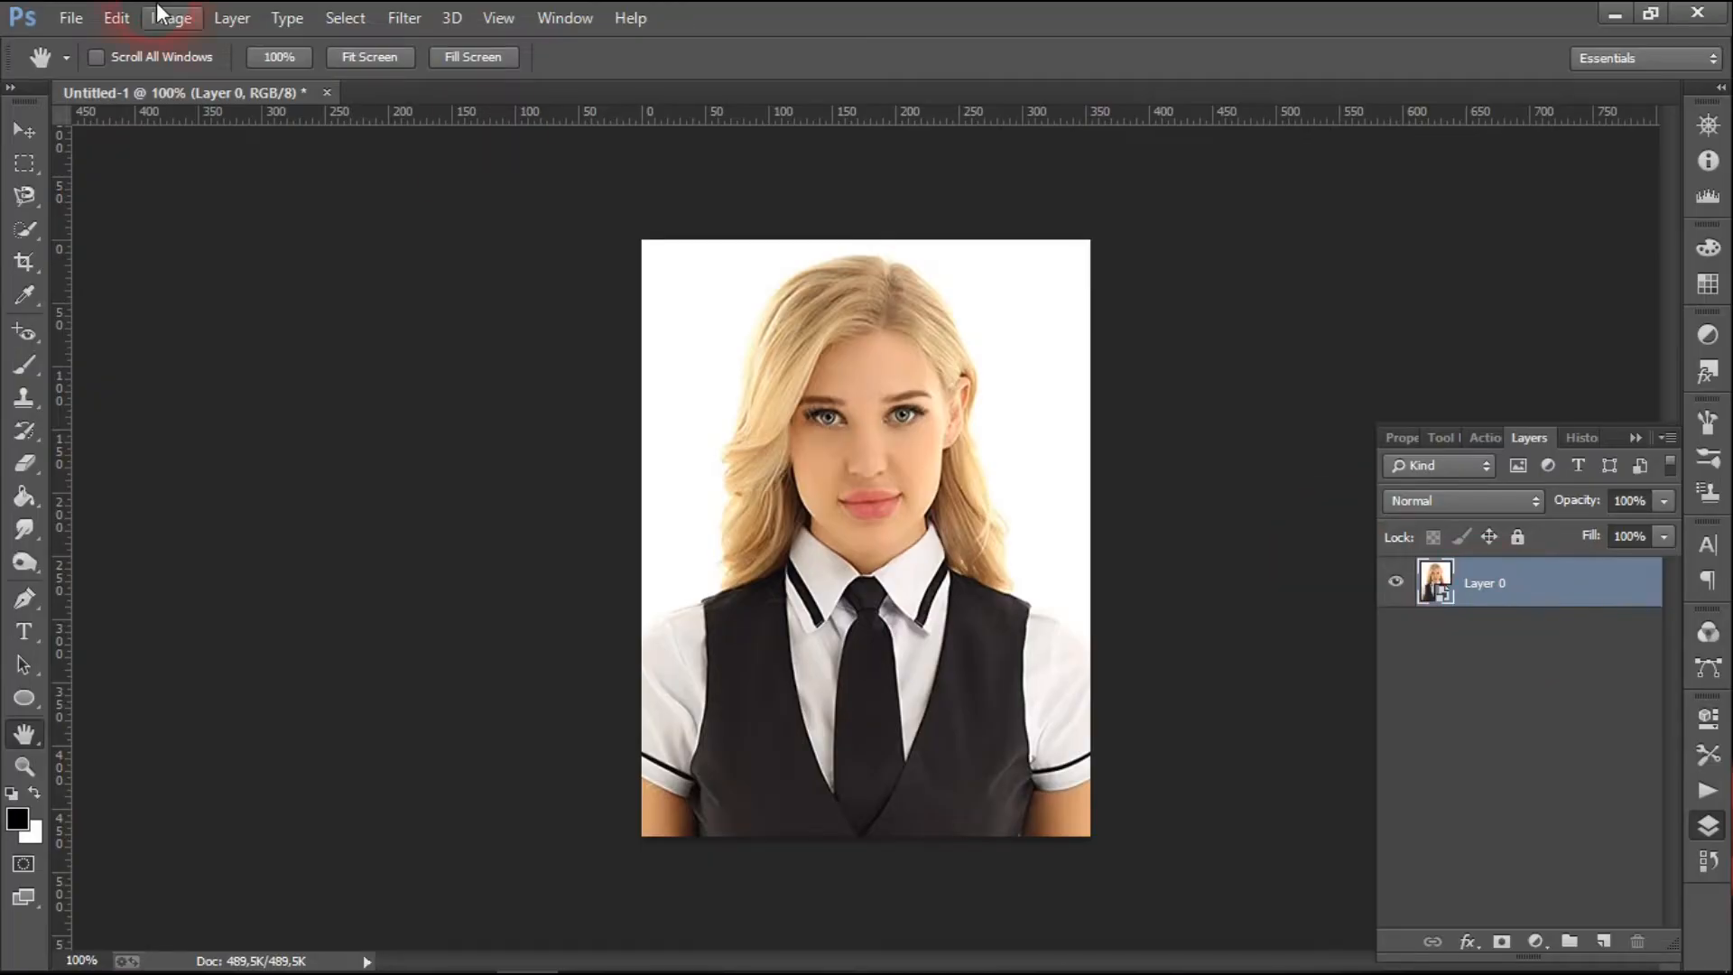
# Step: Enlarge the canvas to 148 mm wide by 105 mm high, keeping the portrait anchored at the centre
pyautogui.click(188, 12)
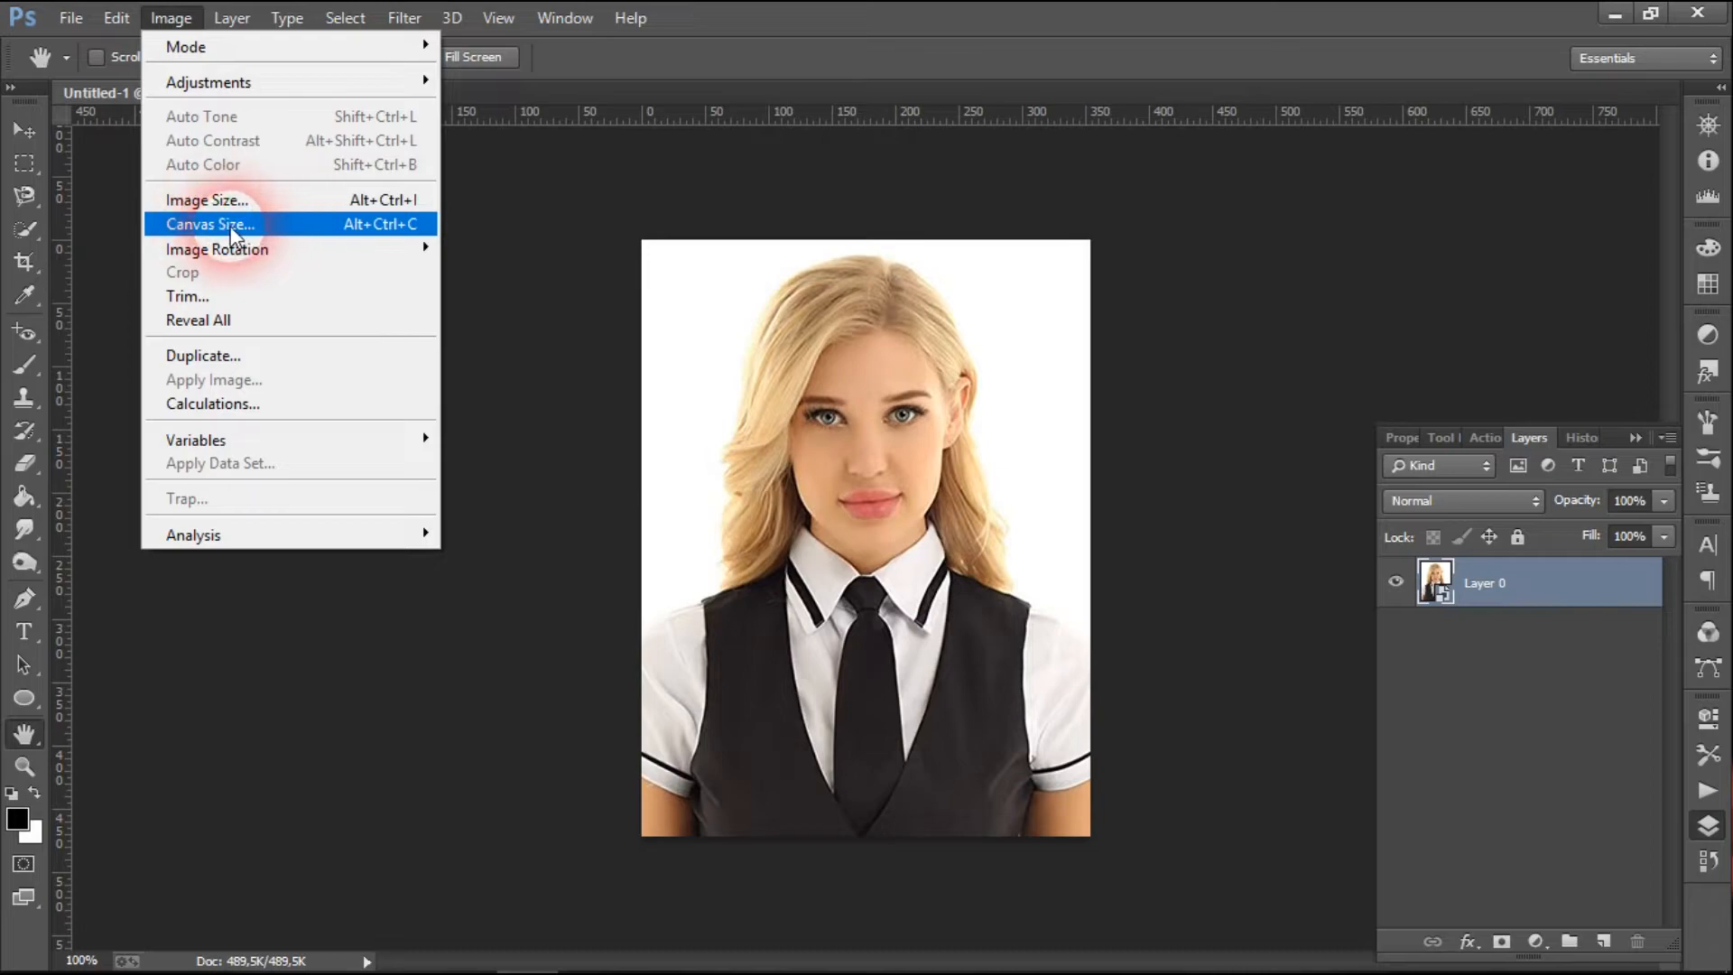
pyautogui.click(256, 225)
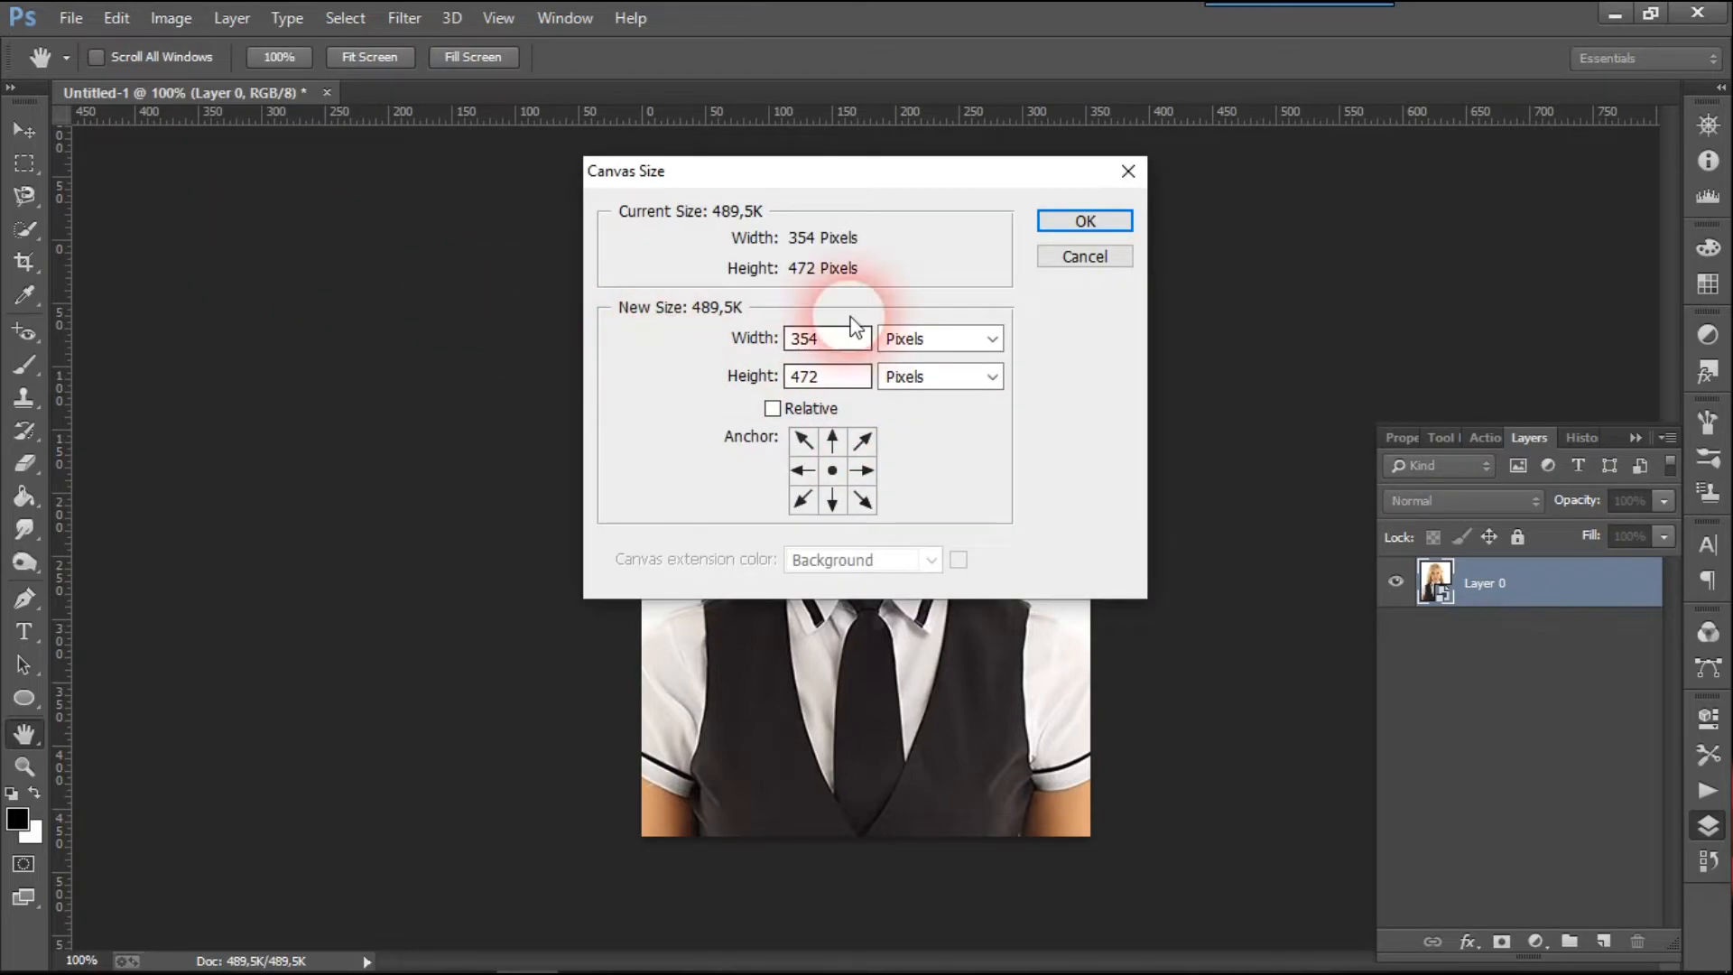
pyautogui.moveTo(860, 184); pyautogui.dragTo(977, 361)
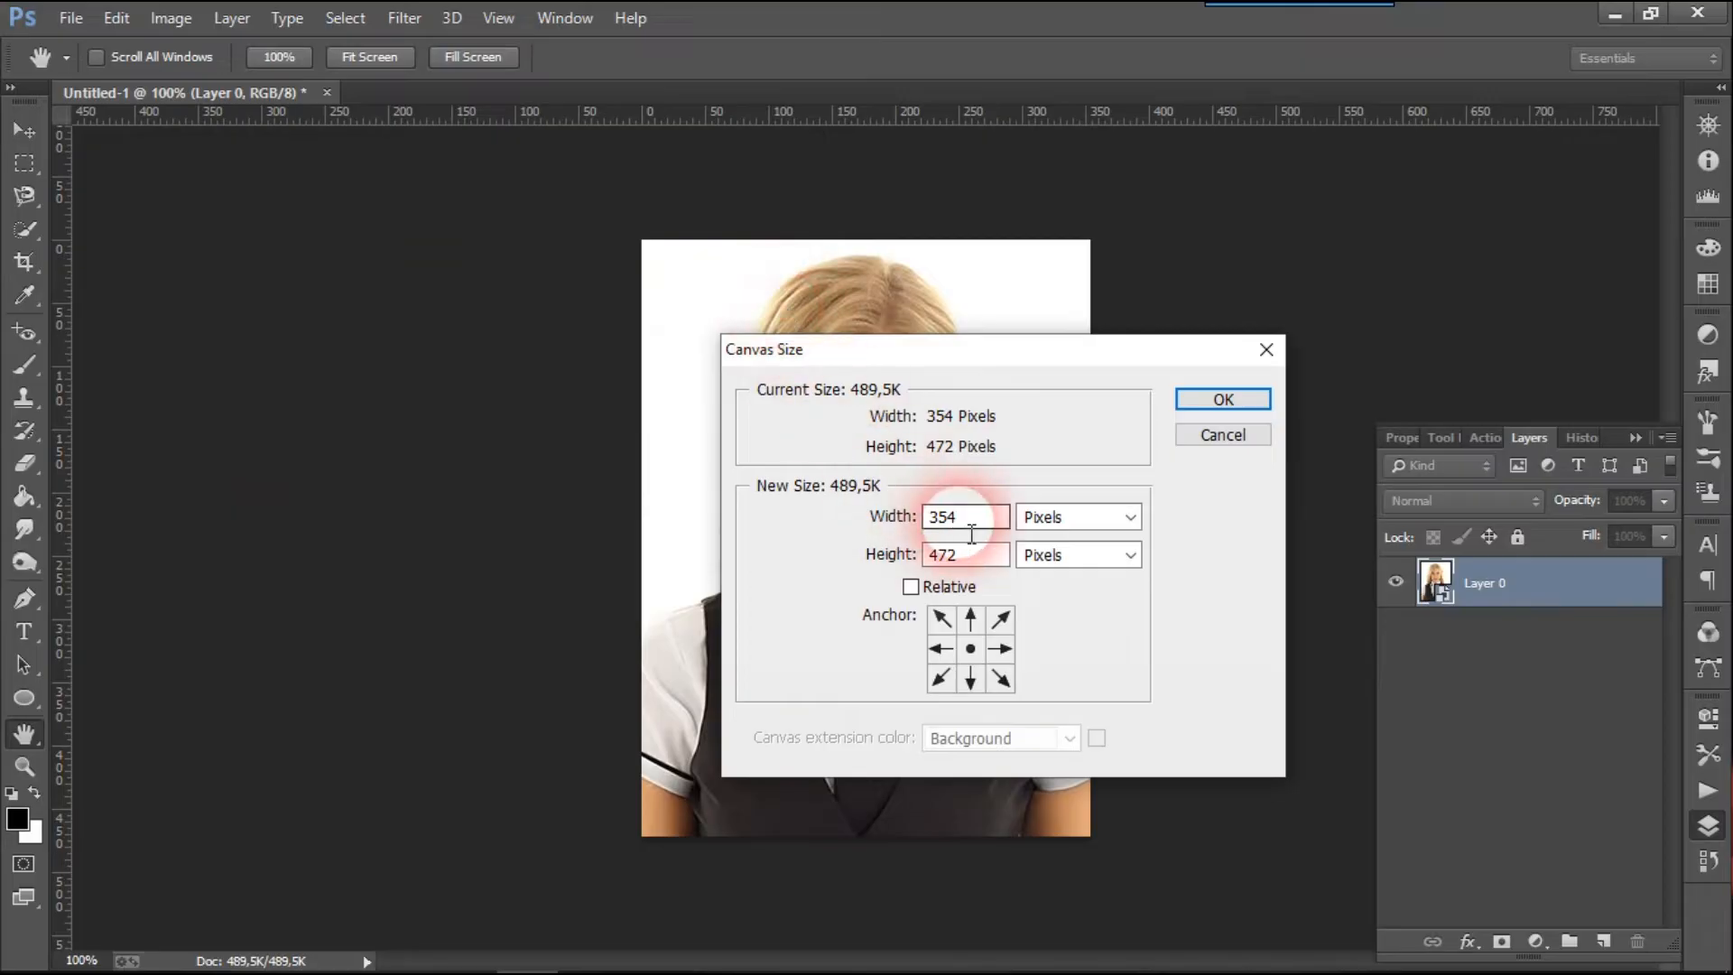
pyautogui.doubleClick(943, 516)
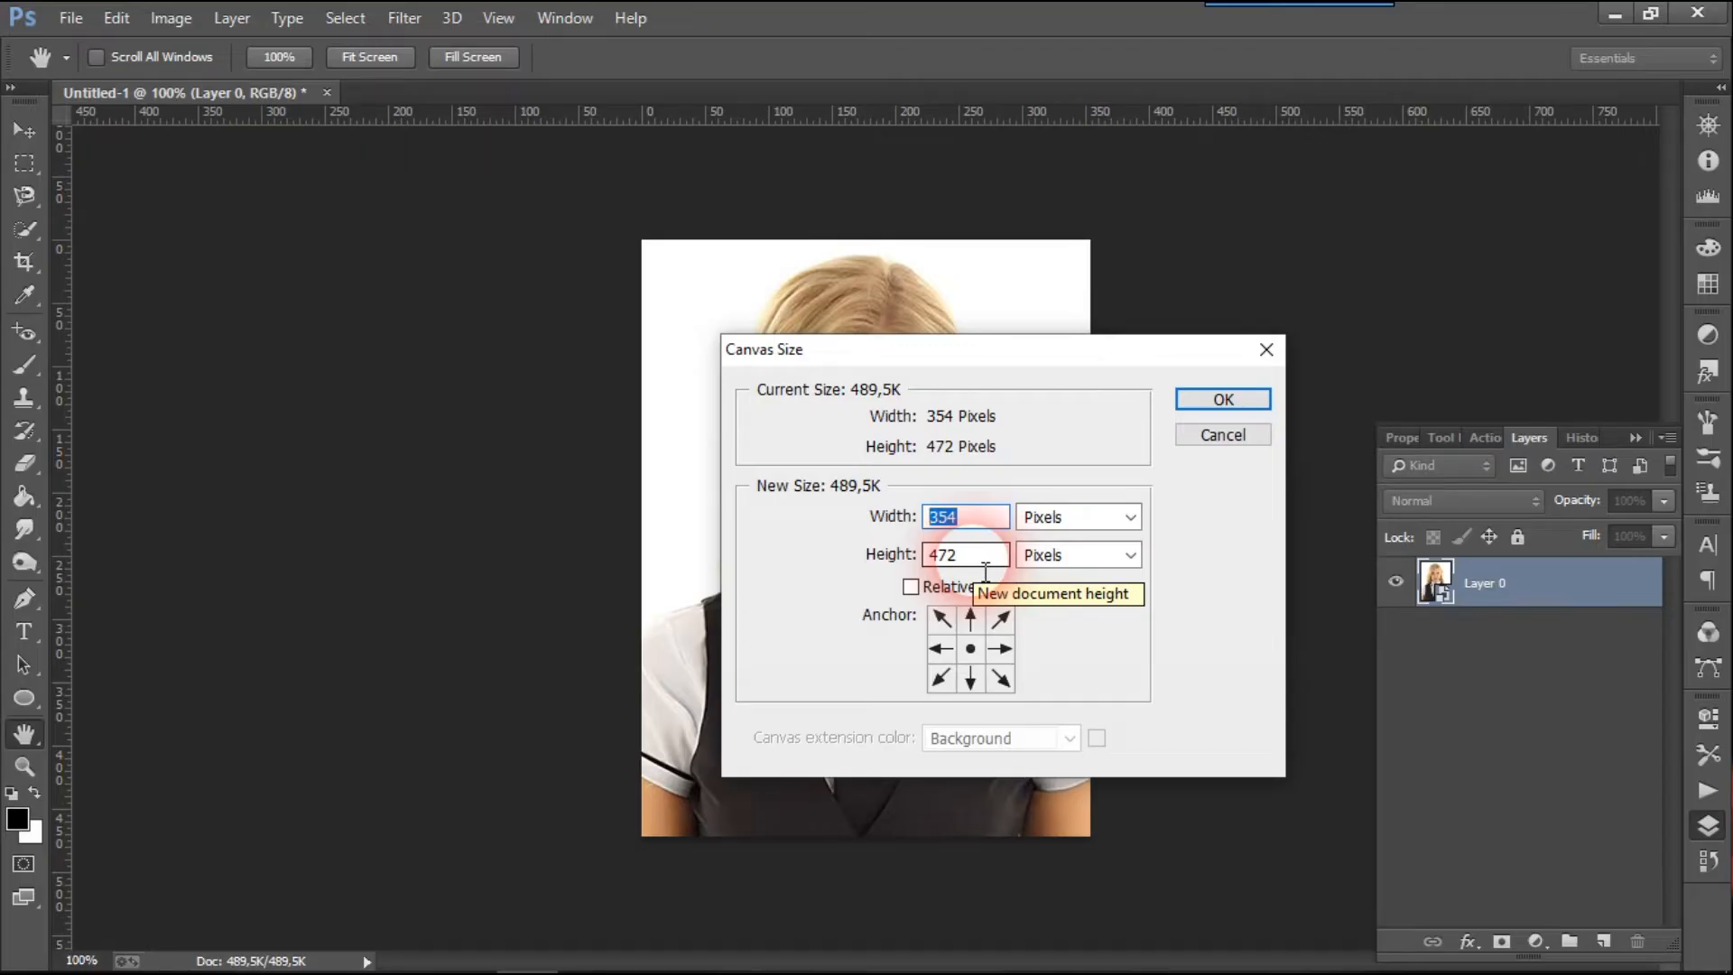
pyautogui.click(1080, 518)
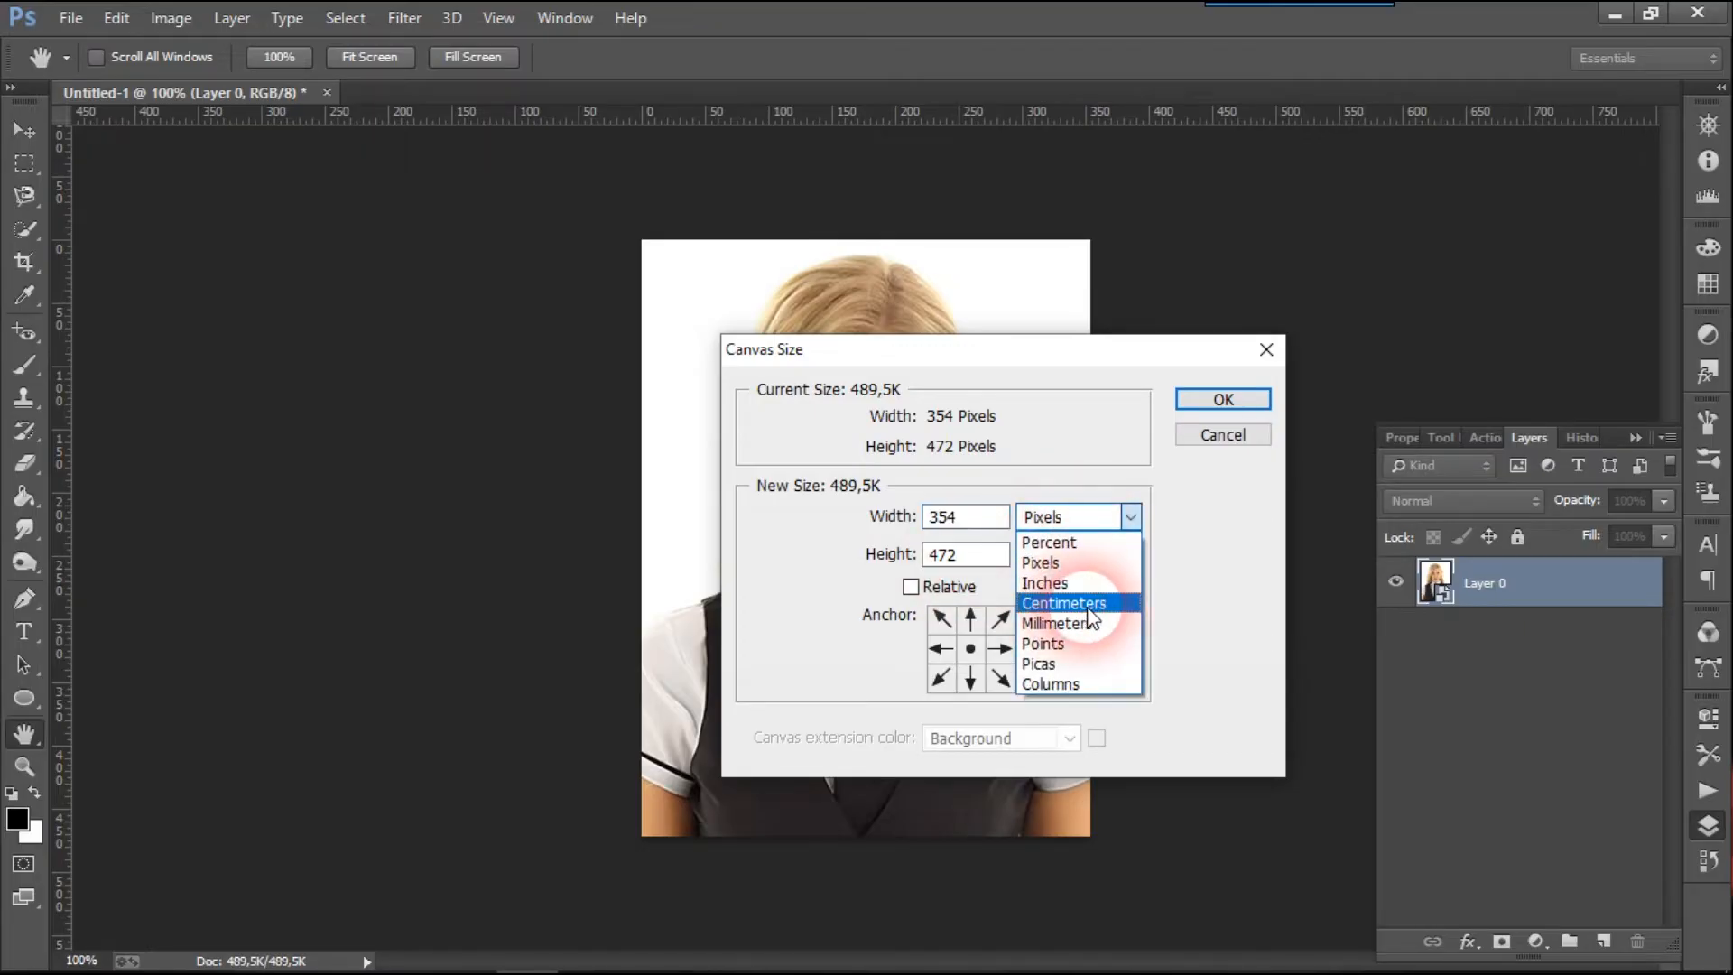
pyautogui.click(1060, 622)
pyautogui.doubleClick(955, 516)
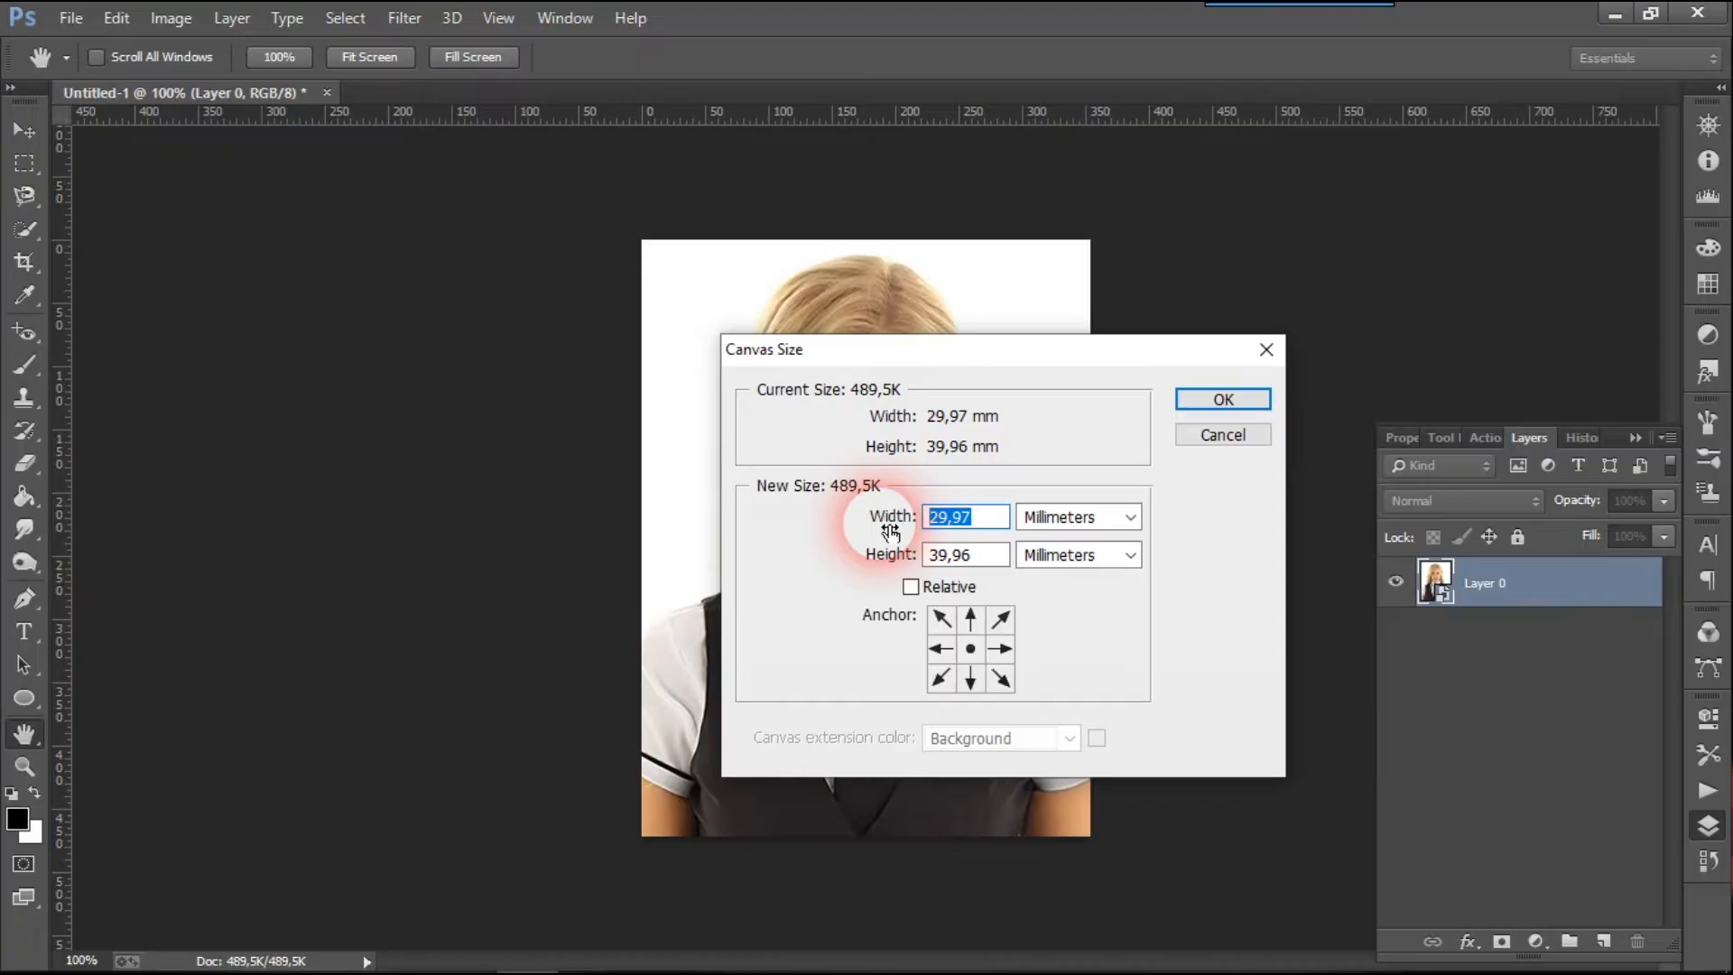
pyautogui.write('148')
pyautogui.press('Tab')
pyautogui.write('105')
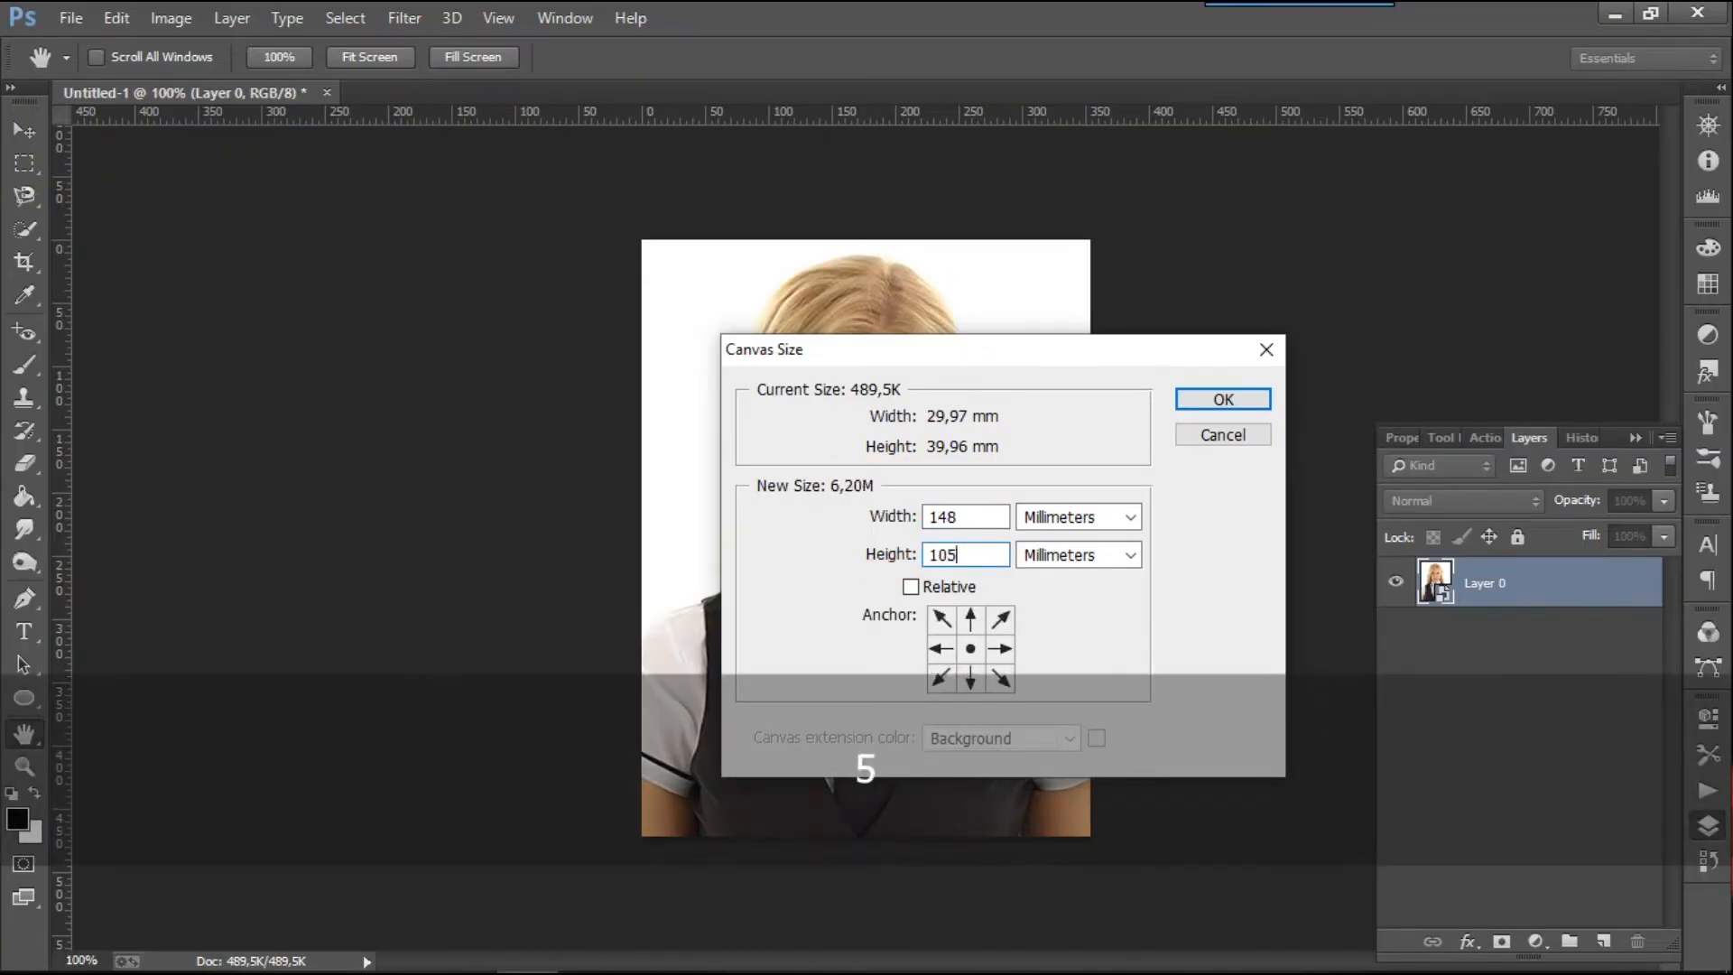
pyautogui.click(1210, 400)
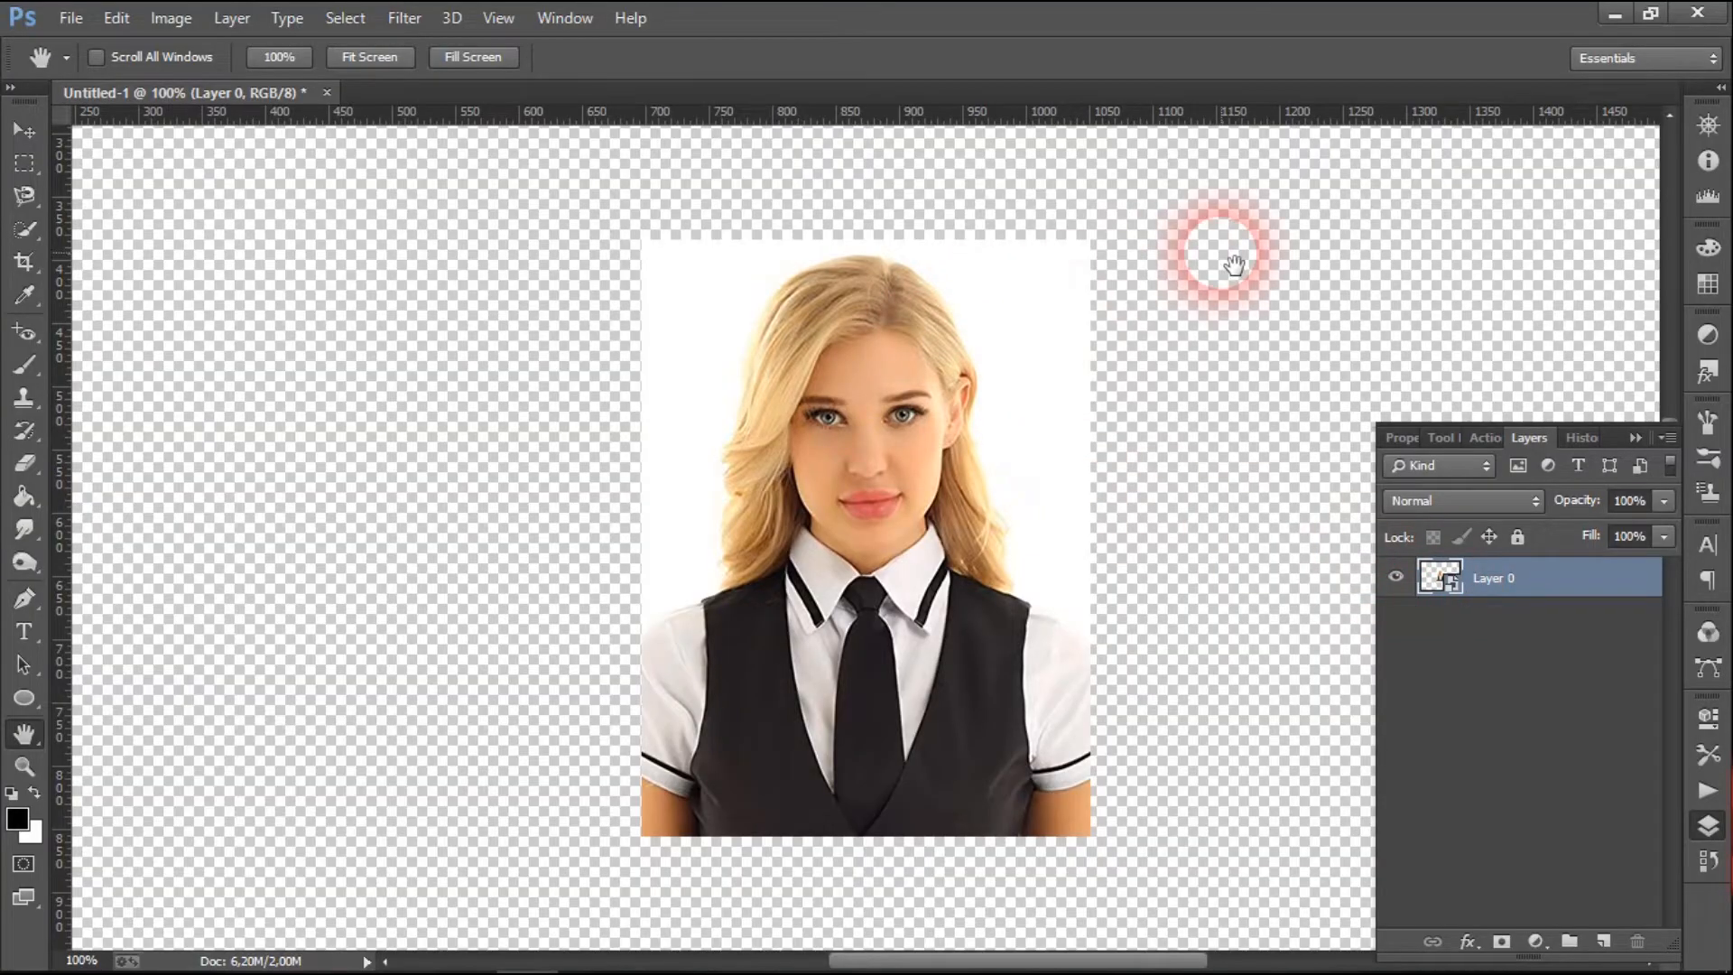
# Step: Create a new empty layer, Layer 1, above the portrait layer
pyautogui.press('ctrl')
pyautogui.press('ctrl+KP_Subtract')
pyautogui.press('ctrl+KP_Subtract')
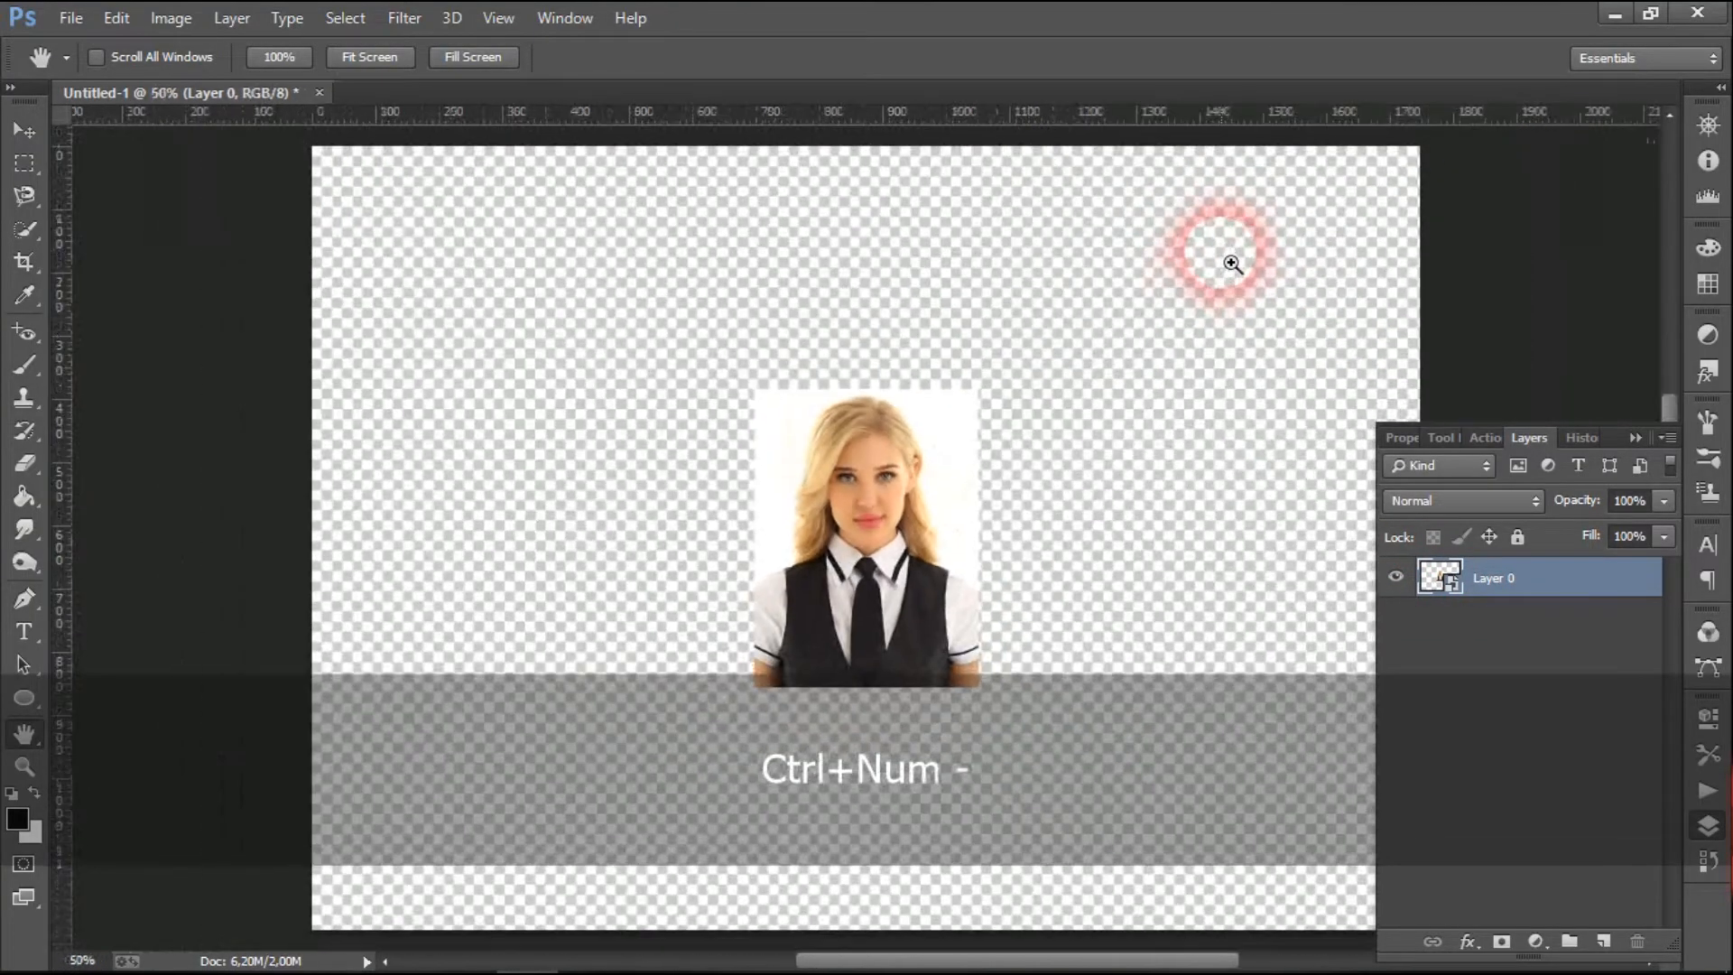
pyautogui.press('ctrl+KP_Subtract')
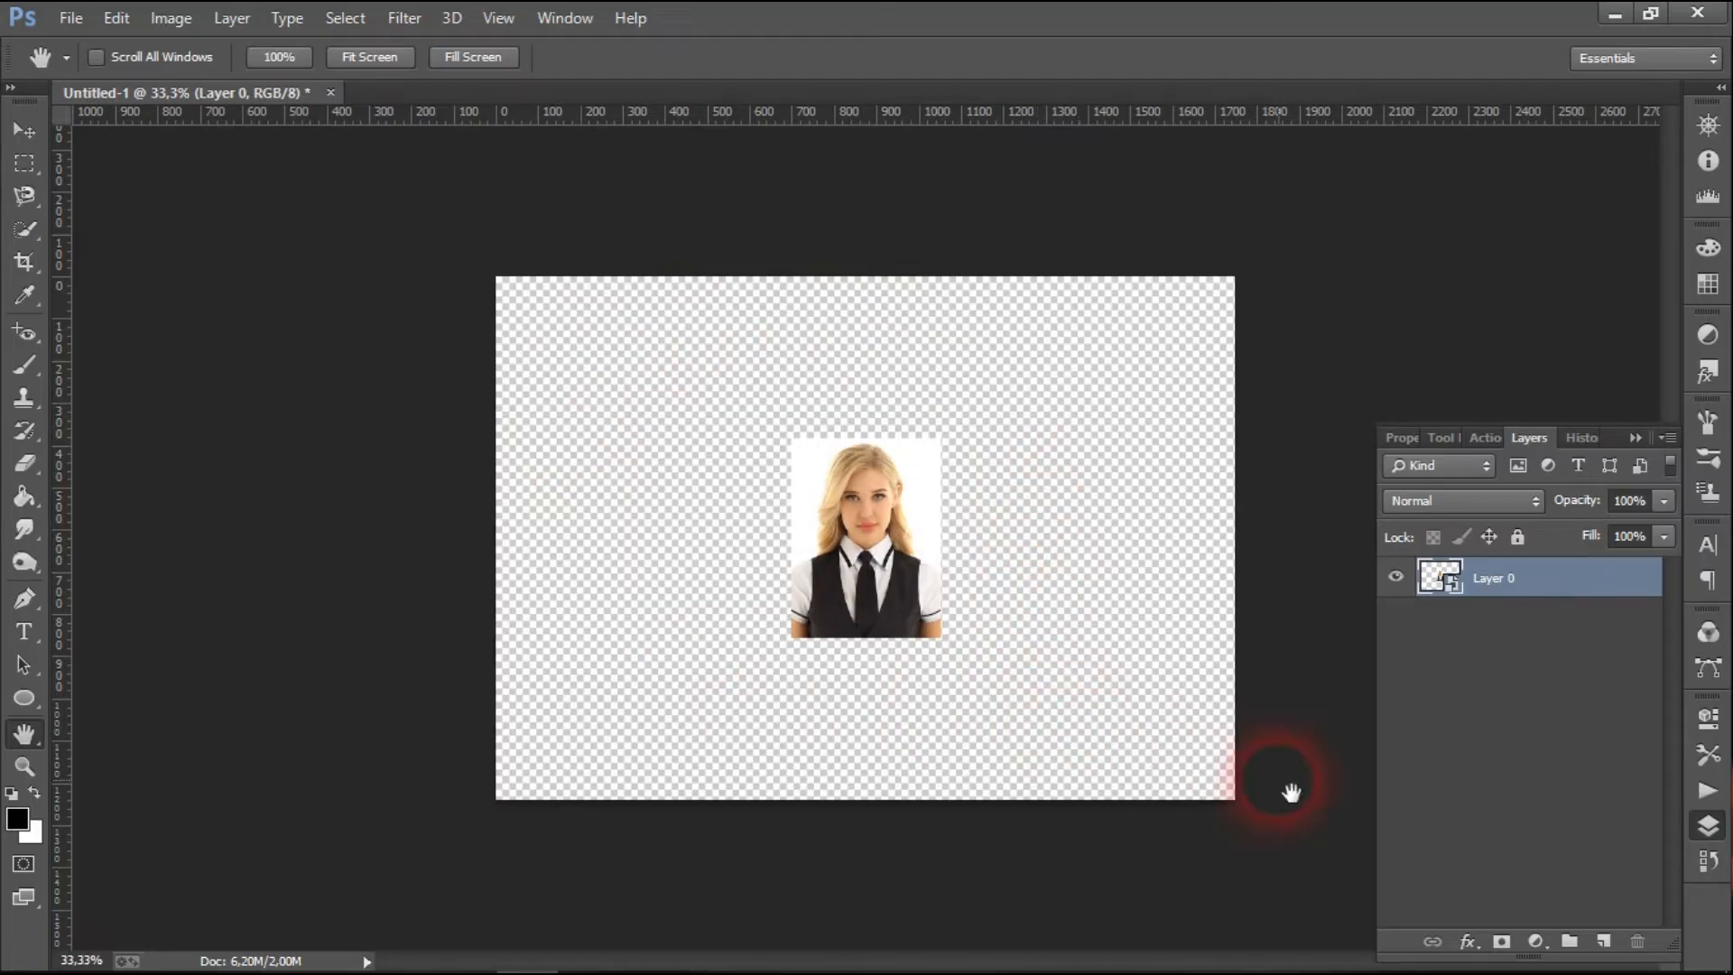
pyautogui.press('ctrl')
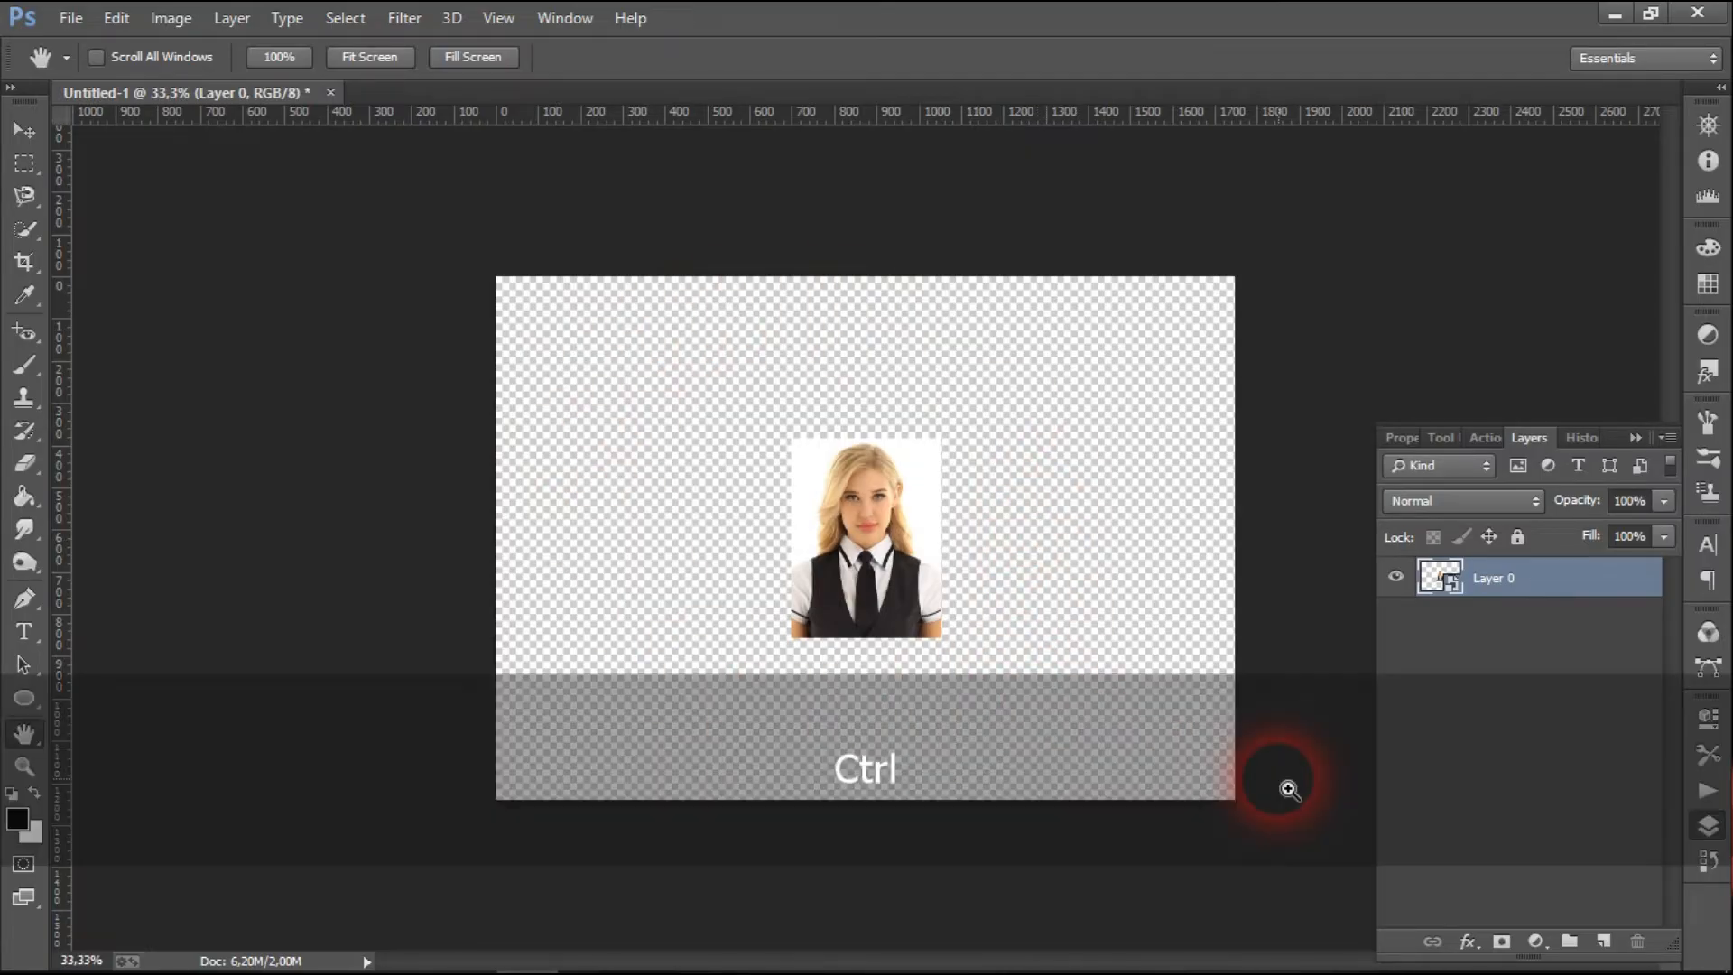
pyautogui.hotkey('shift', 'ctrl', 'n')
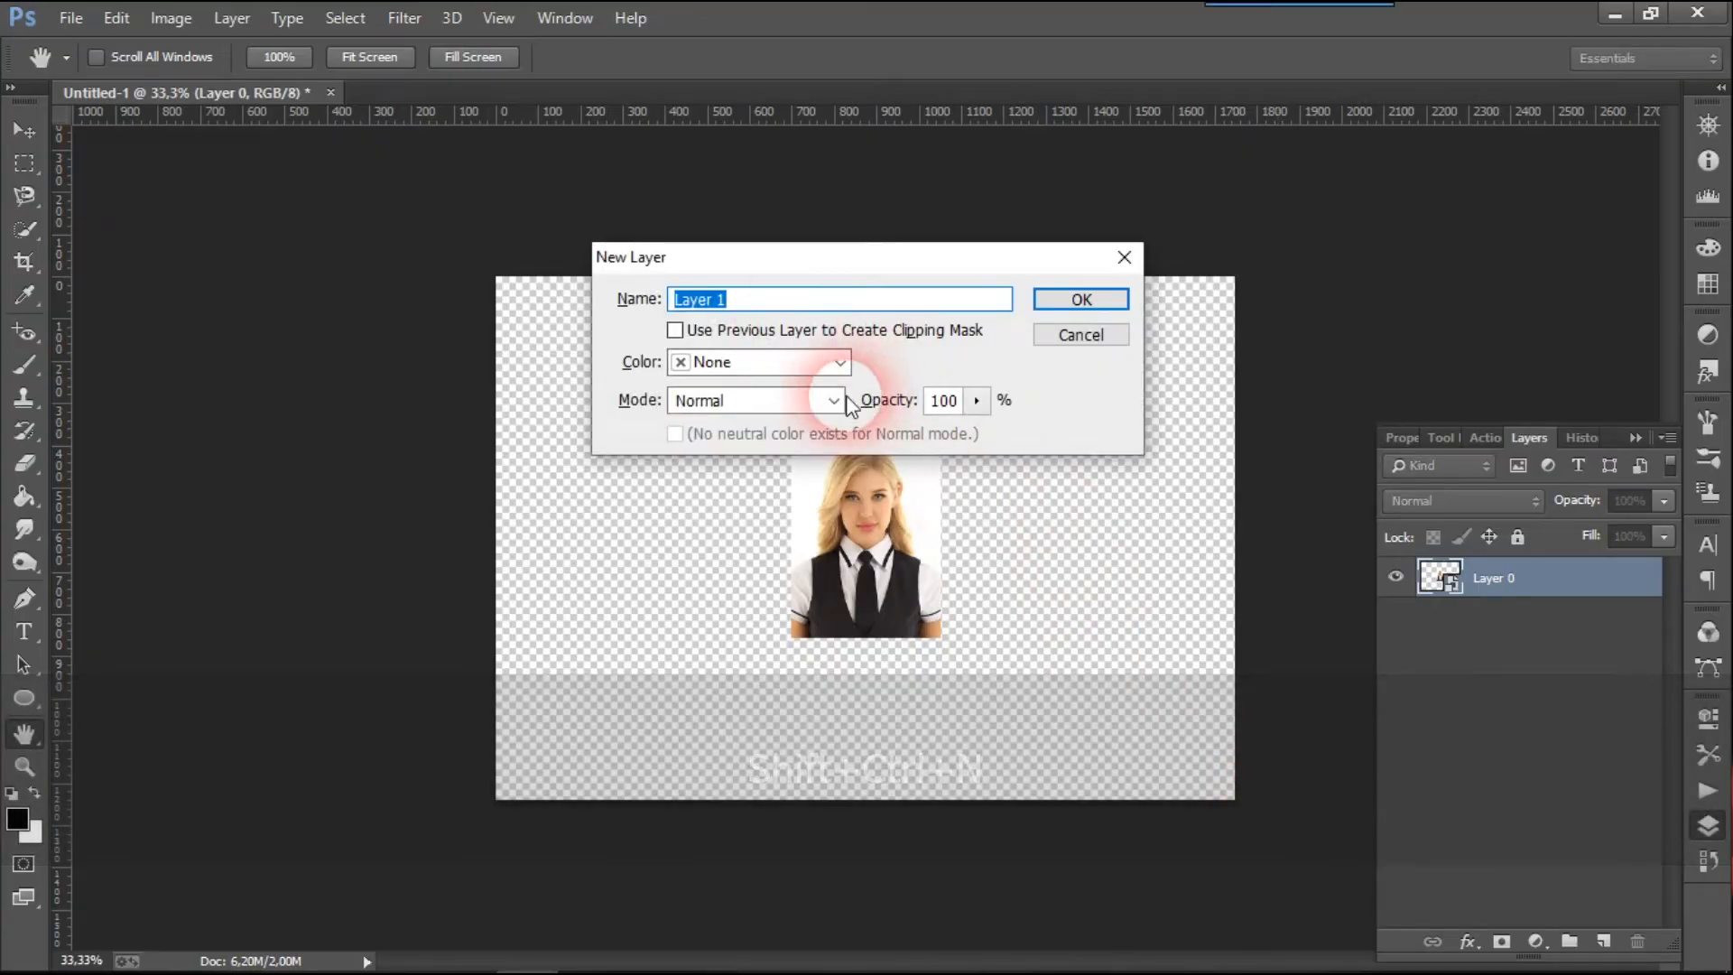
pyautogui.click(1081, 300)
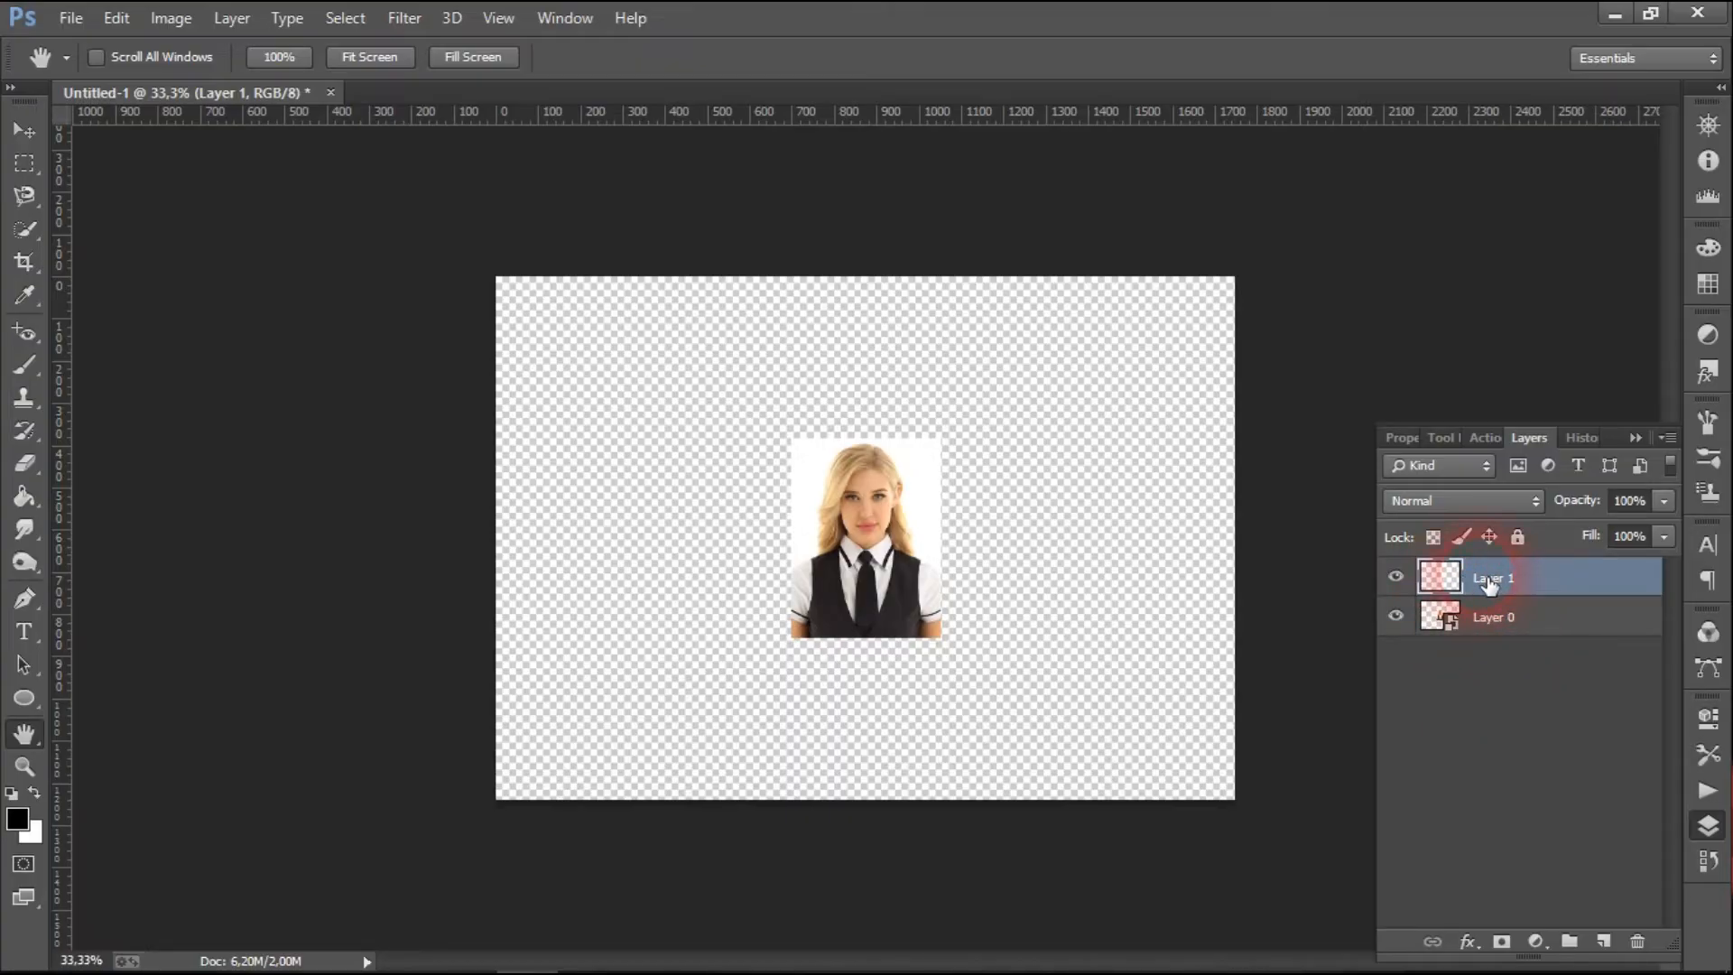
# Step: Fill Layer 1 with a custom very light grey and place it beneath the portrait layer
pyautogui.hotkey('shift', 'F5')
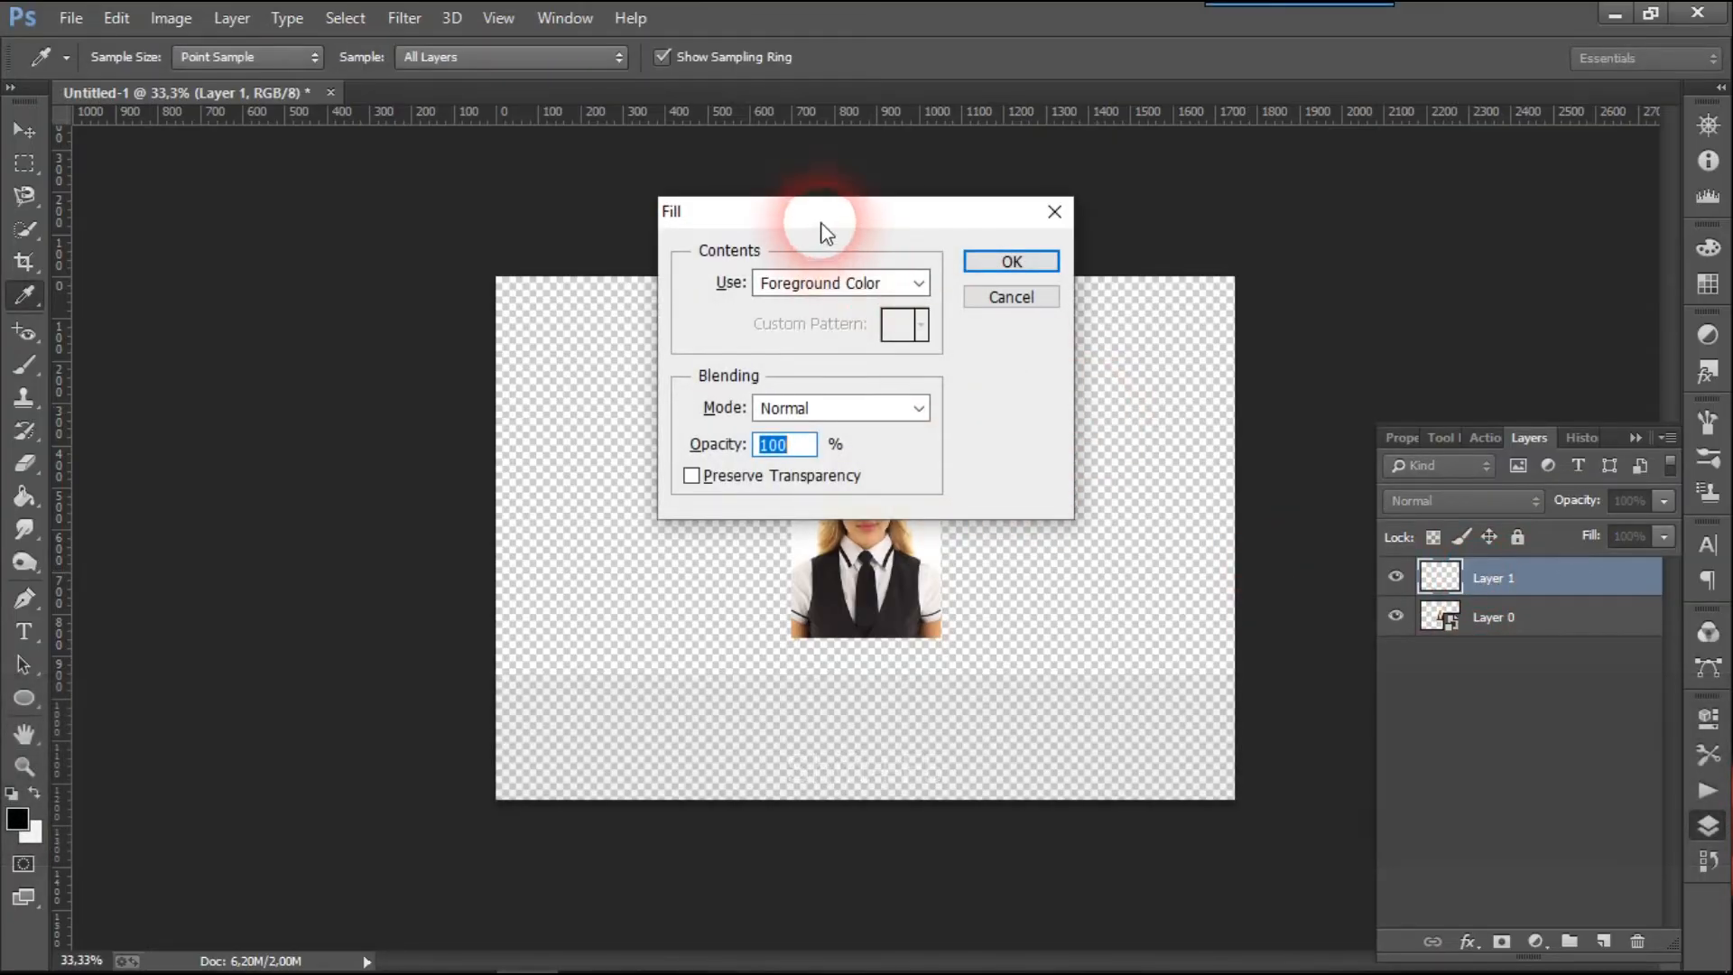
pyautogui.moveTo(862, 213); pyautogui.dragTo(880, 270)
pyautogui.click(929, 340)
pyautogui.click(903, 408)
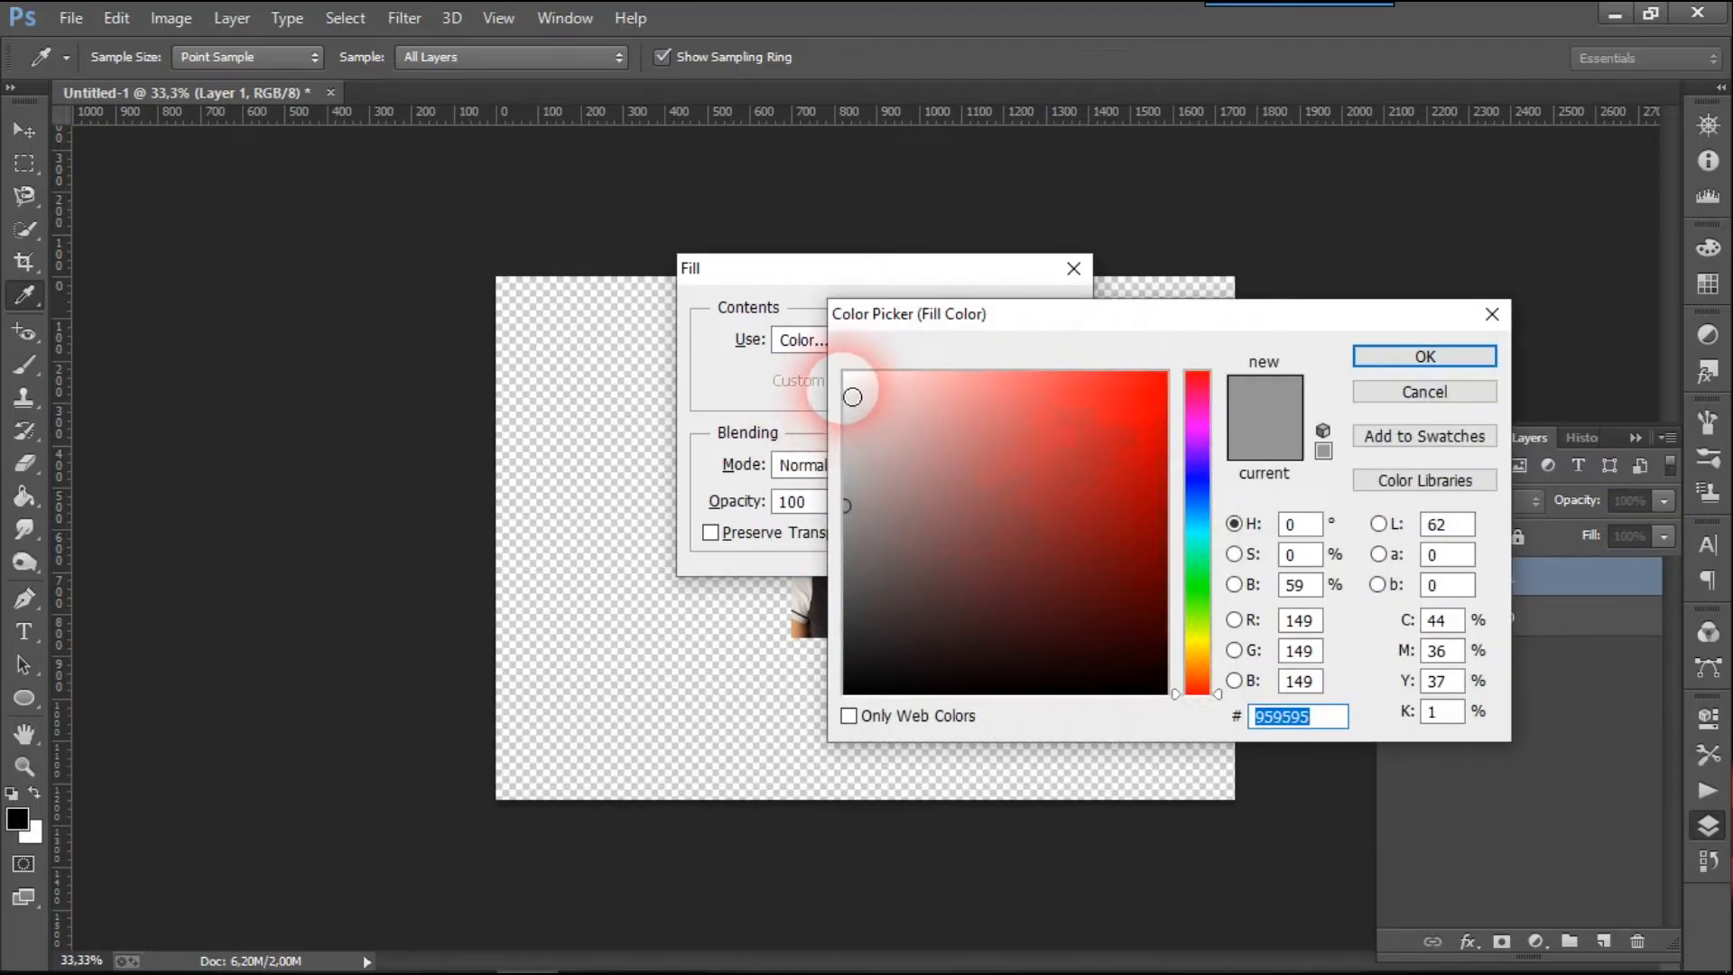
pyautogui.click(846, 387)
pyautogui.click(1373, 358)
pyautogui.click(1024, 321)
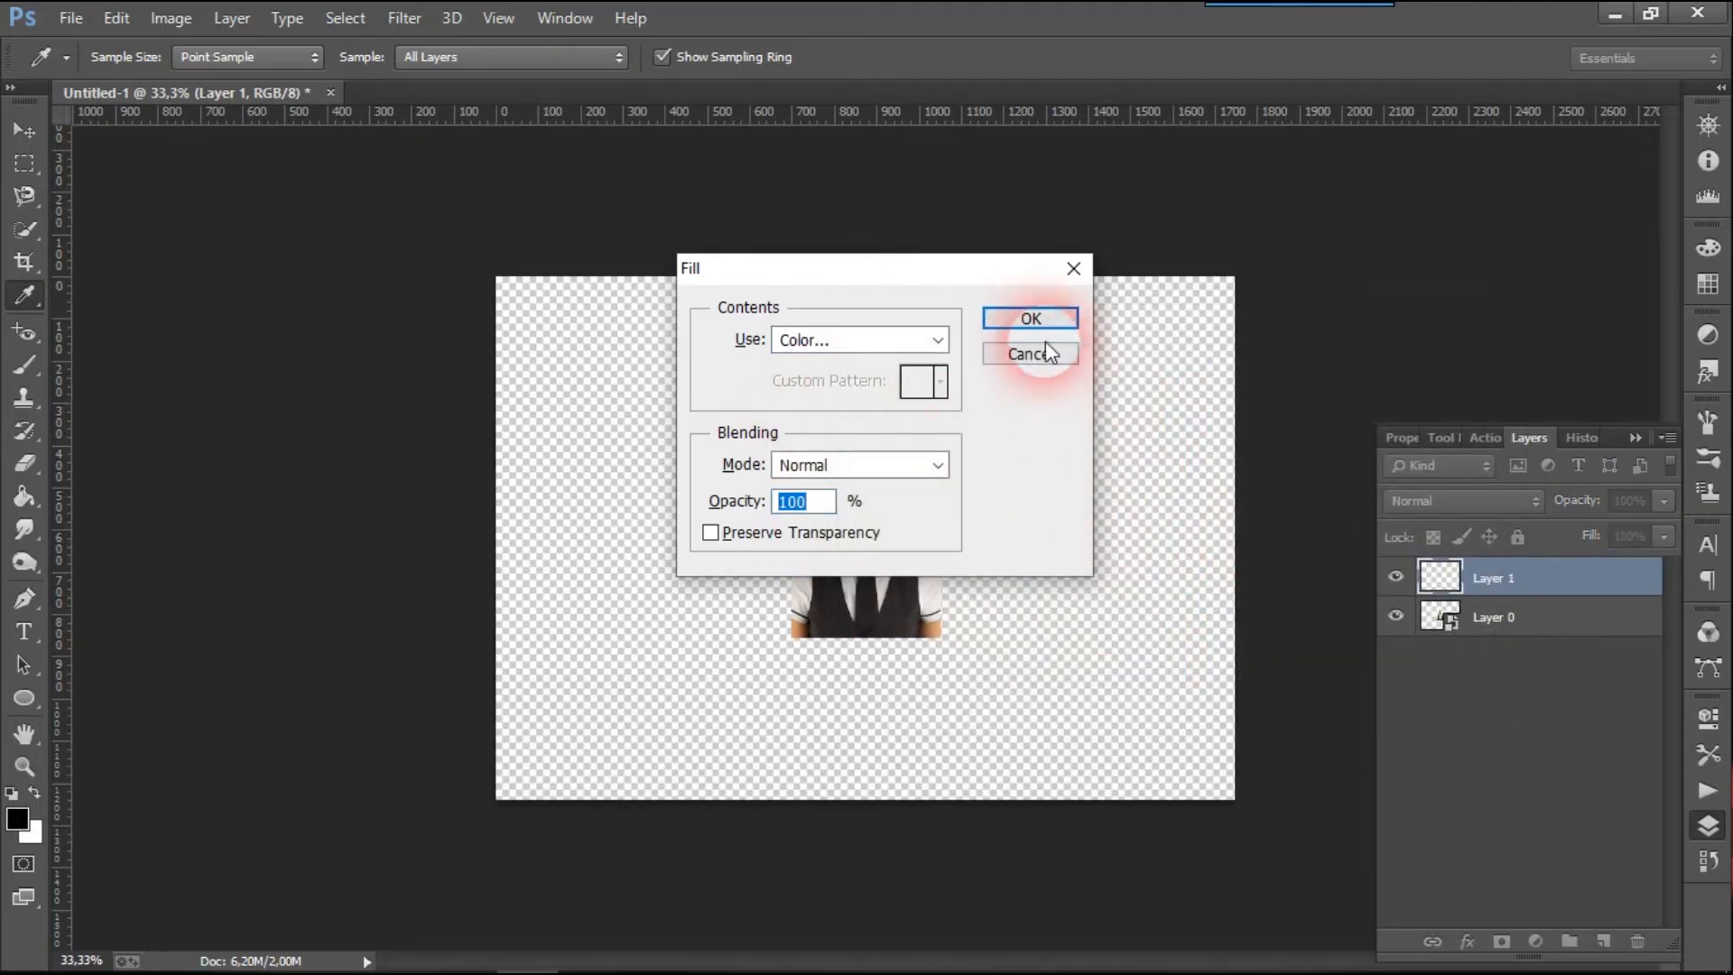
pyautogui.press('h')
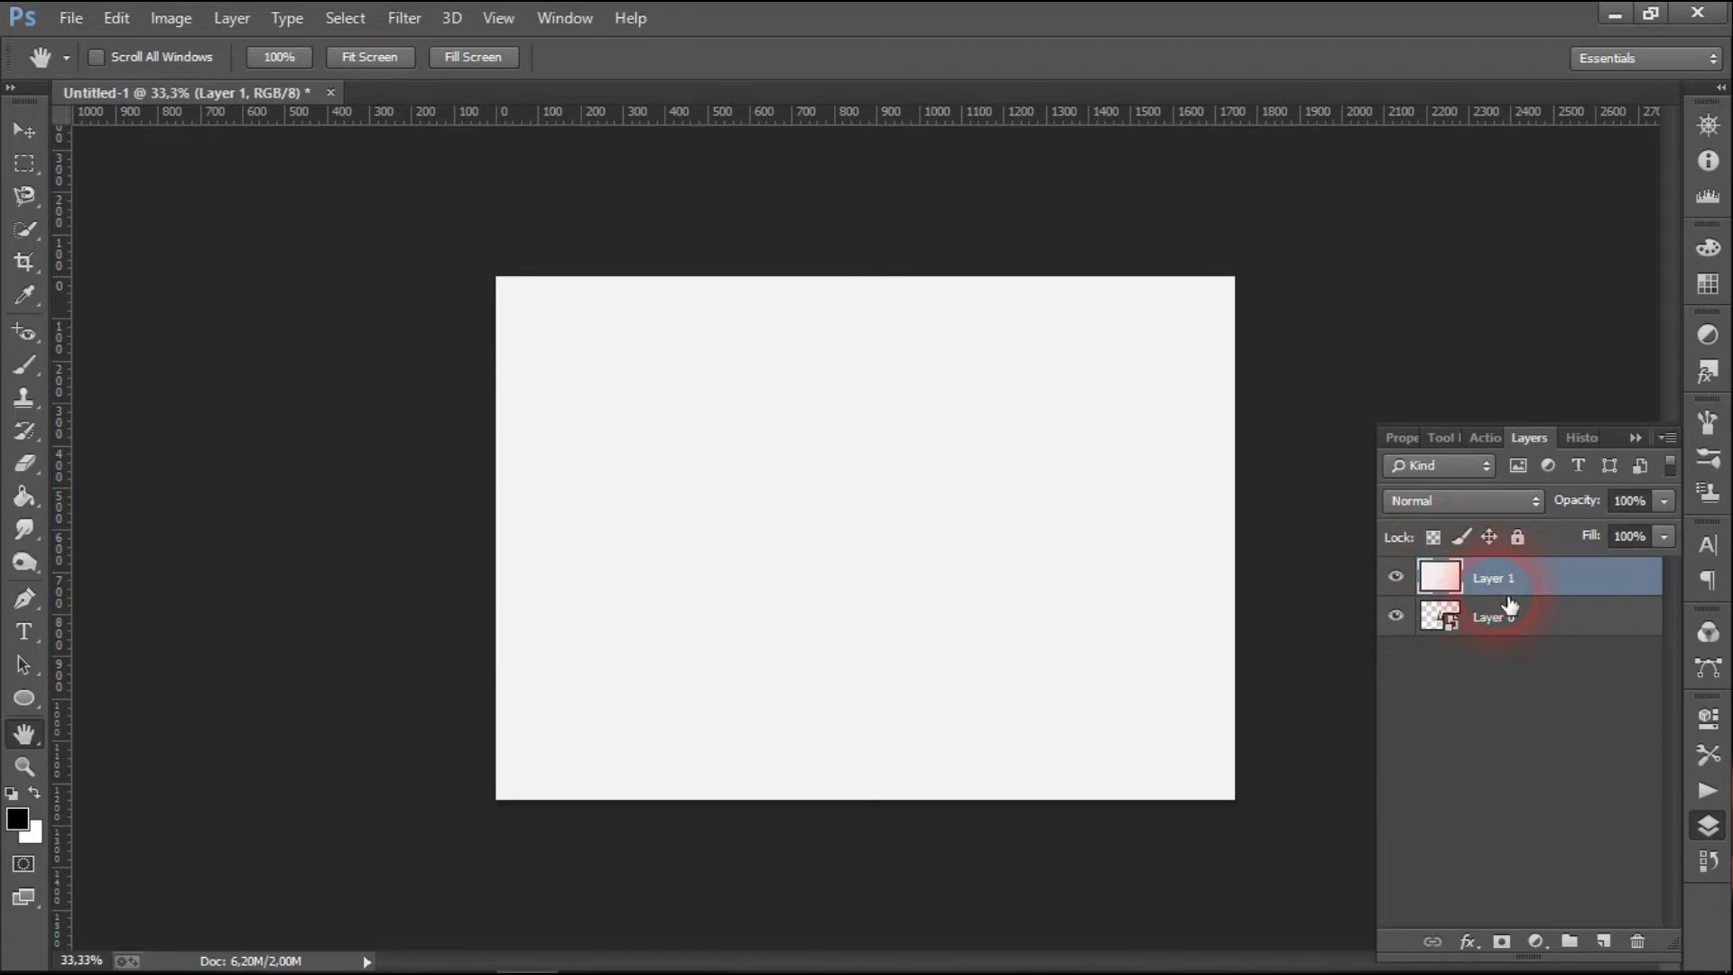
pyautogui.moveTo(1498, 635); pyautogui.dragTo(1497, 582)
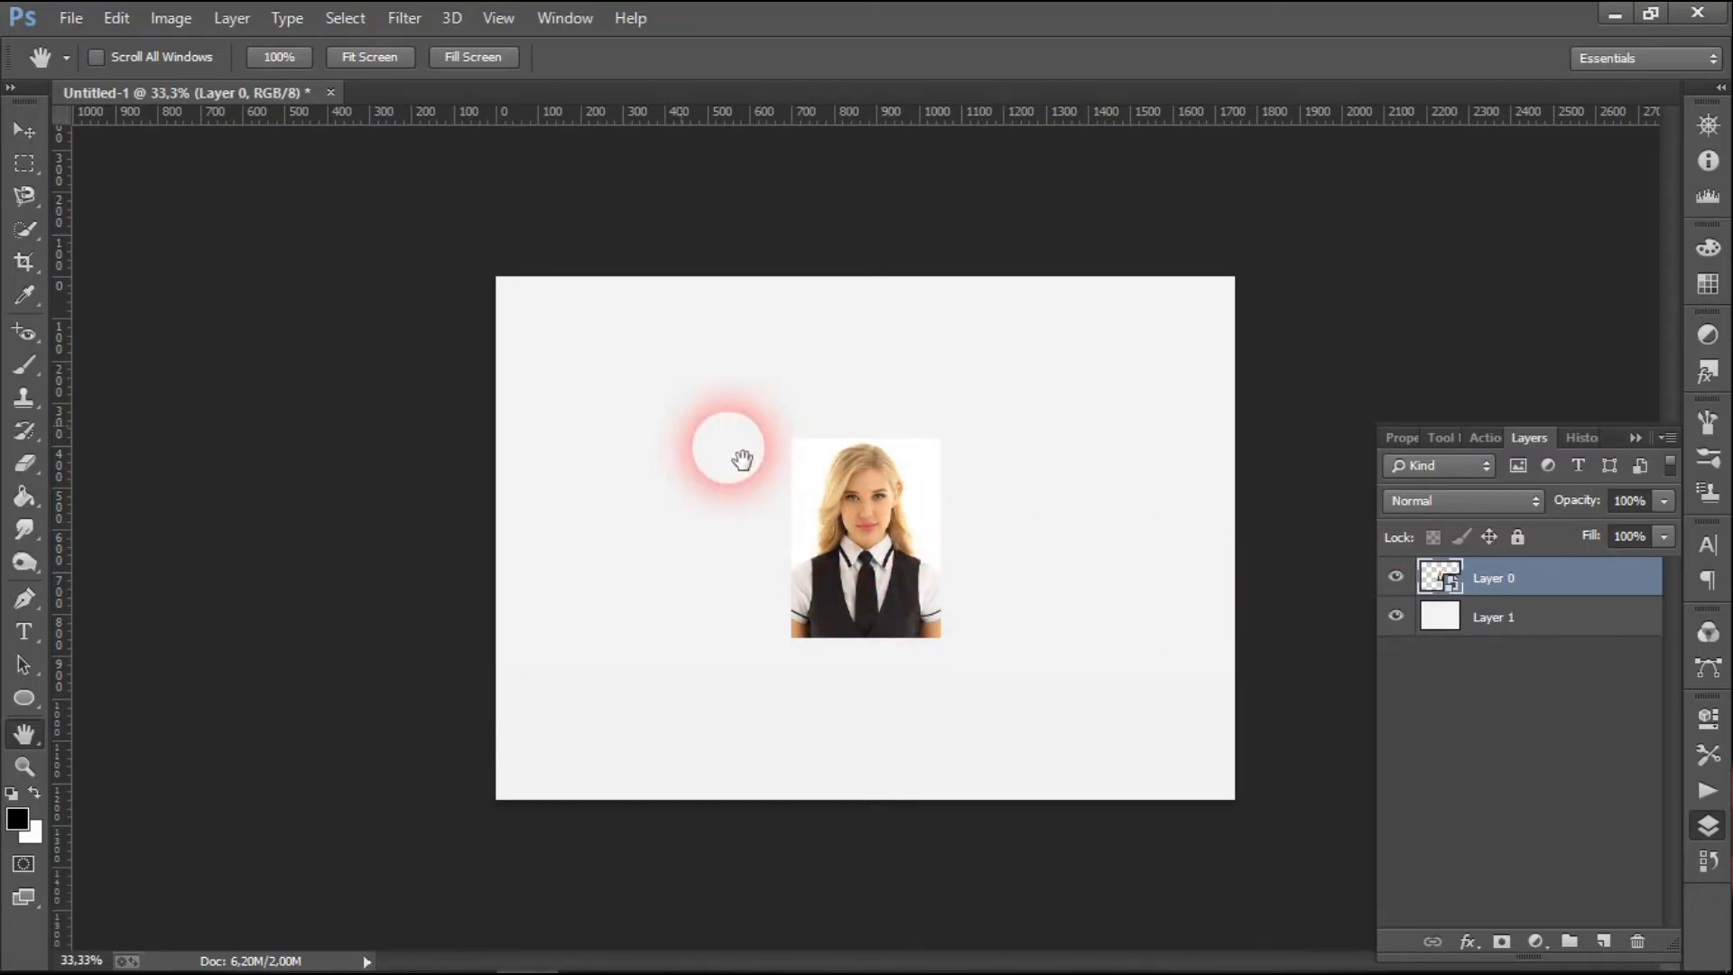
# Step: Move the portrait from the centre to the canvas's upper-left area, leaving a margin from both edges
pyautogui.click(24, 132)
pyautogui.moveTo(865, 538); pyautogui.dragTo(582, 440)
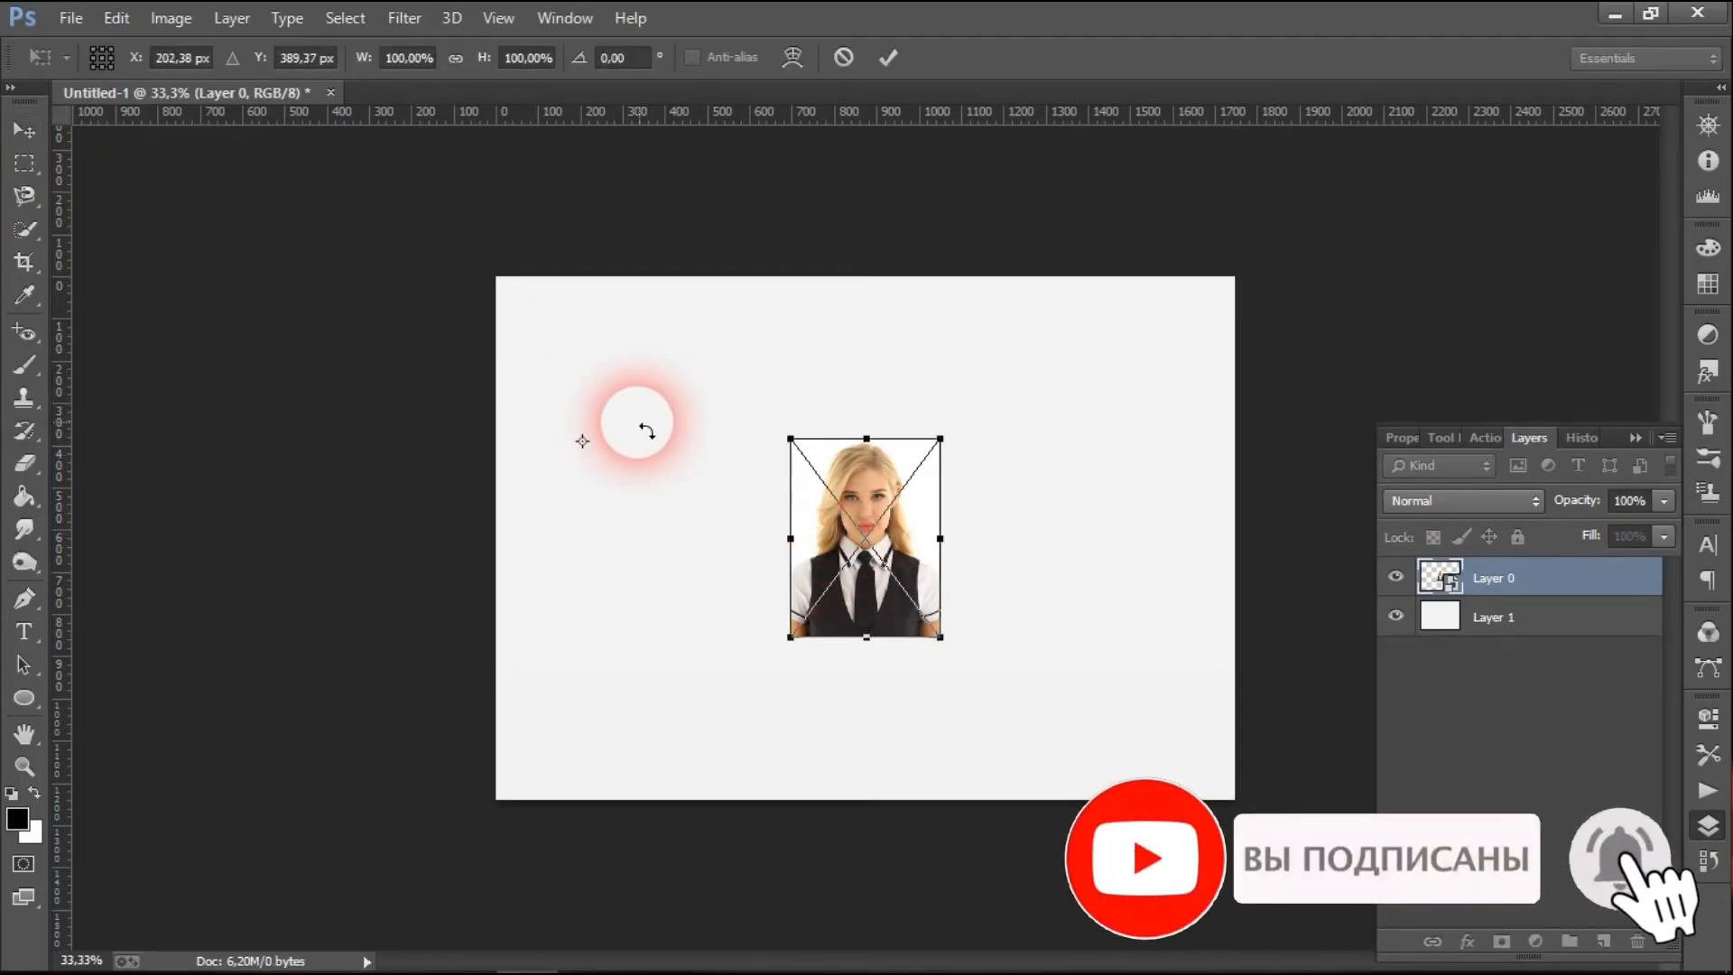
pyautogui.click(24, 130)
pyautogui.click(766, 388)
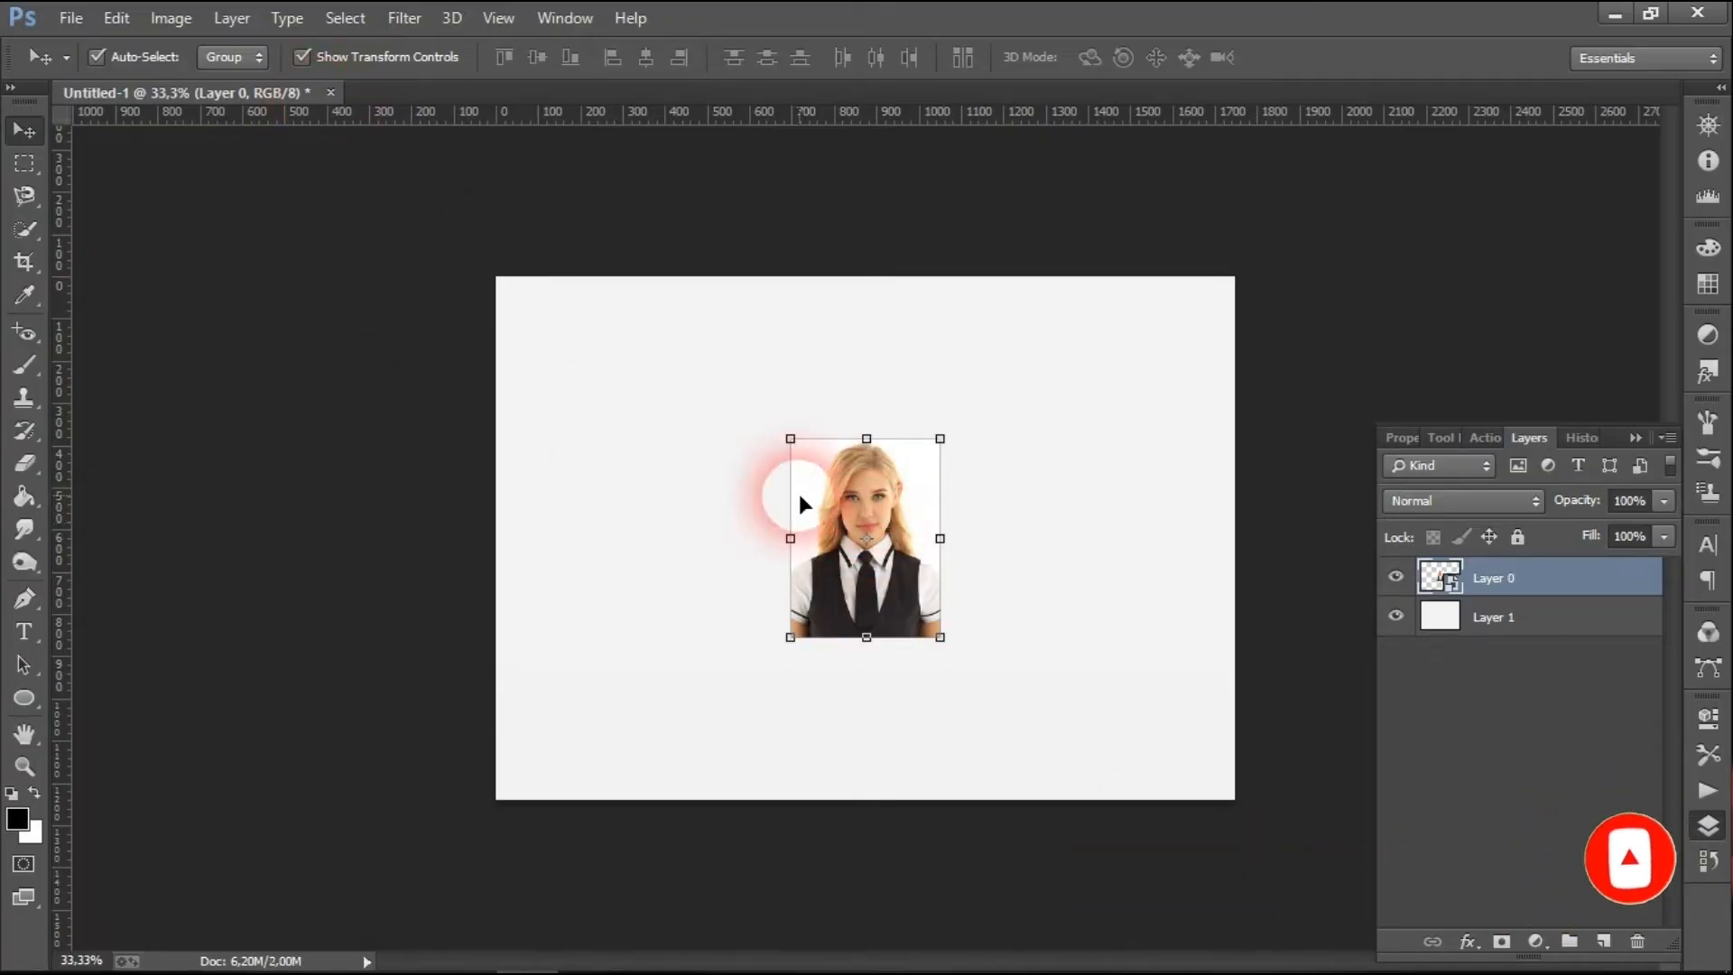
pyautogui.moveTo(844, 490); pyautogui.dragTo(603, 403)
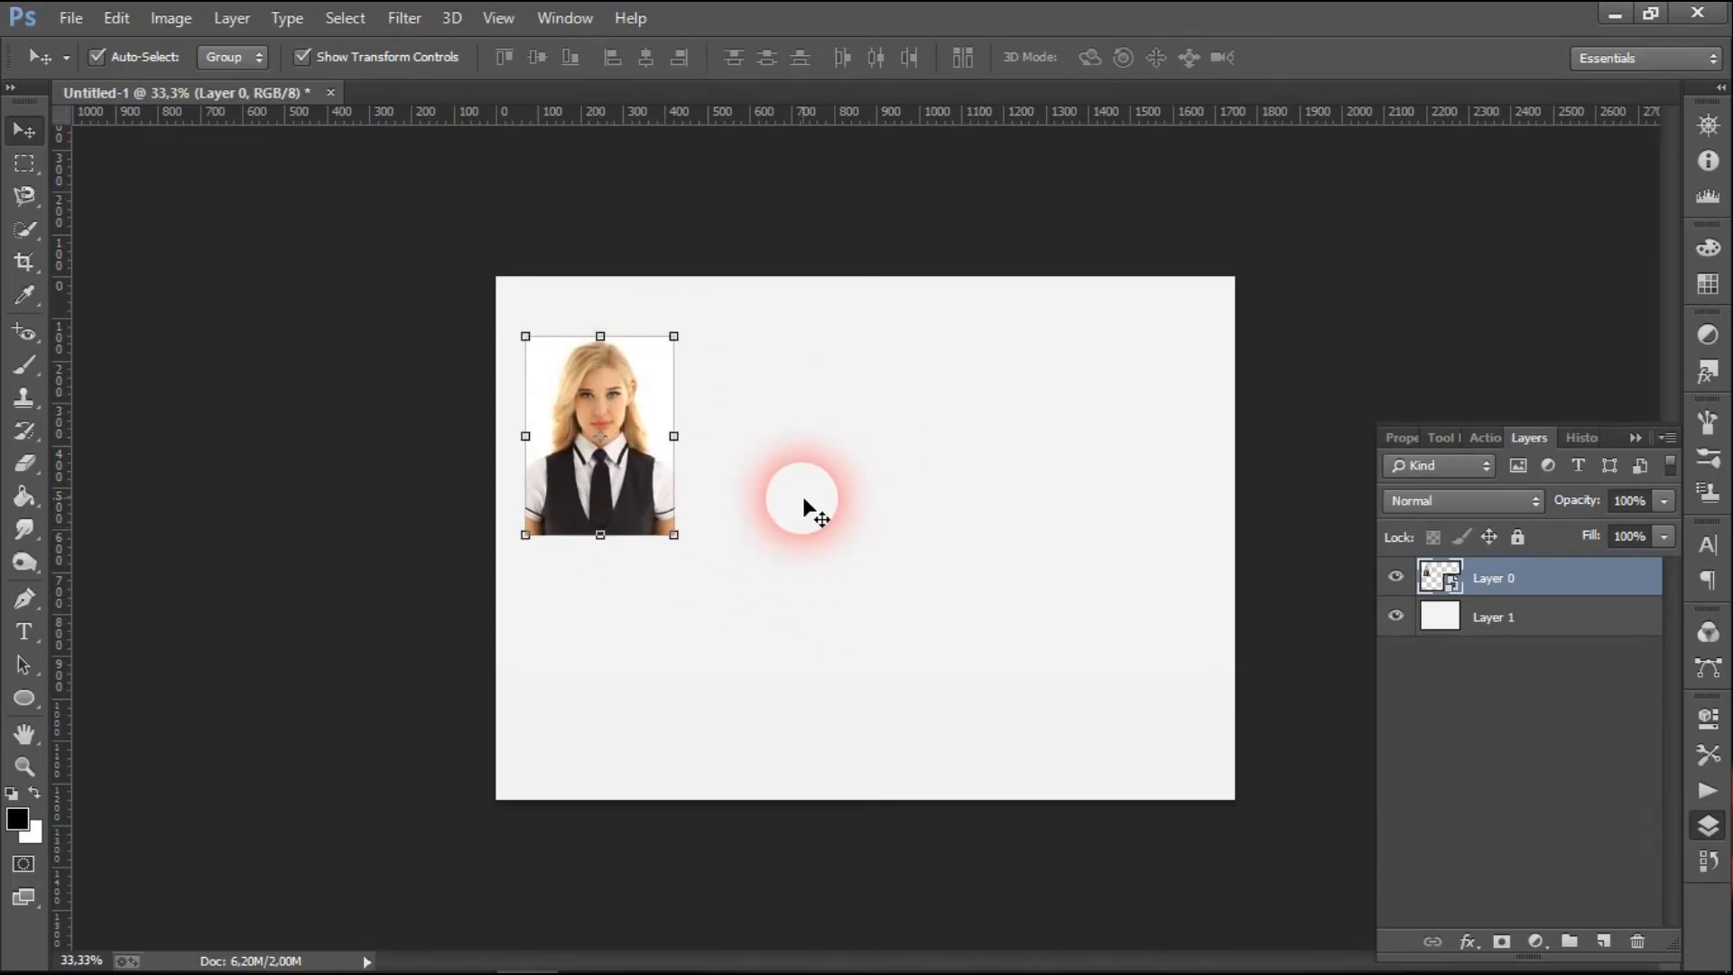
pyautogui.click(802, 497)
pyautogui.click(608, 449)
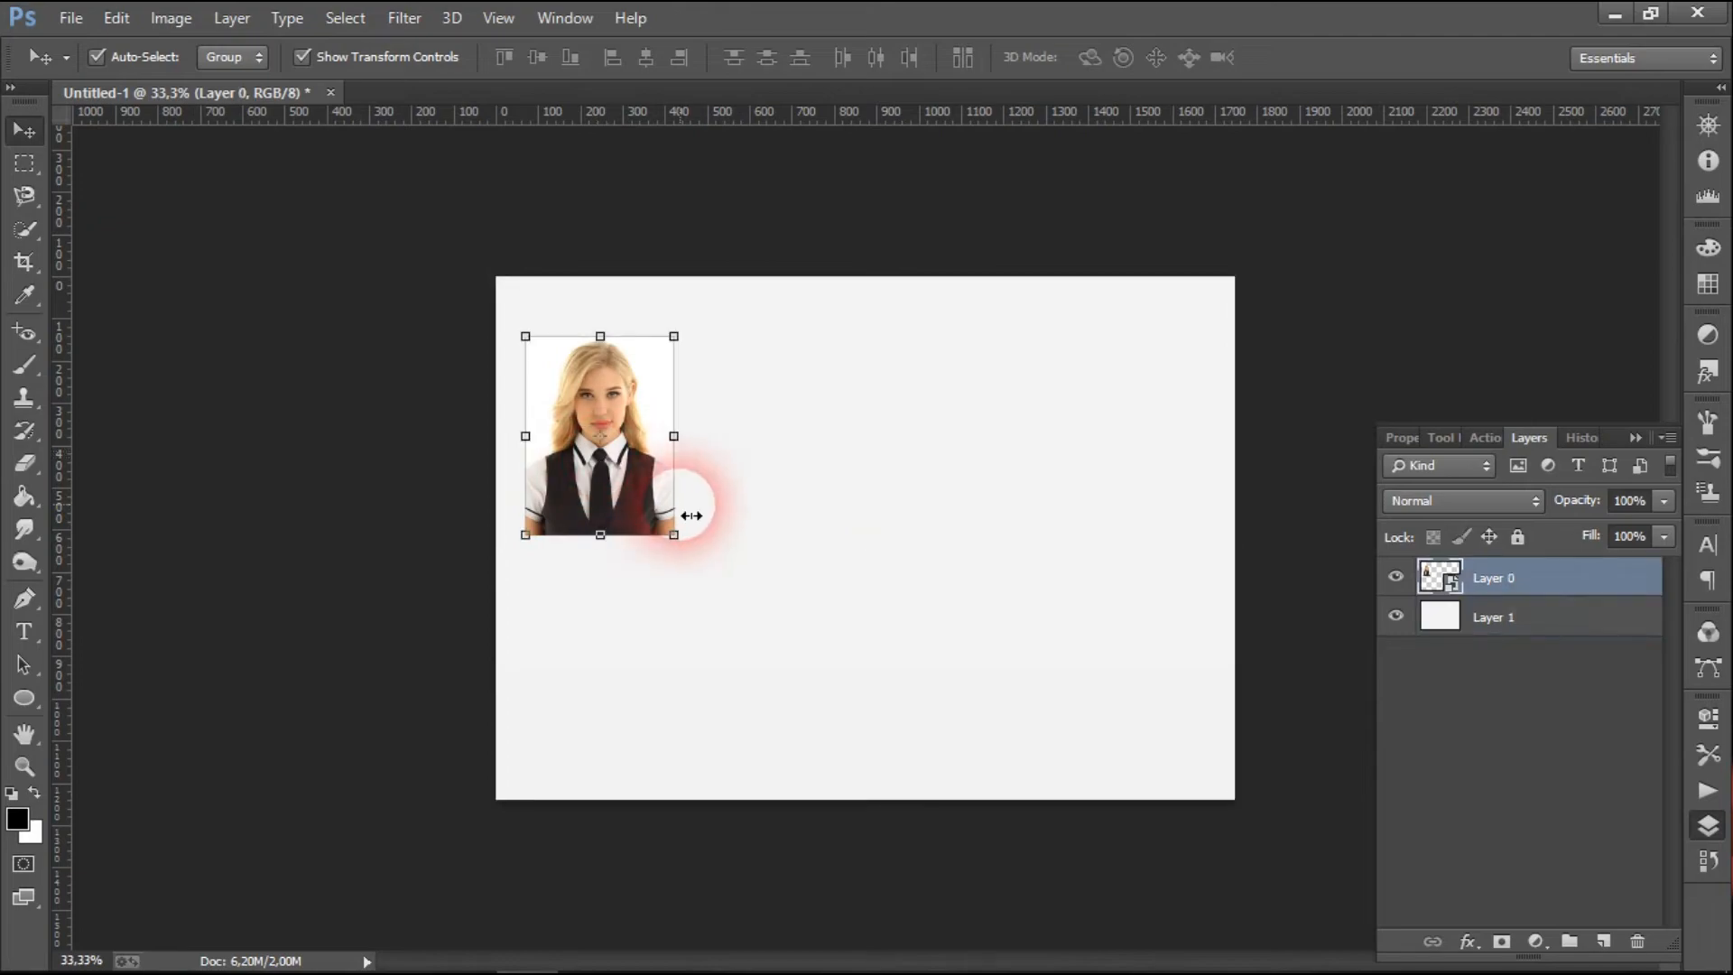
pyautogui.click(989, 570)
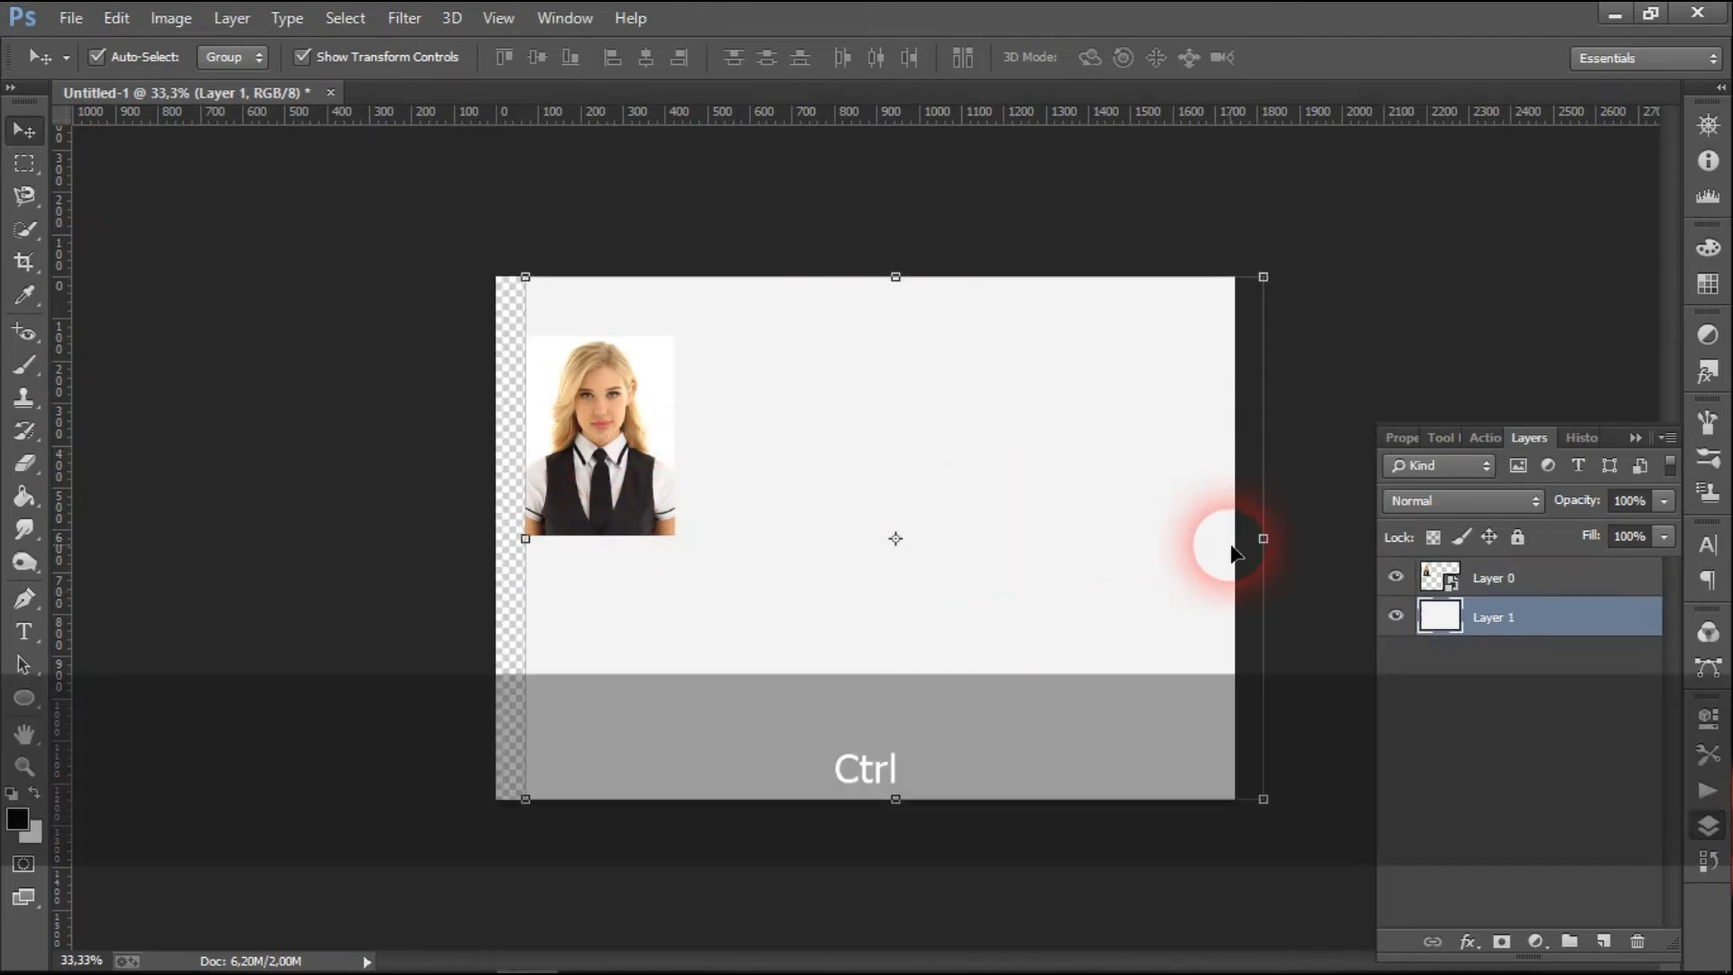
pyautogui.hotkey('ctrl', 'z')
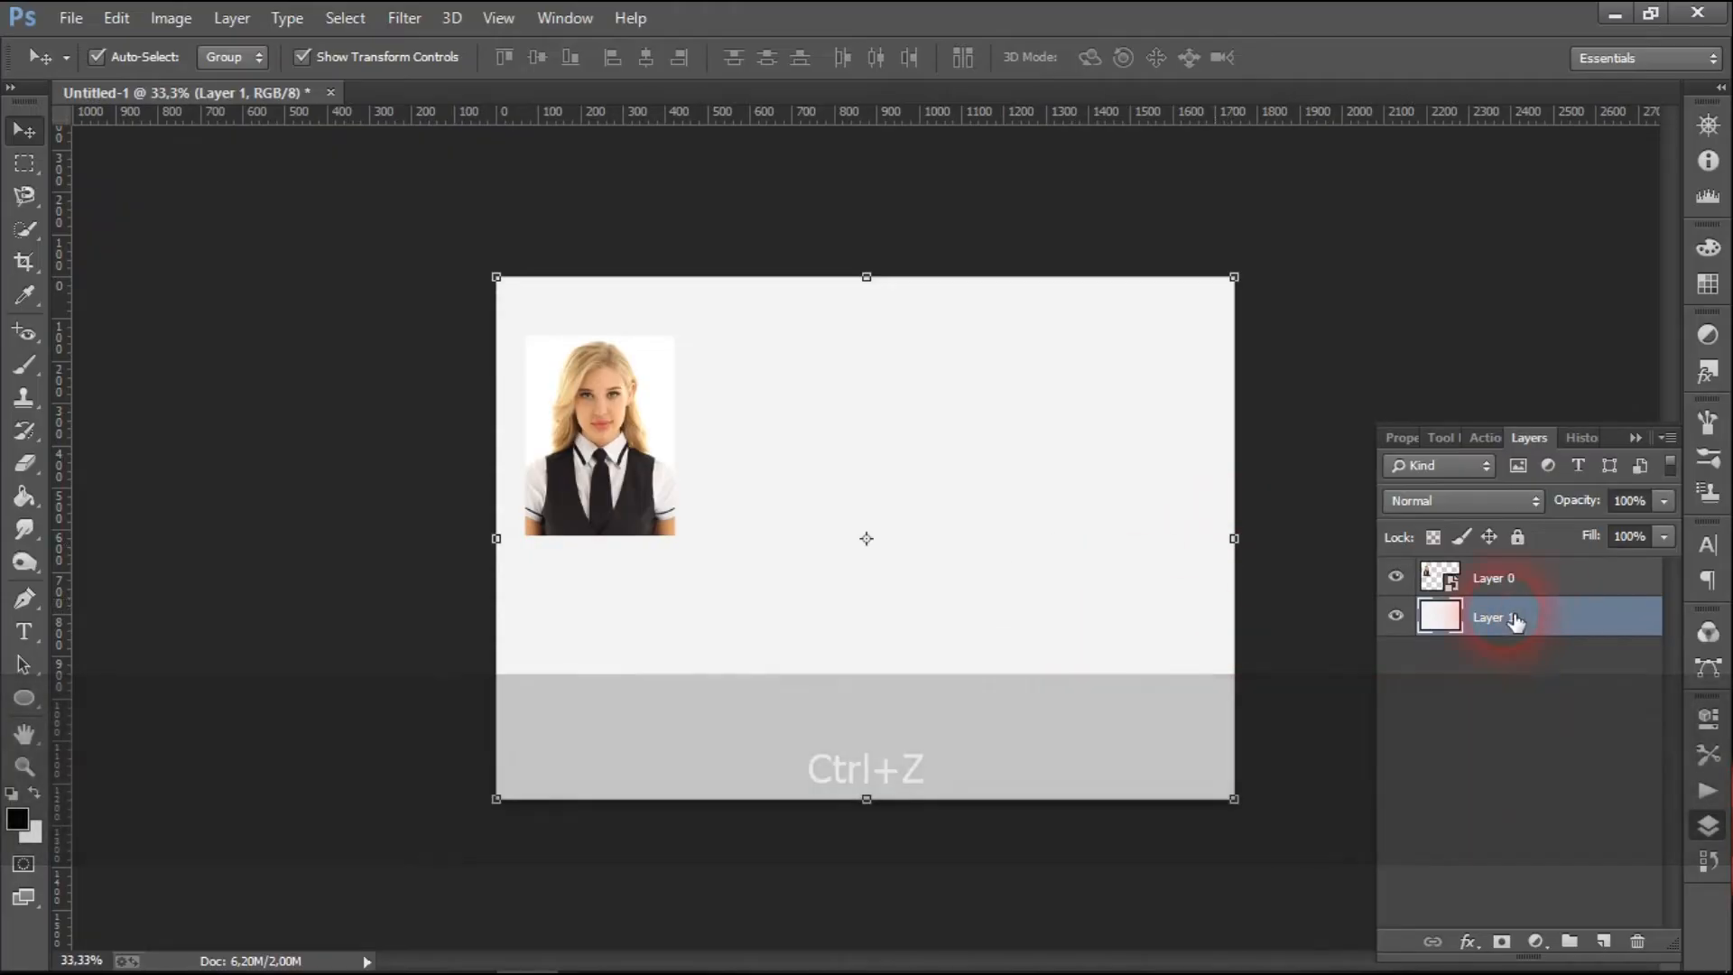
# Step: Lock the light grey background layer completely and test that it stays fixed on the canvas
pyautogui.click(1517, 537)
pyautogui.moveTo(917, 587); pyautogui.dragTo(1039, 650)
pyautogui.moveTo(1024, 578); pyautogui.dragTo(885, 688)
pyautogui.moveTo(1014, 588); pyautogui.dragTo(1207, 731)
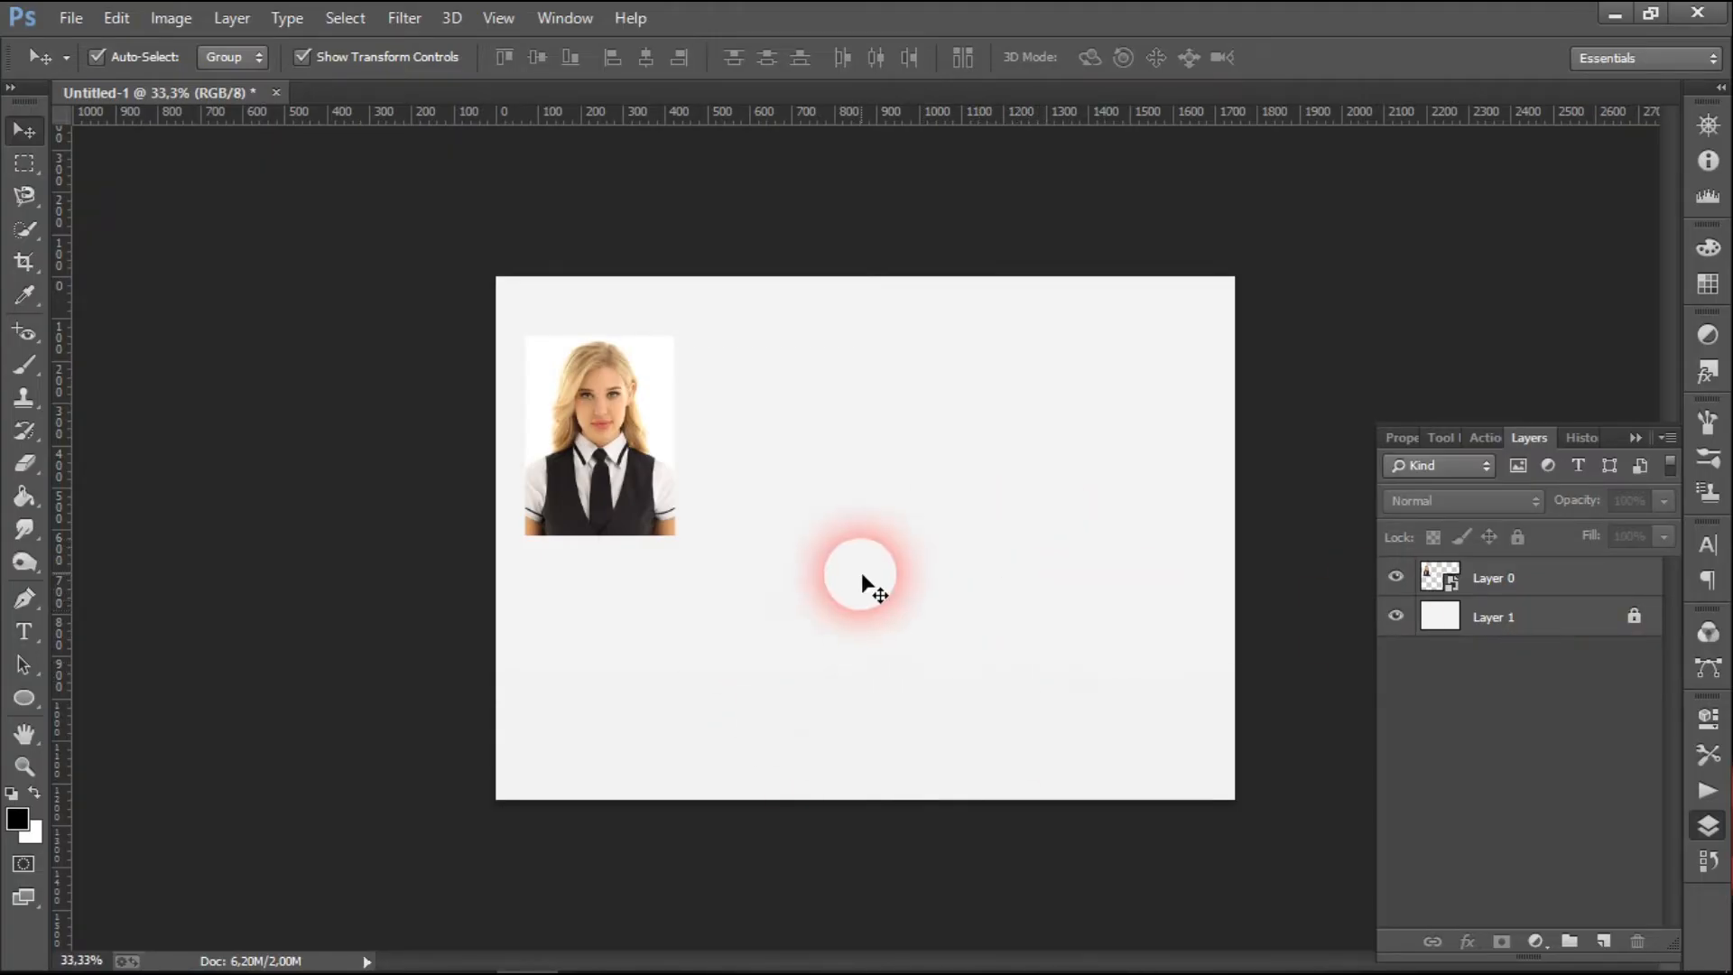
# Step: Select the portrait layer, Layer 0, and duplicate it
pyautogui.click(683, 471)
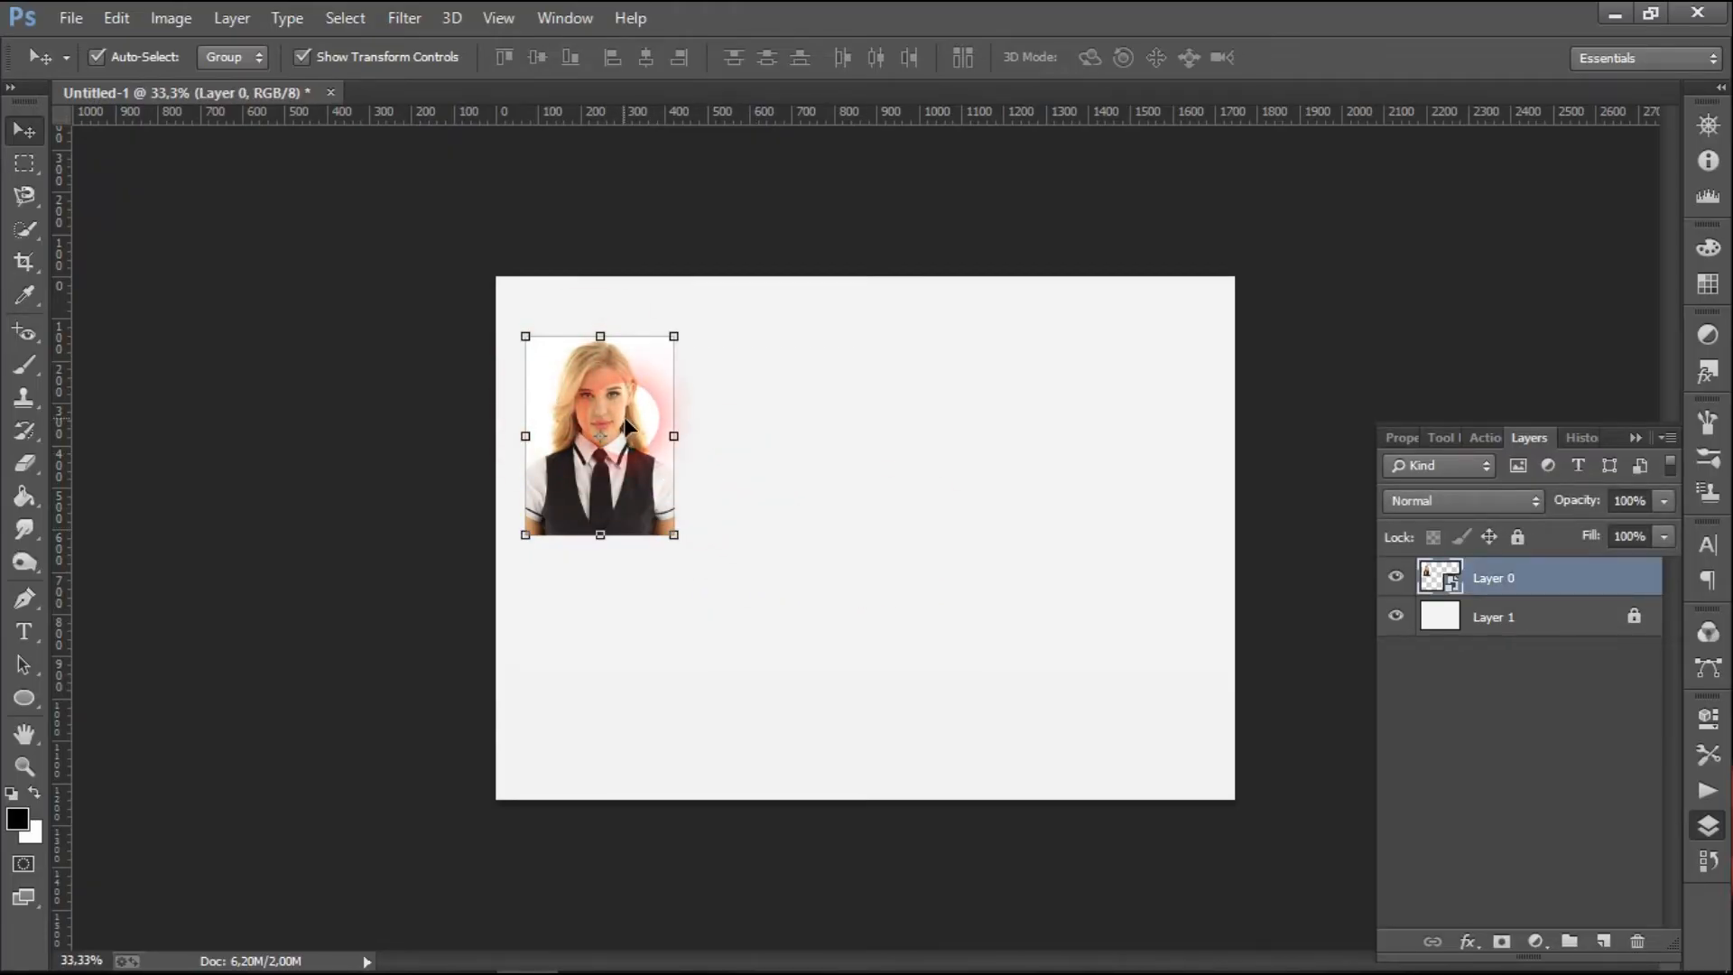
pyautogui.press('ctrl')
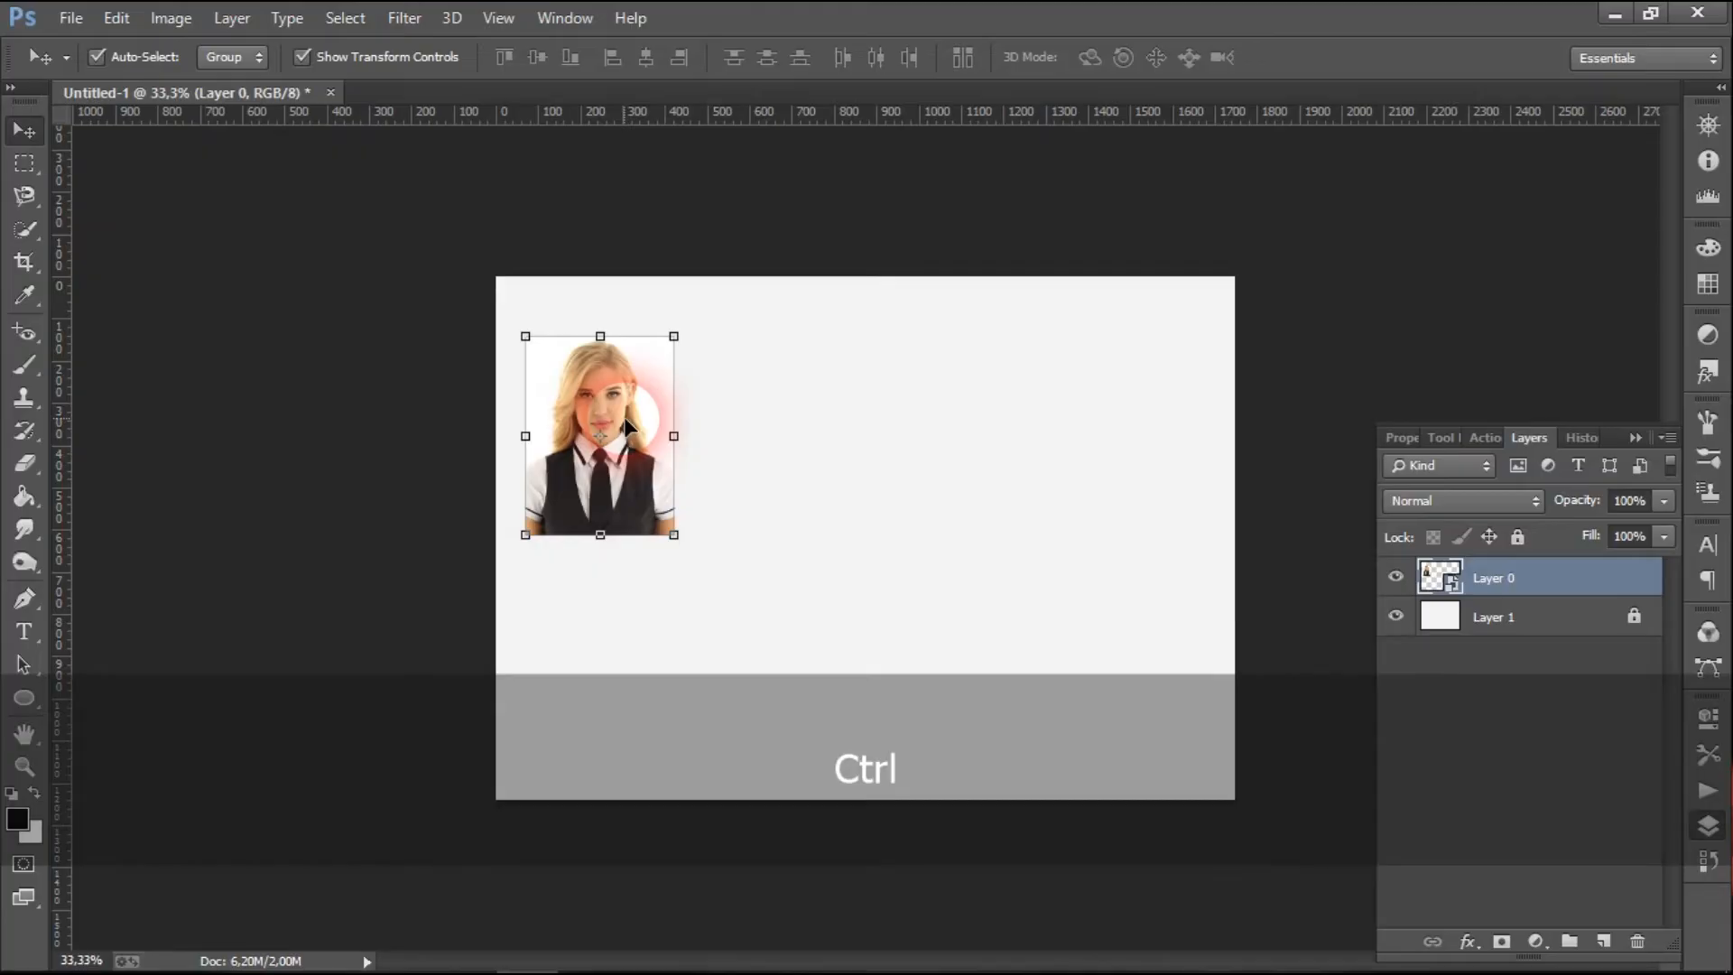
pyautogui.hotkey('ctrl', 'j')
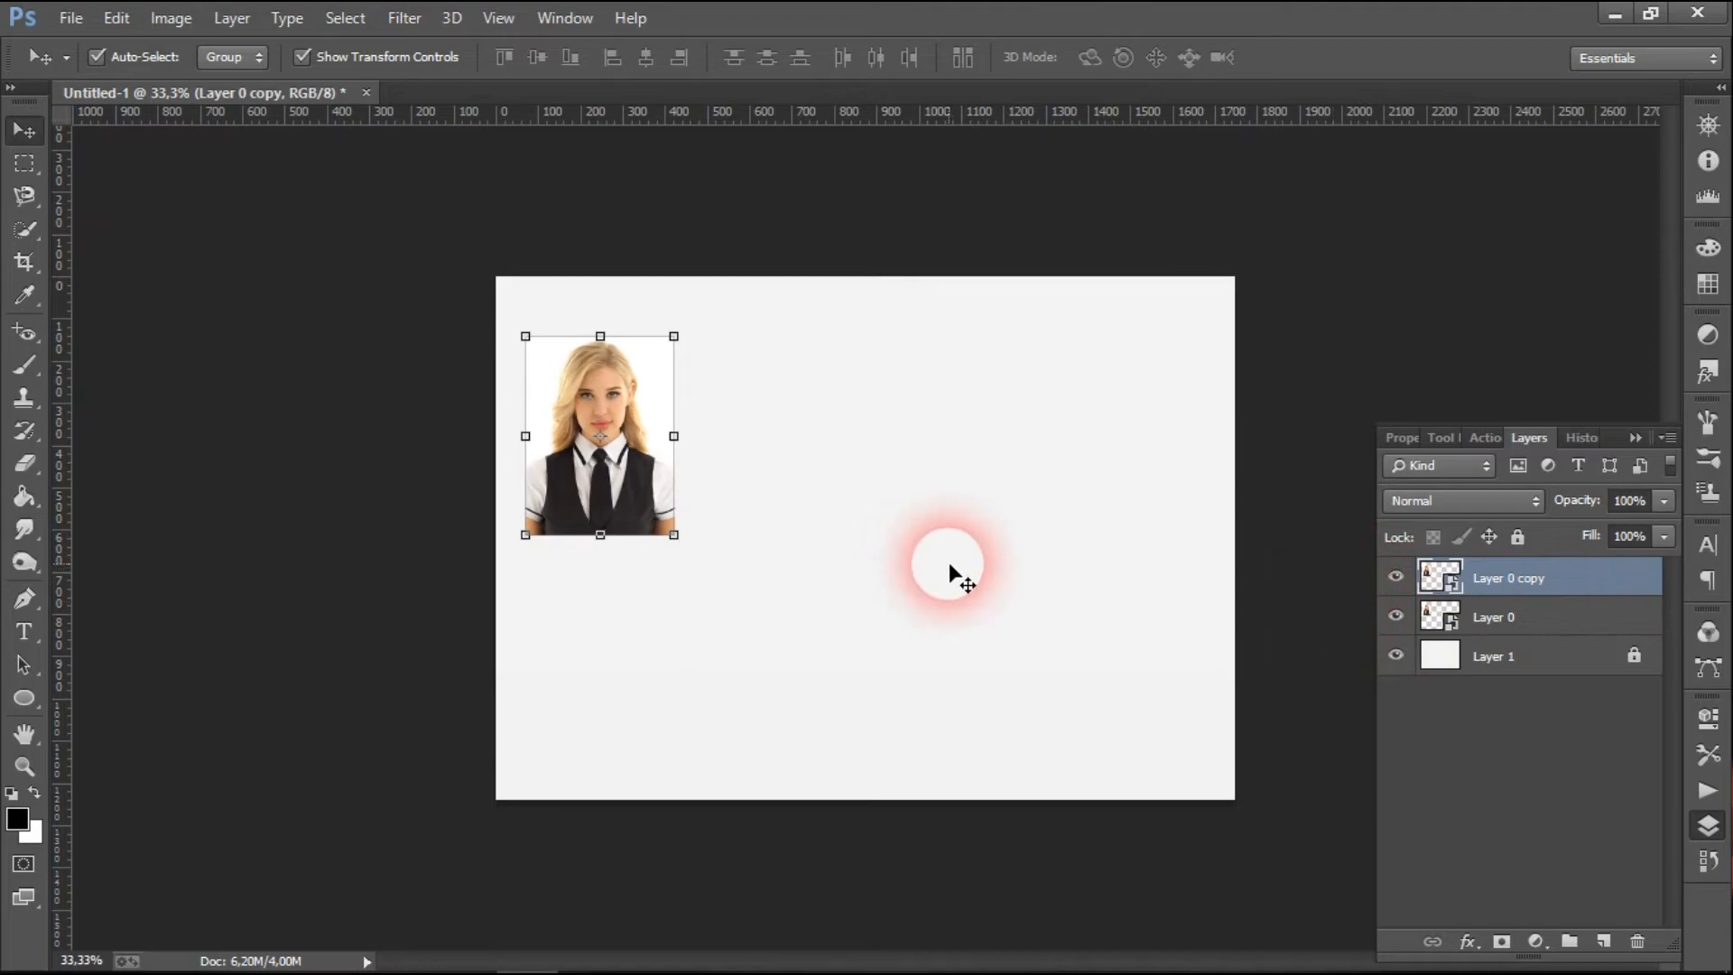
pyautogui.press('shift')
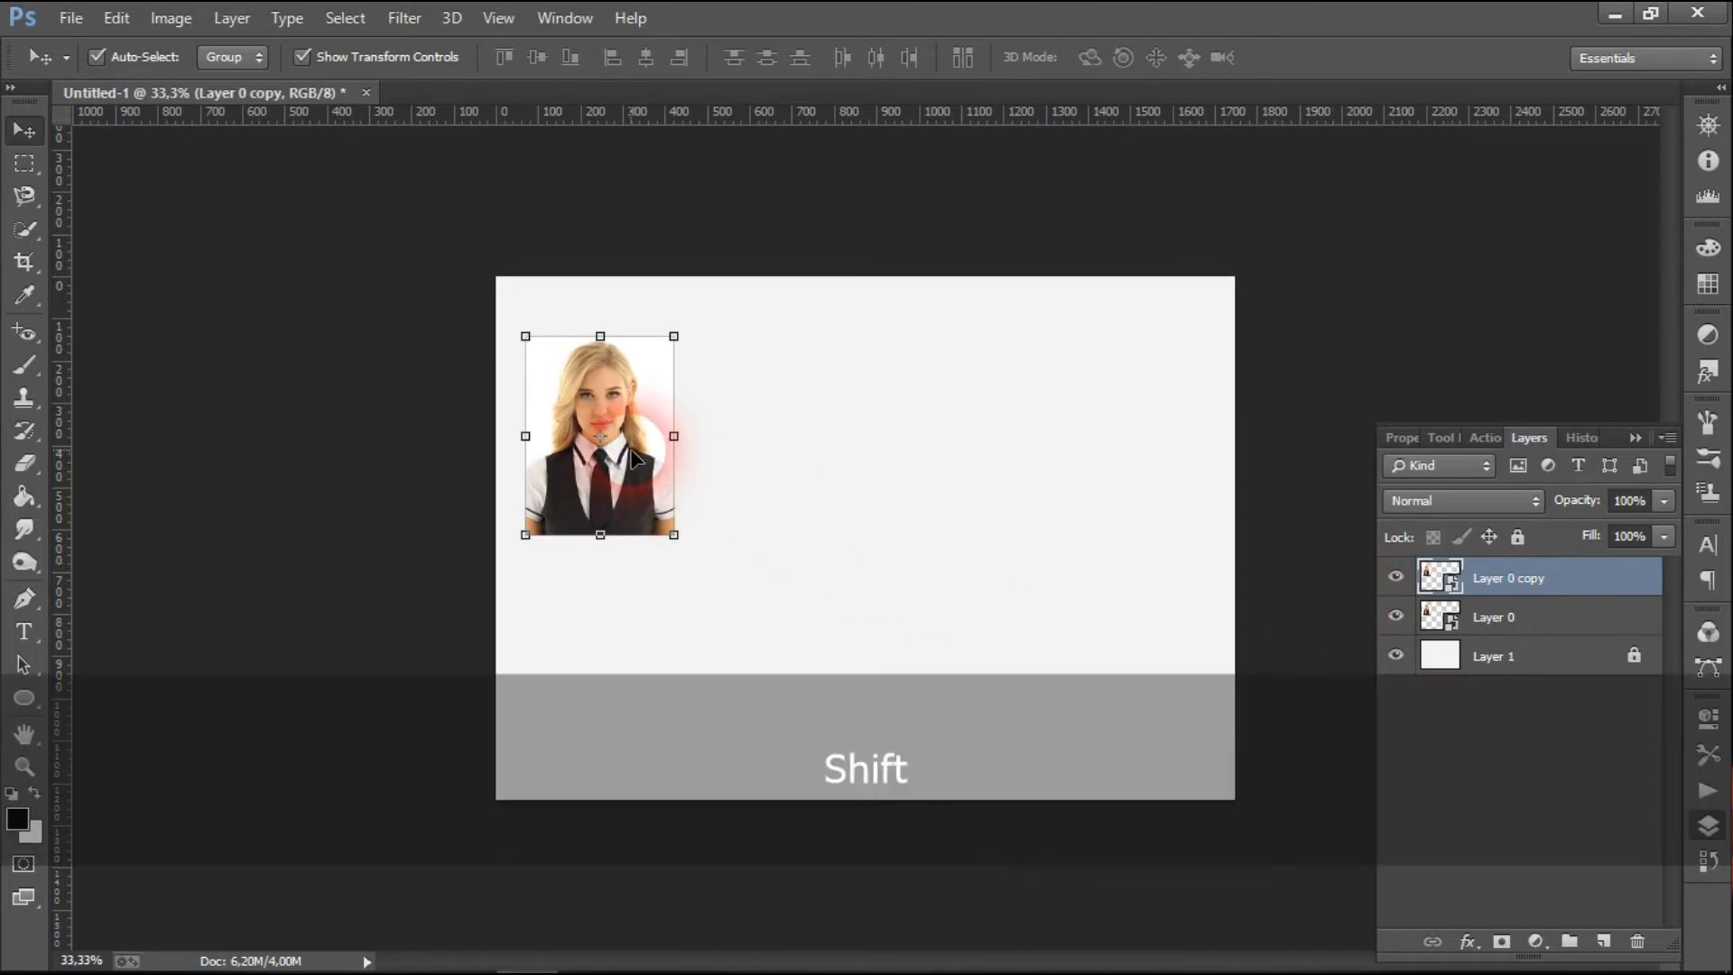
pyautogui.keyDown('shift'); pyautogui.click(631, 456); pyautogui.keyUp('shift')
pyautogui.click(817, 398)
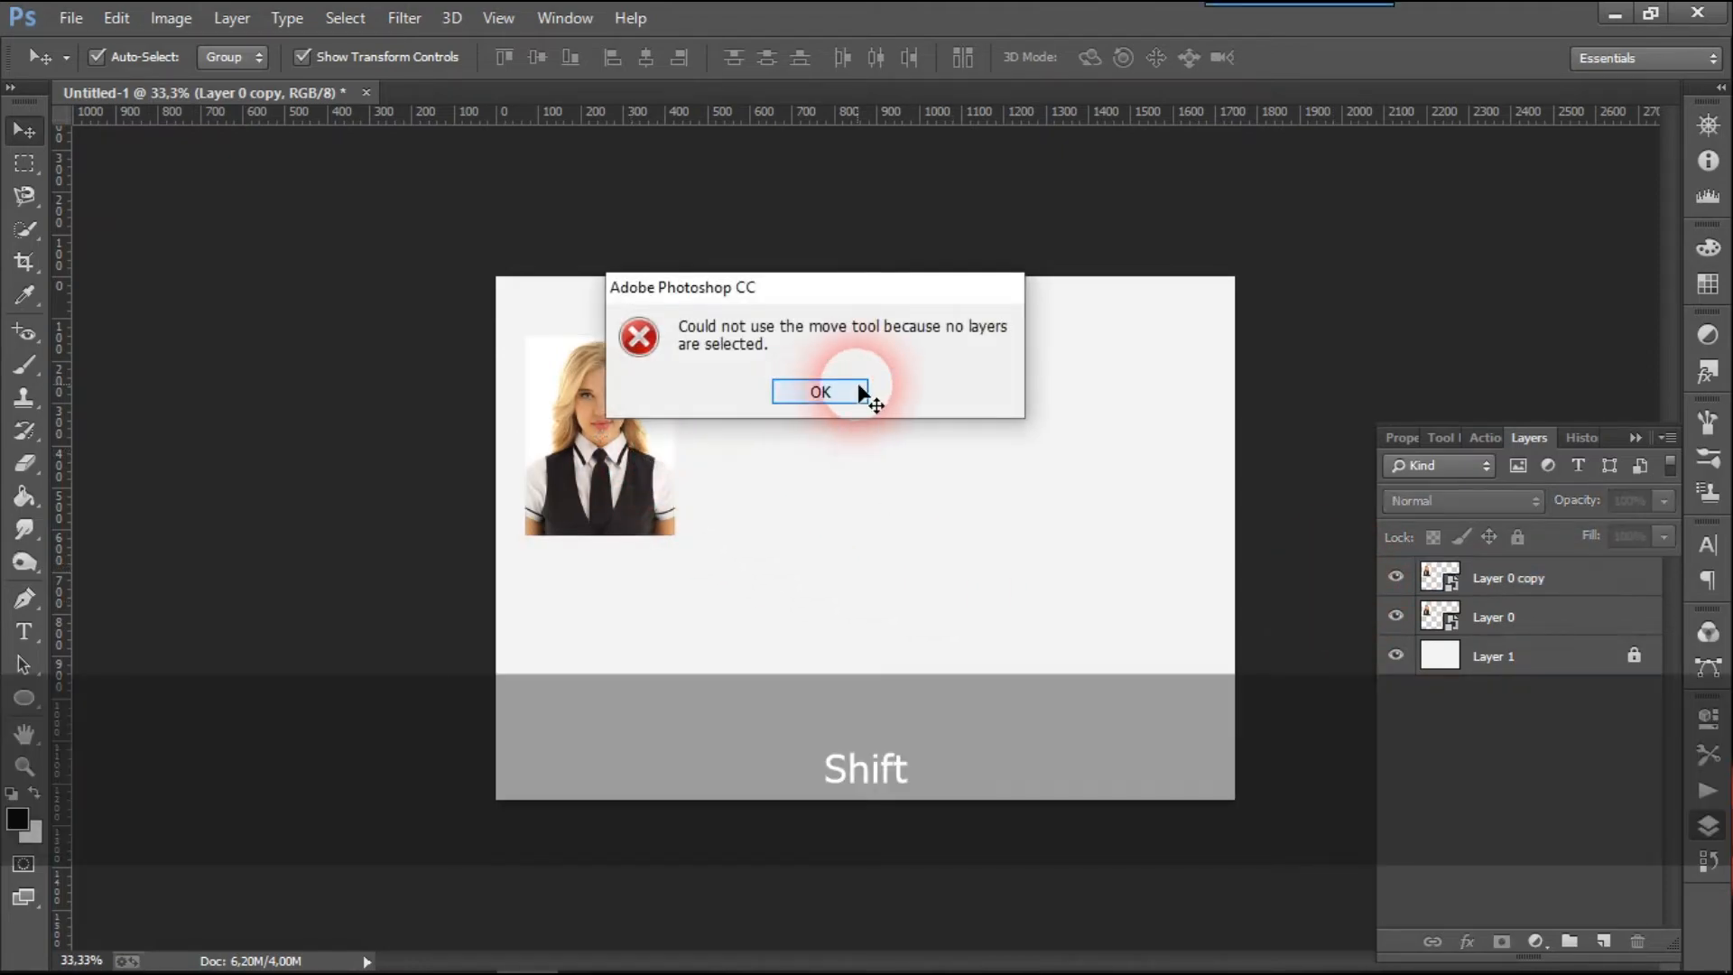
pyautogui.click(1464, 587)
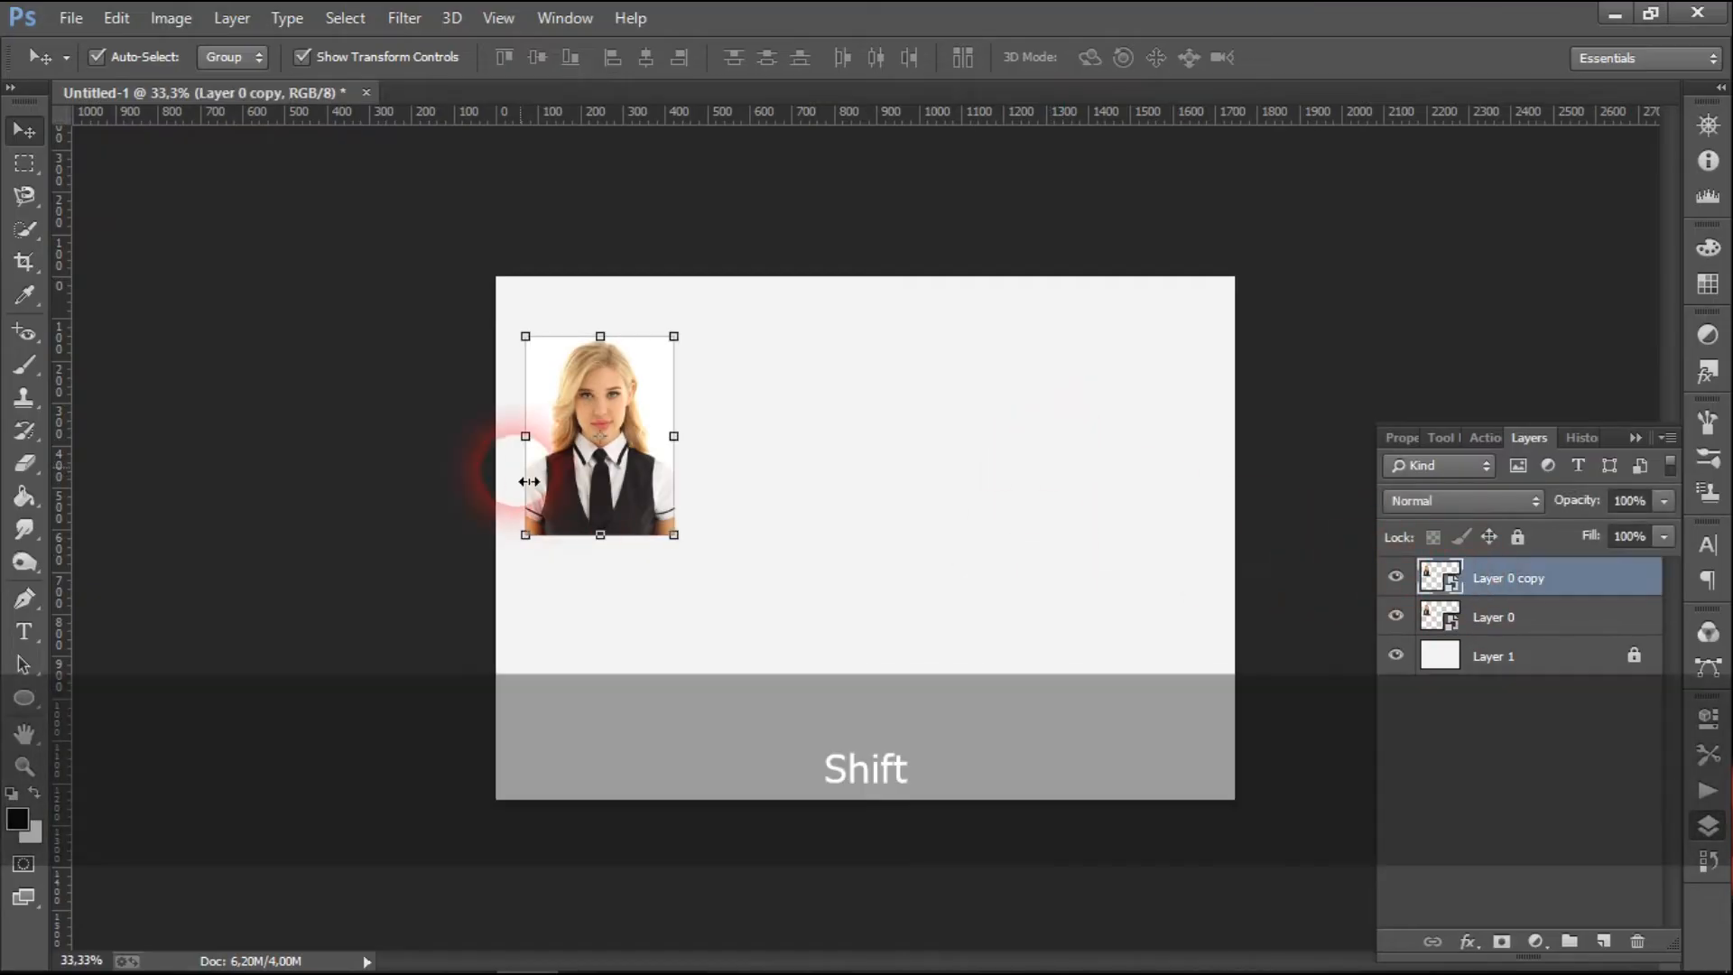
pyautogui.keyDown('shift'); pyautogui.click(608, 464); pyautogui.keyUp('shift')
pyautogui.click(812, 393)
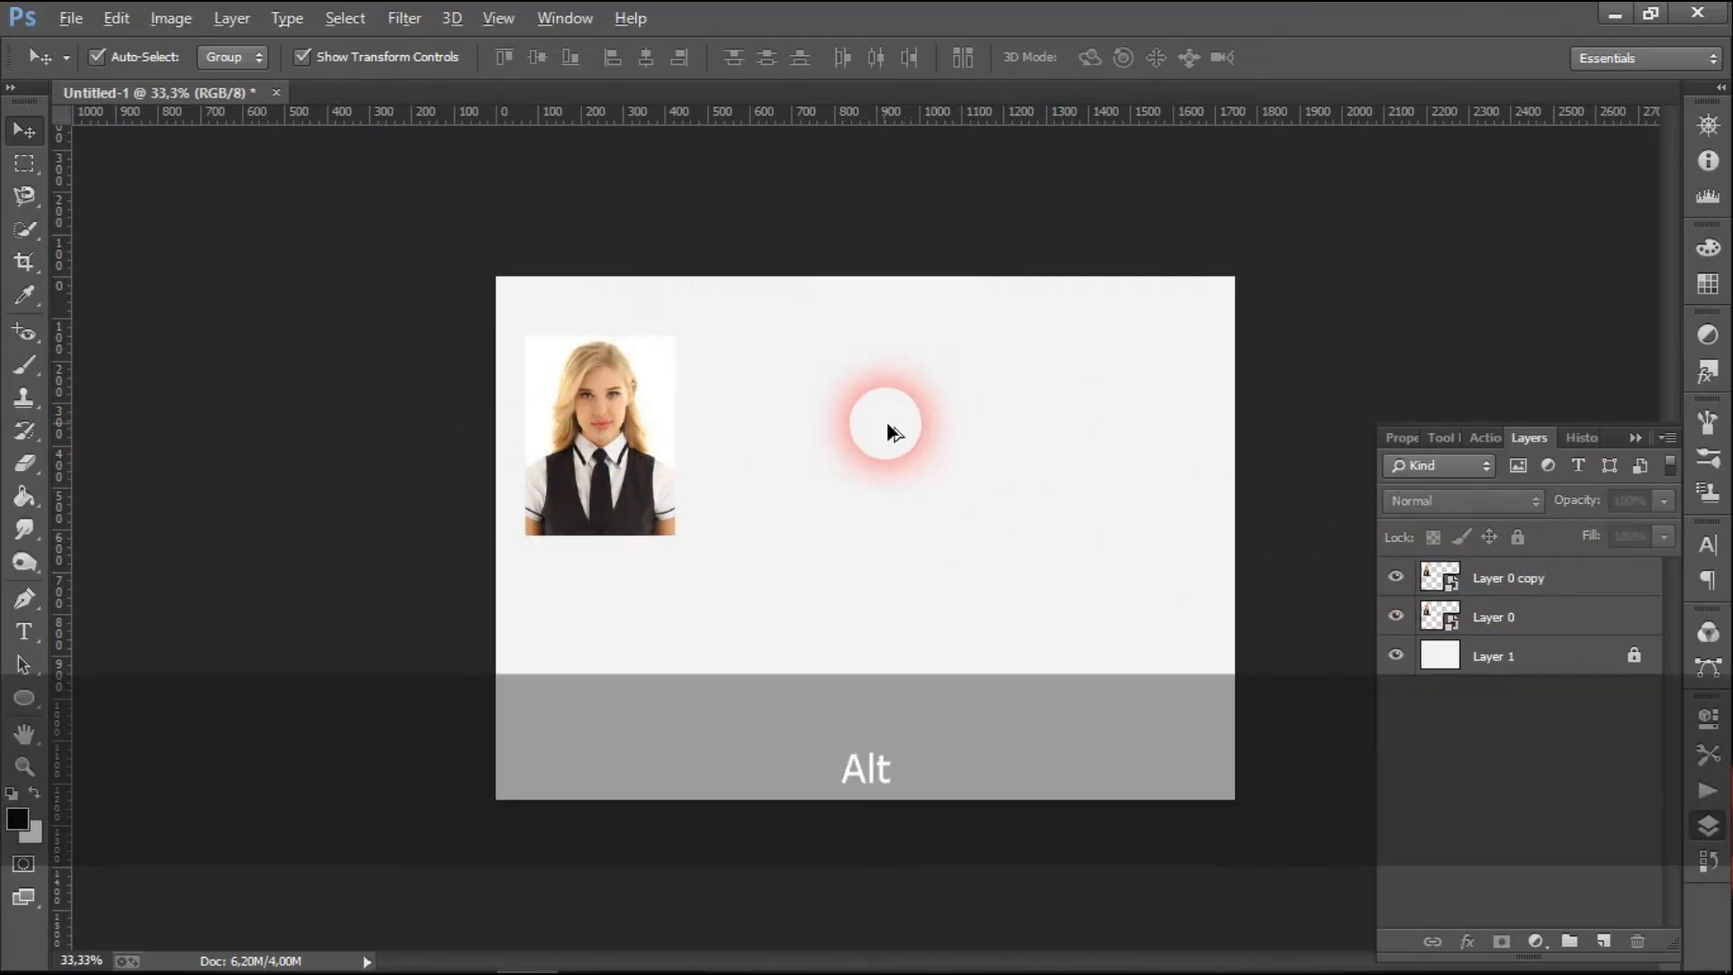
pyautogui.keyDown('shift'); pyautogui.click(654, 424); pyautogui.keyUp('shift')
pyautogui.keyDown('shift'); pyautogui.click(668, 447); pyautogui.keyUp('shift')
pyautogui.click(839, 397)
pyautogui.click(1460, 574)
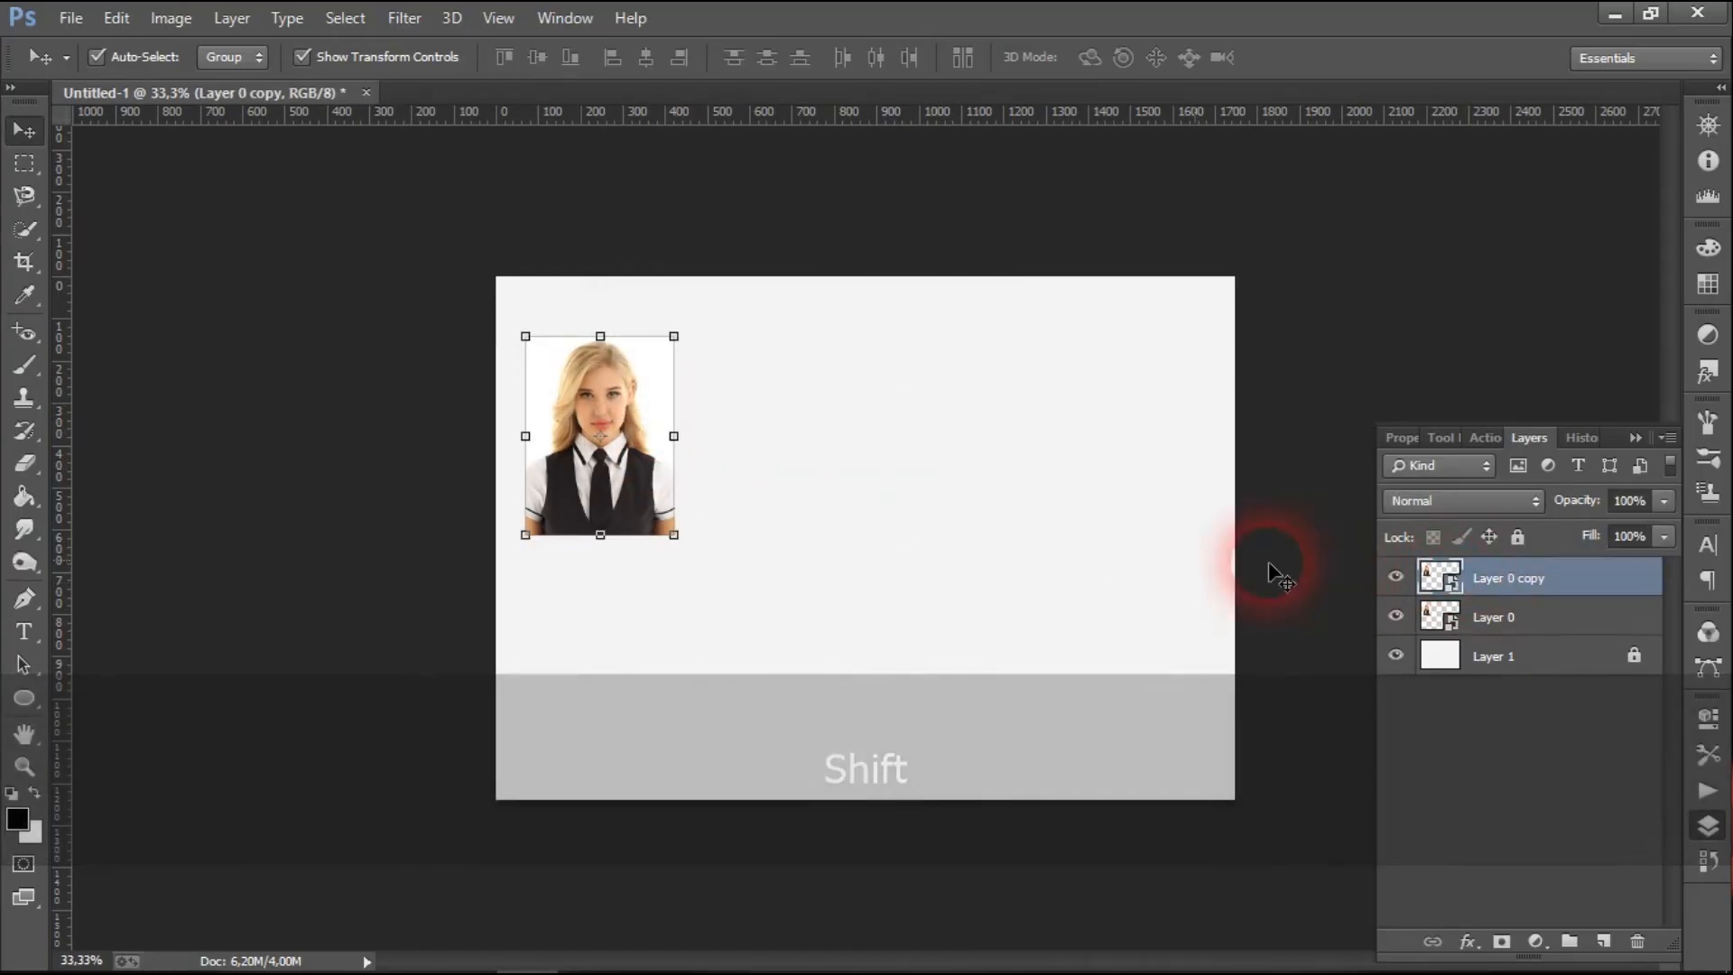
pyautogui.moveTo(599, 446); pyautogui.dragTo(683, 460)
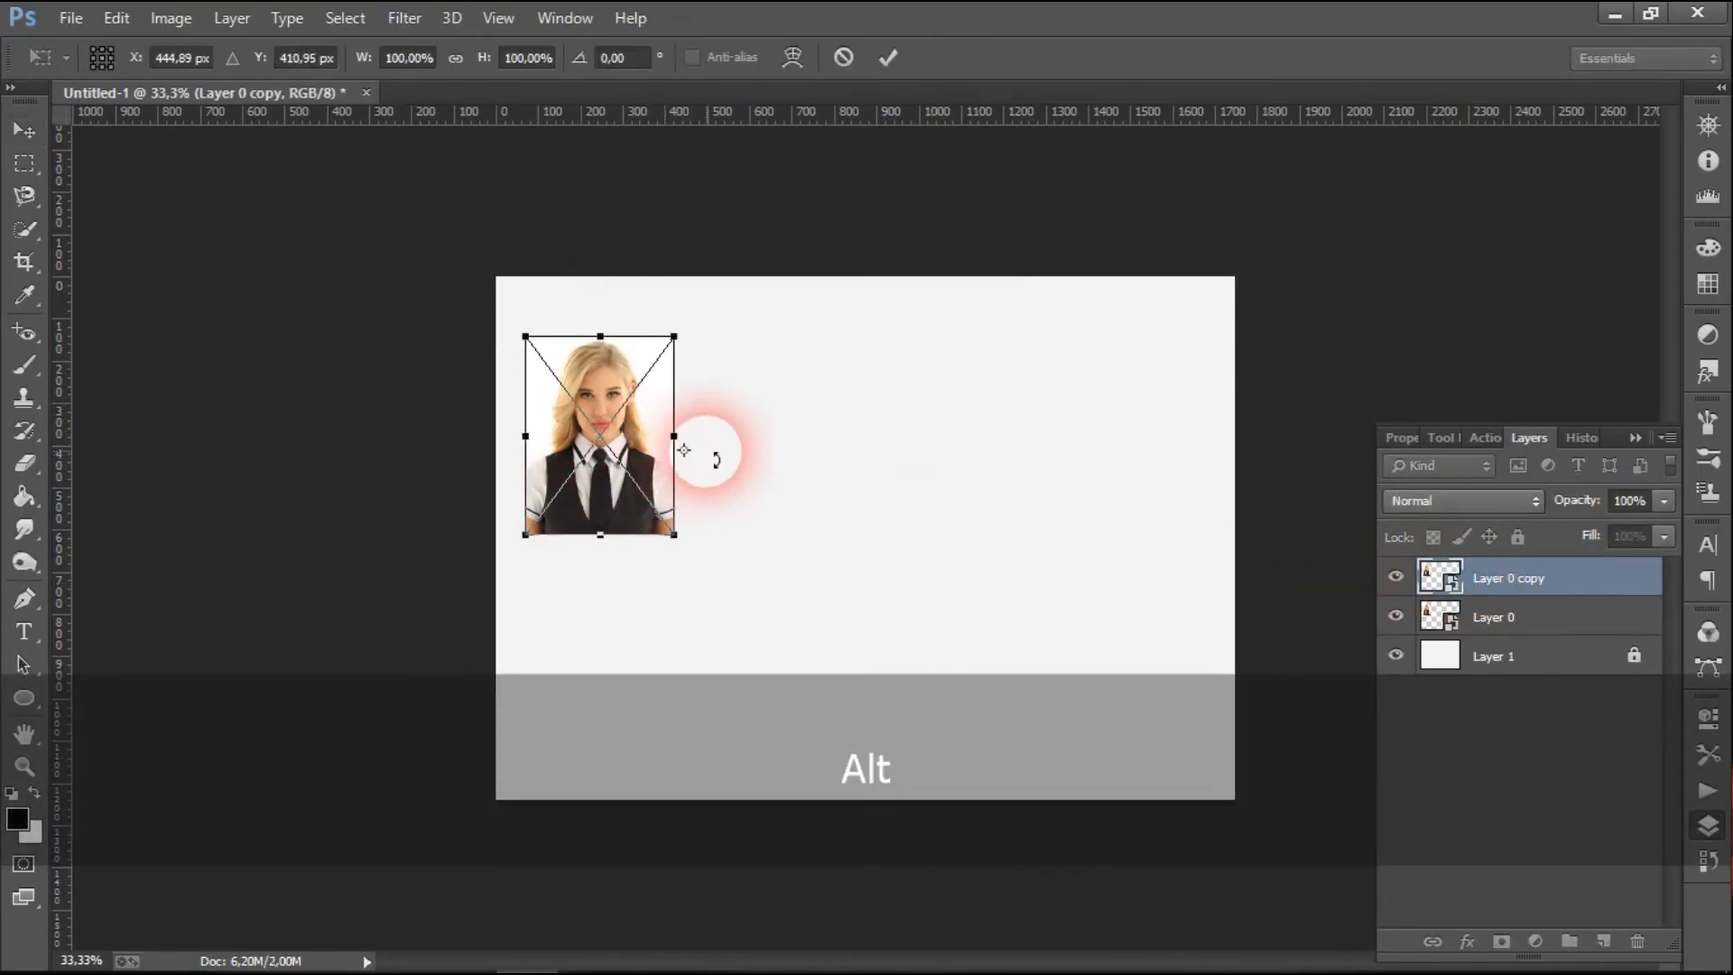
pyautogui.press('Return')
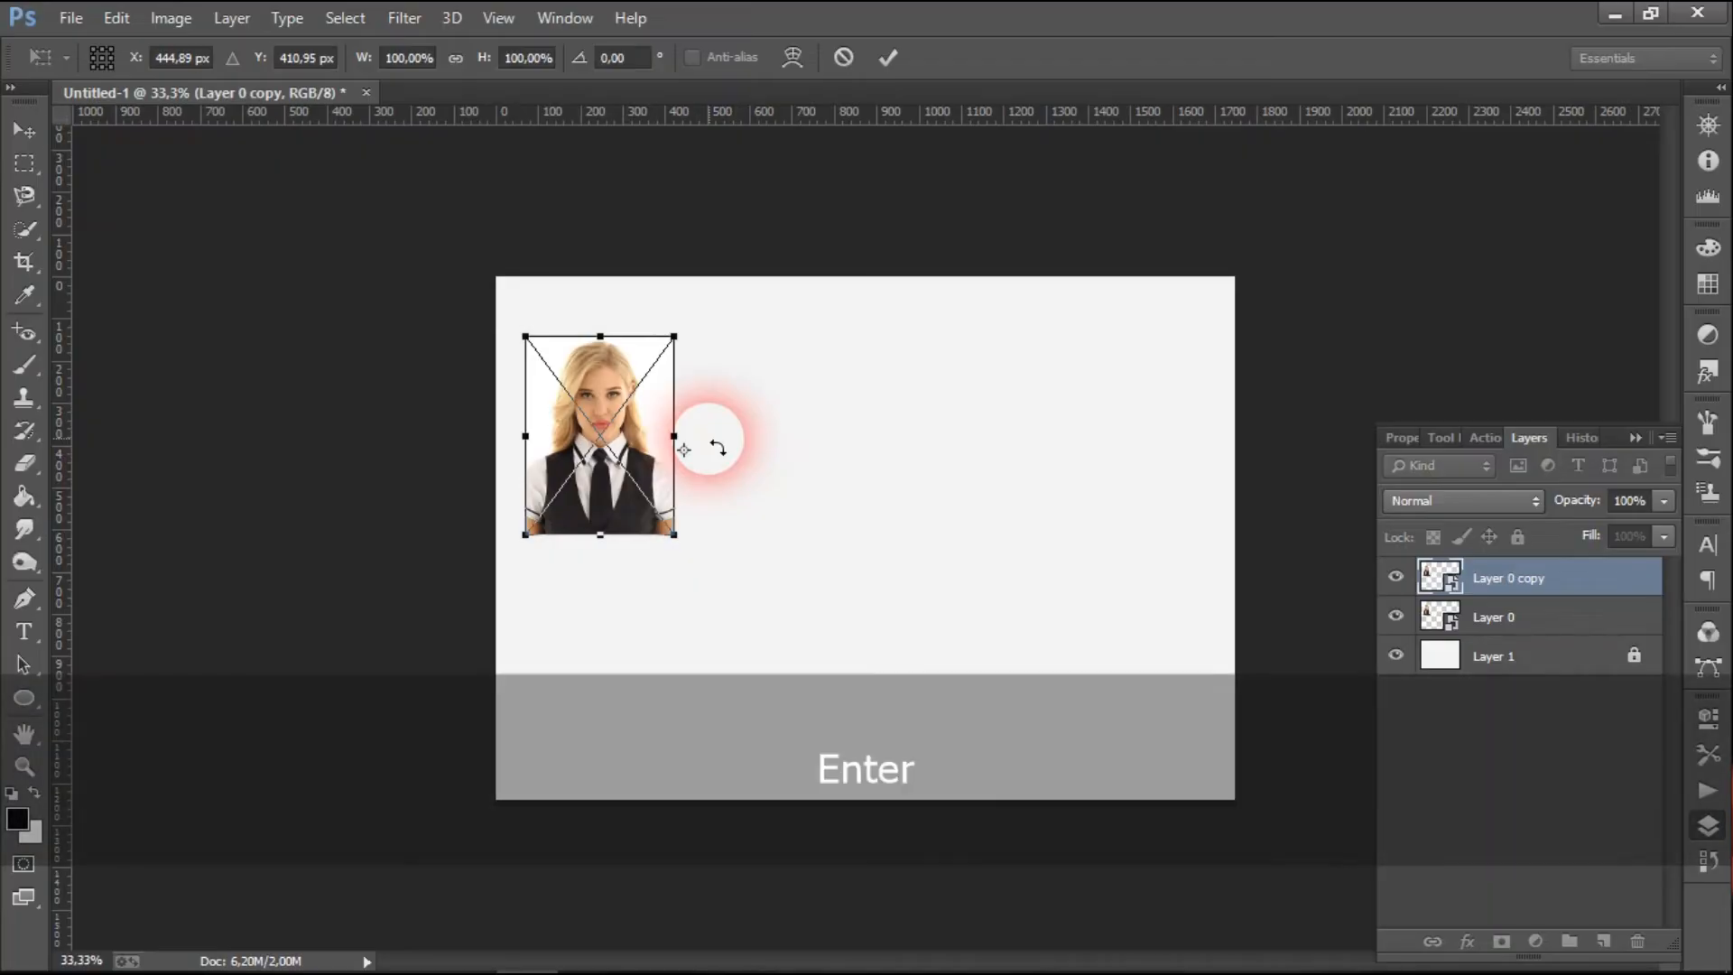
# Step: Turn off the transform controls and place a copy of the portrait about 390 px to the right of the original, level with it
pyautogui.click(327, 58)
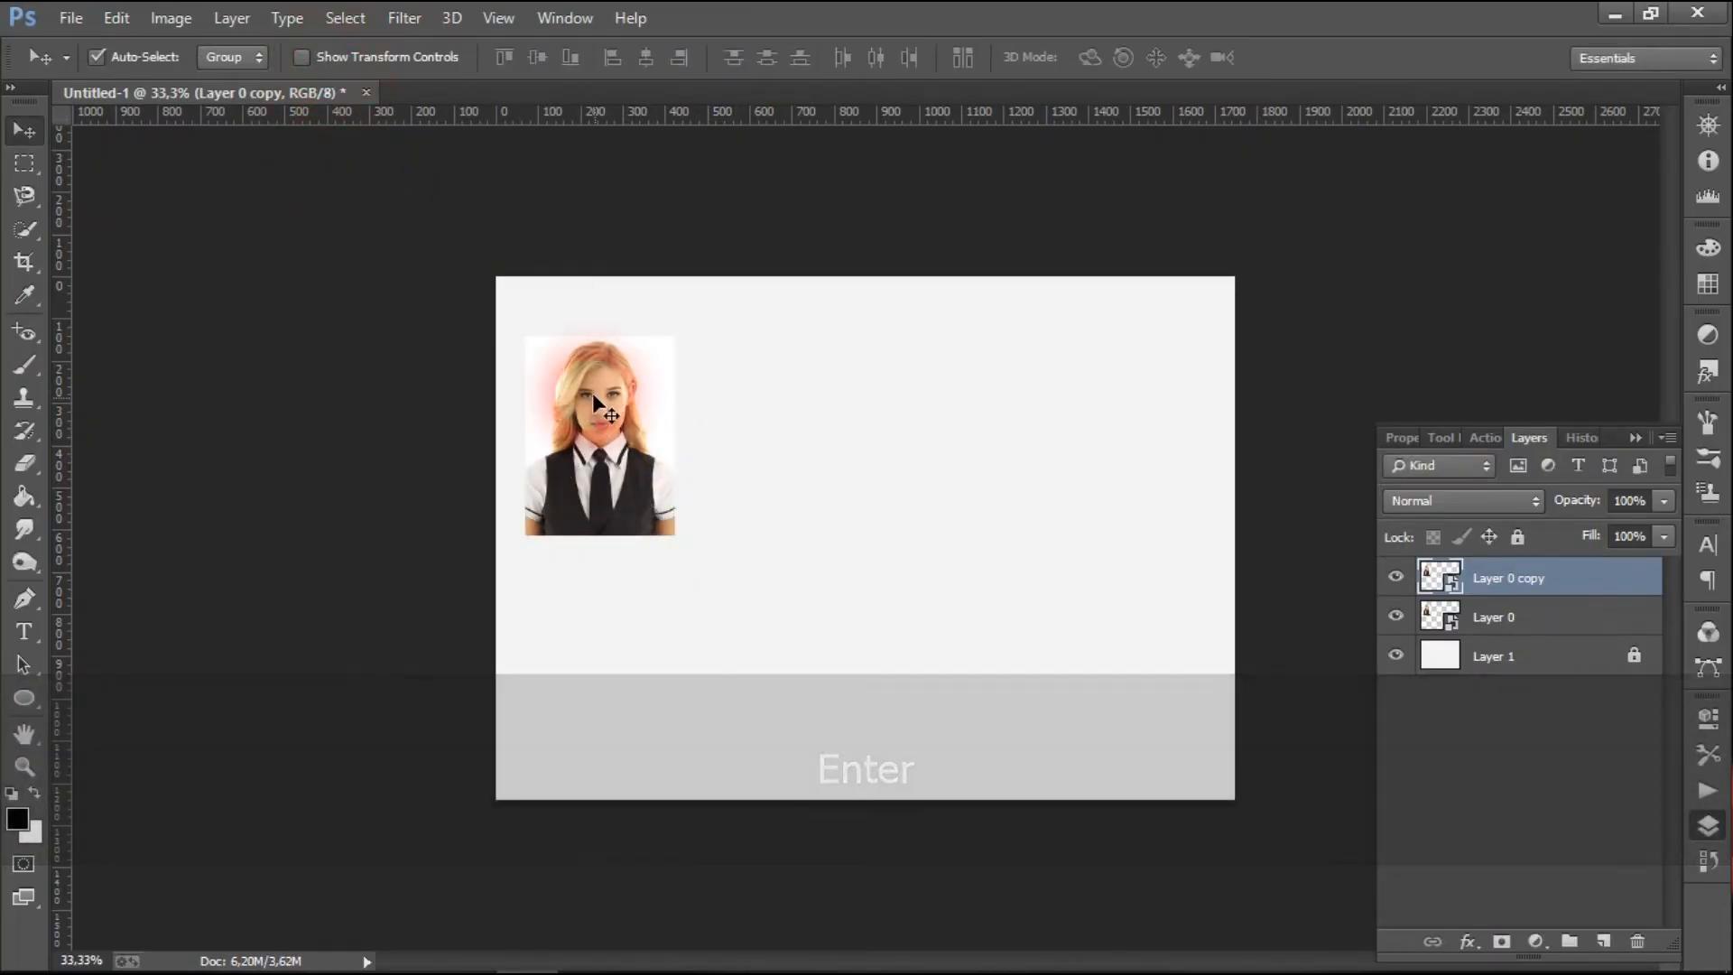
pyautogui.keyDown('shift'); pyautogui.click(595, 426); pyautogui.keyUp('shift')
pyautogui.click(819, 391)
pyautogui.moveTo(625, 433); pyautogui.dragTo(675, 458)
pyautogui.moveTo(585, 421); pyautogui.dragTo(771, 444)
pyautogui.moveTo(760, 447); pyautogui.dragTo(751, 456)
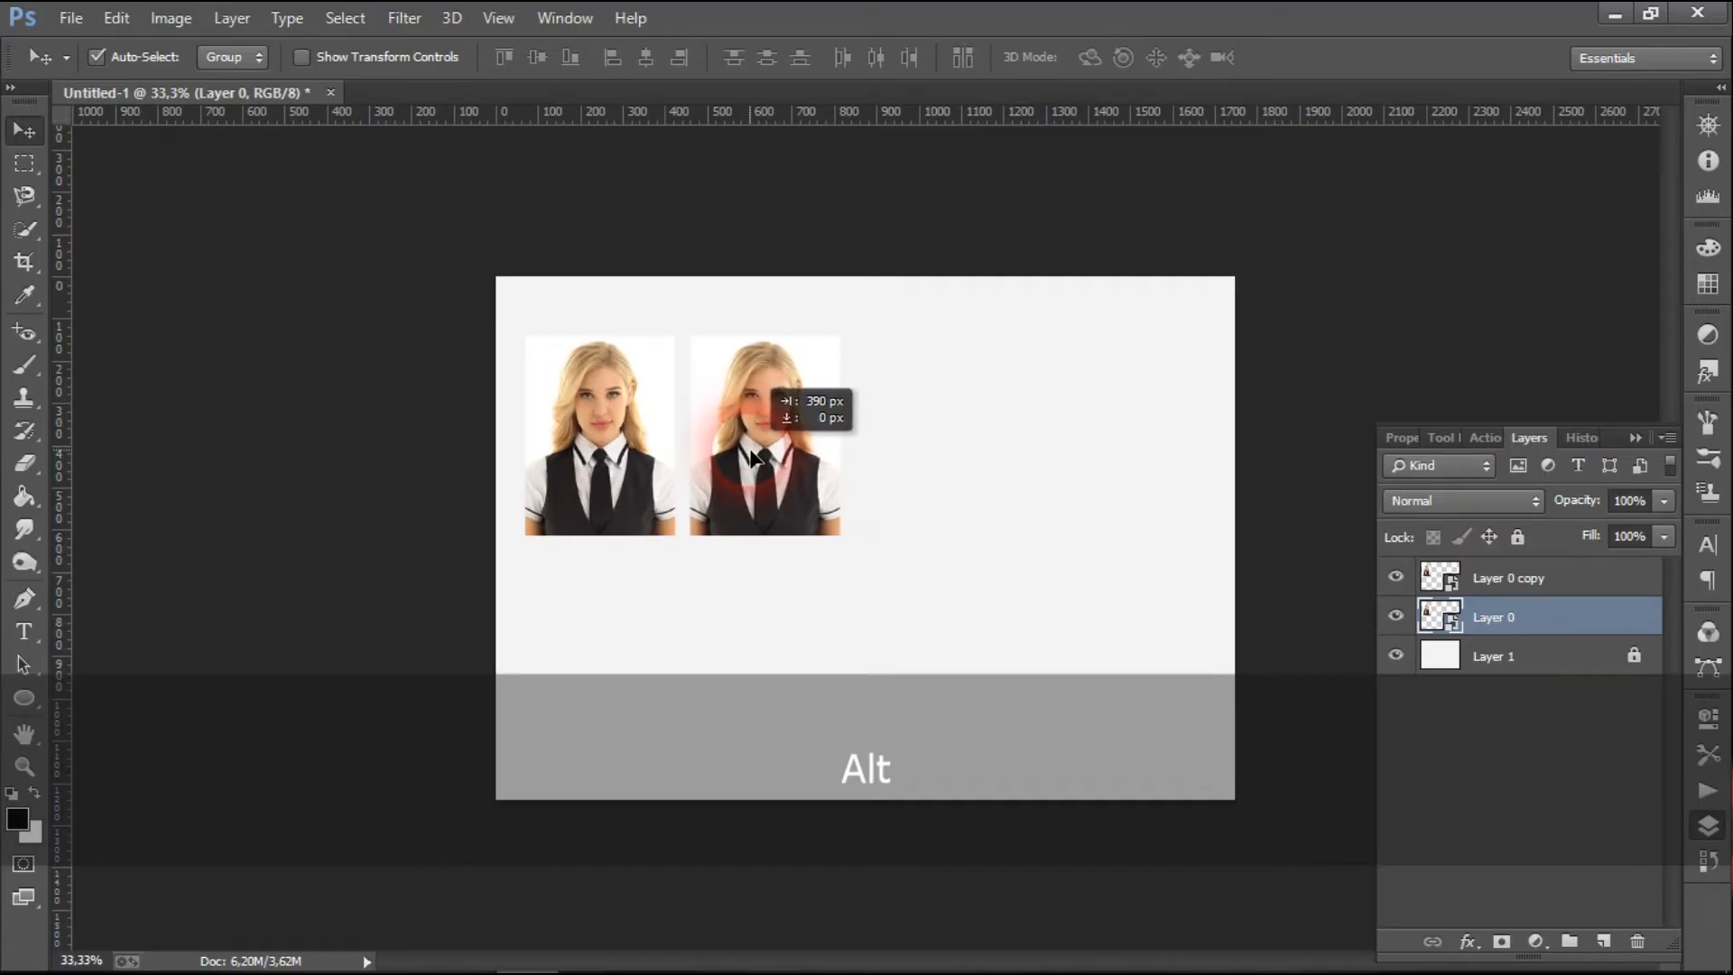
pyautogui.moveTo(752, 456); pyautogui.dragTo(752, 455)
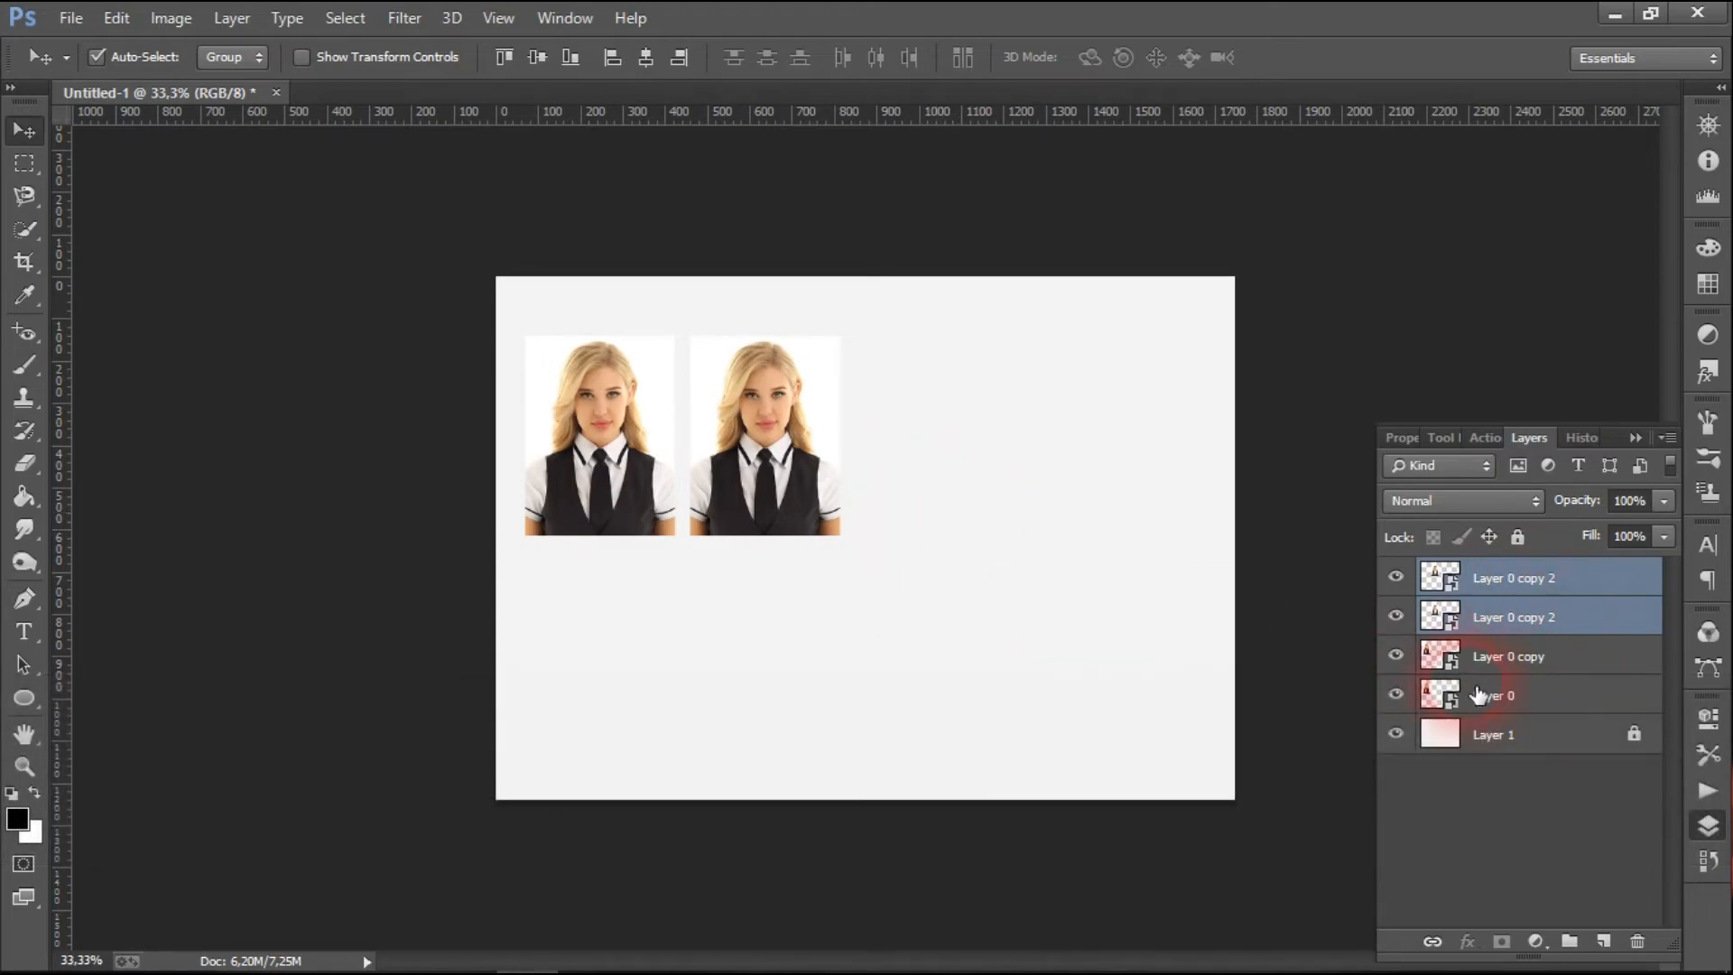
# Step: Duplicate both portraits together and move the copies horizontally to form an evenly spaced row of four
pyautogui.moveTo(1017, 318); pyautogui.dragTo(508, 578)
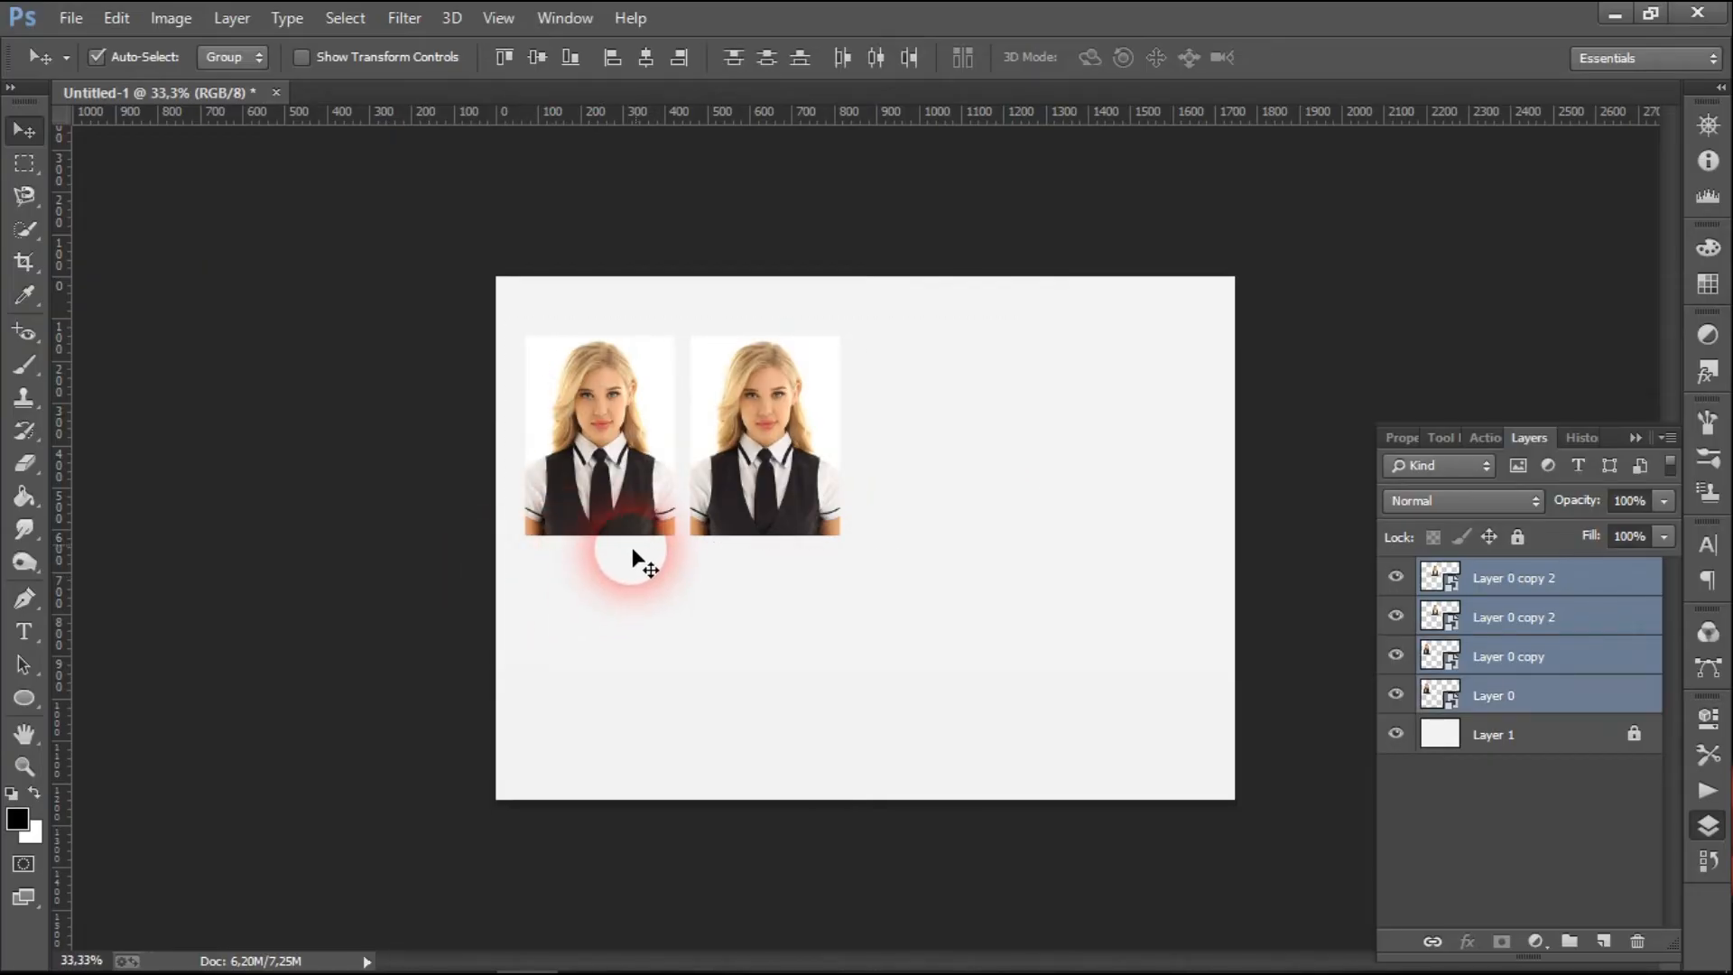
pyautogui.keyDown('shift'); pyautogui.click(643, 489); pyautogui.keyUp('shift')
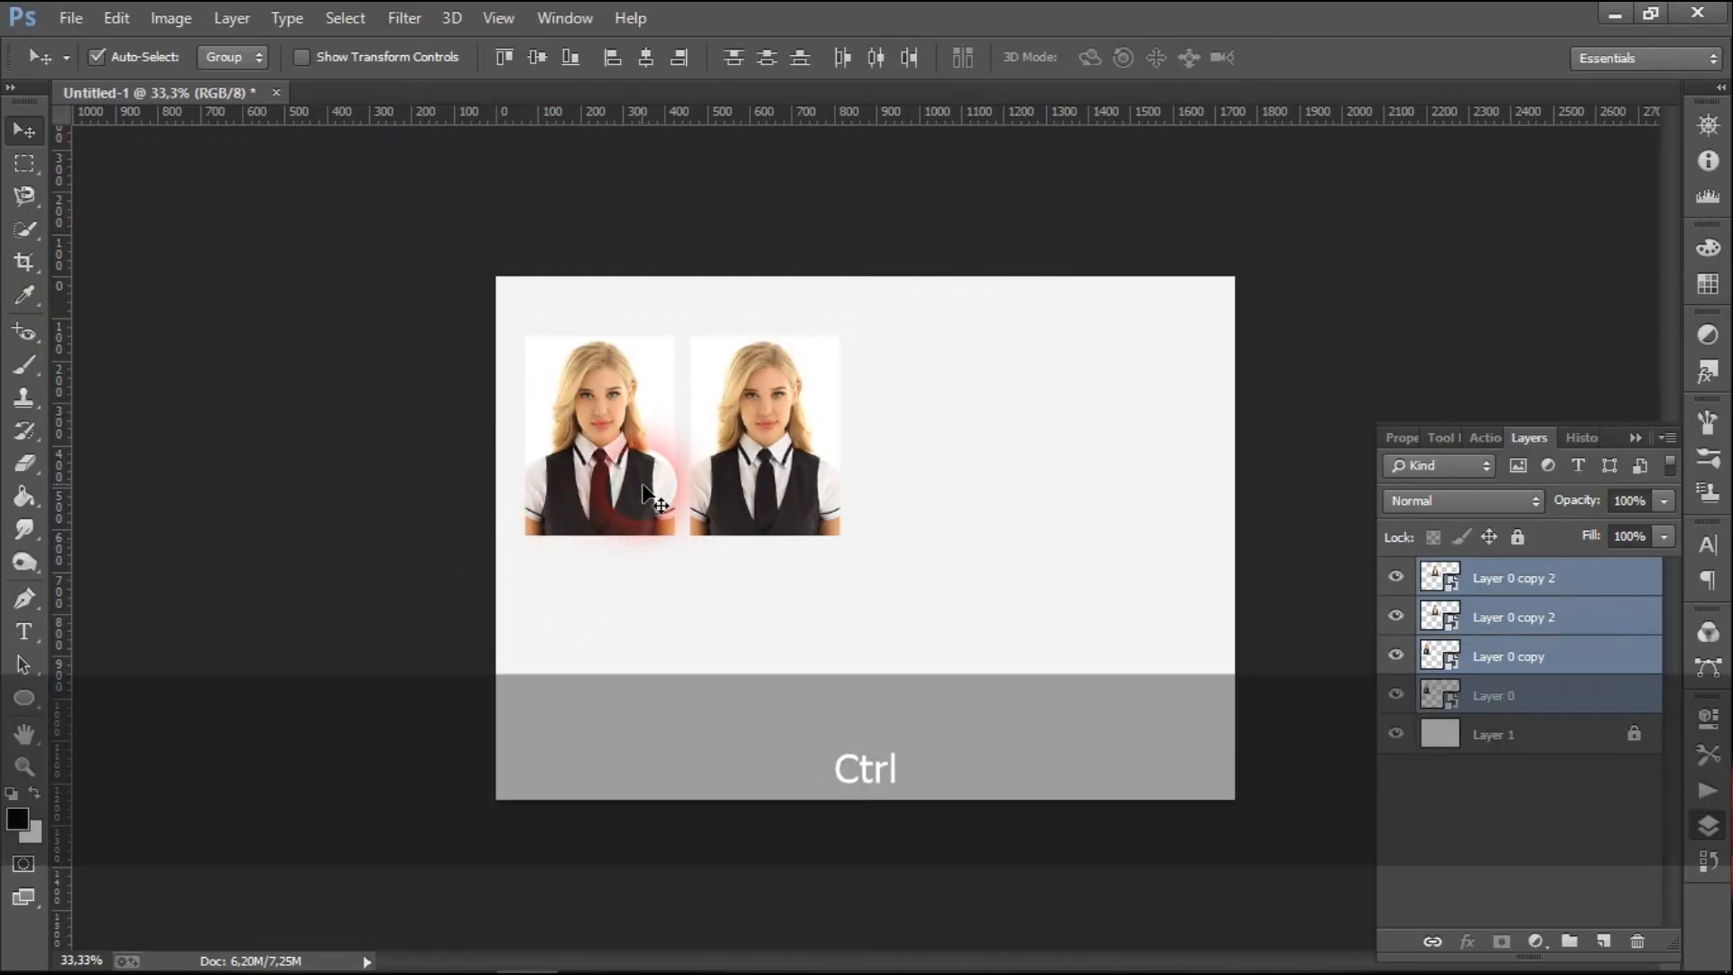
pyautogui.hotkey('ctrl', 'j')
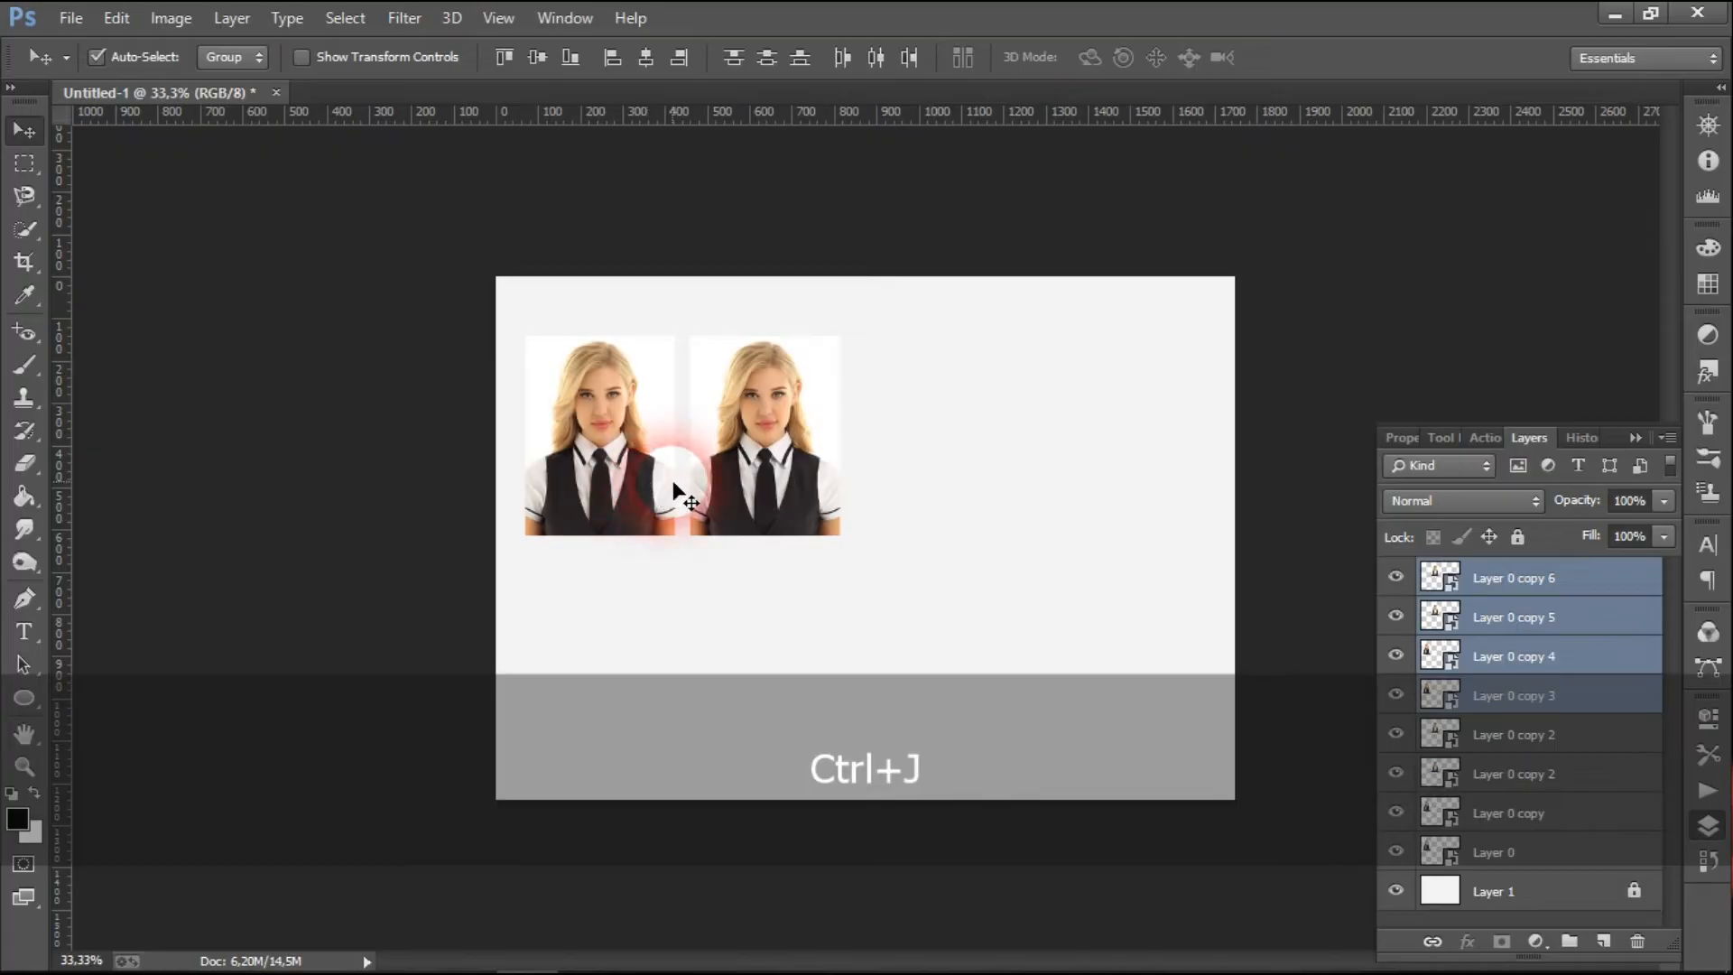
pyautogui.moveTo(641, 468); pyautogui.dragTo(947, 492)
pyautogui.moveTo(511, 316); pyautogui.dragTo(889, 619)
pyautogui.moveTo(791, 508)
pyautogui.mouseDown()
pyautogui.moveTo(789, 552)
pyautogui.moveTo(788, 517)
pyautogui.mouseUp()
pyautogui.hotkey('ctrl', 'z')
pyautogui.click(557, 356)
# Step: Duplicate the whole row of four portraits and place the copies about 503 px straight below as a second row
pyautogui.moveTo(511, 319); pyautogui.dragTo(1188, 586)
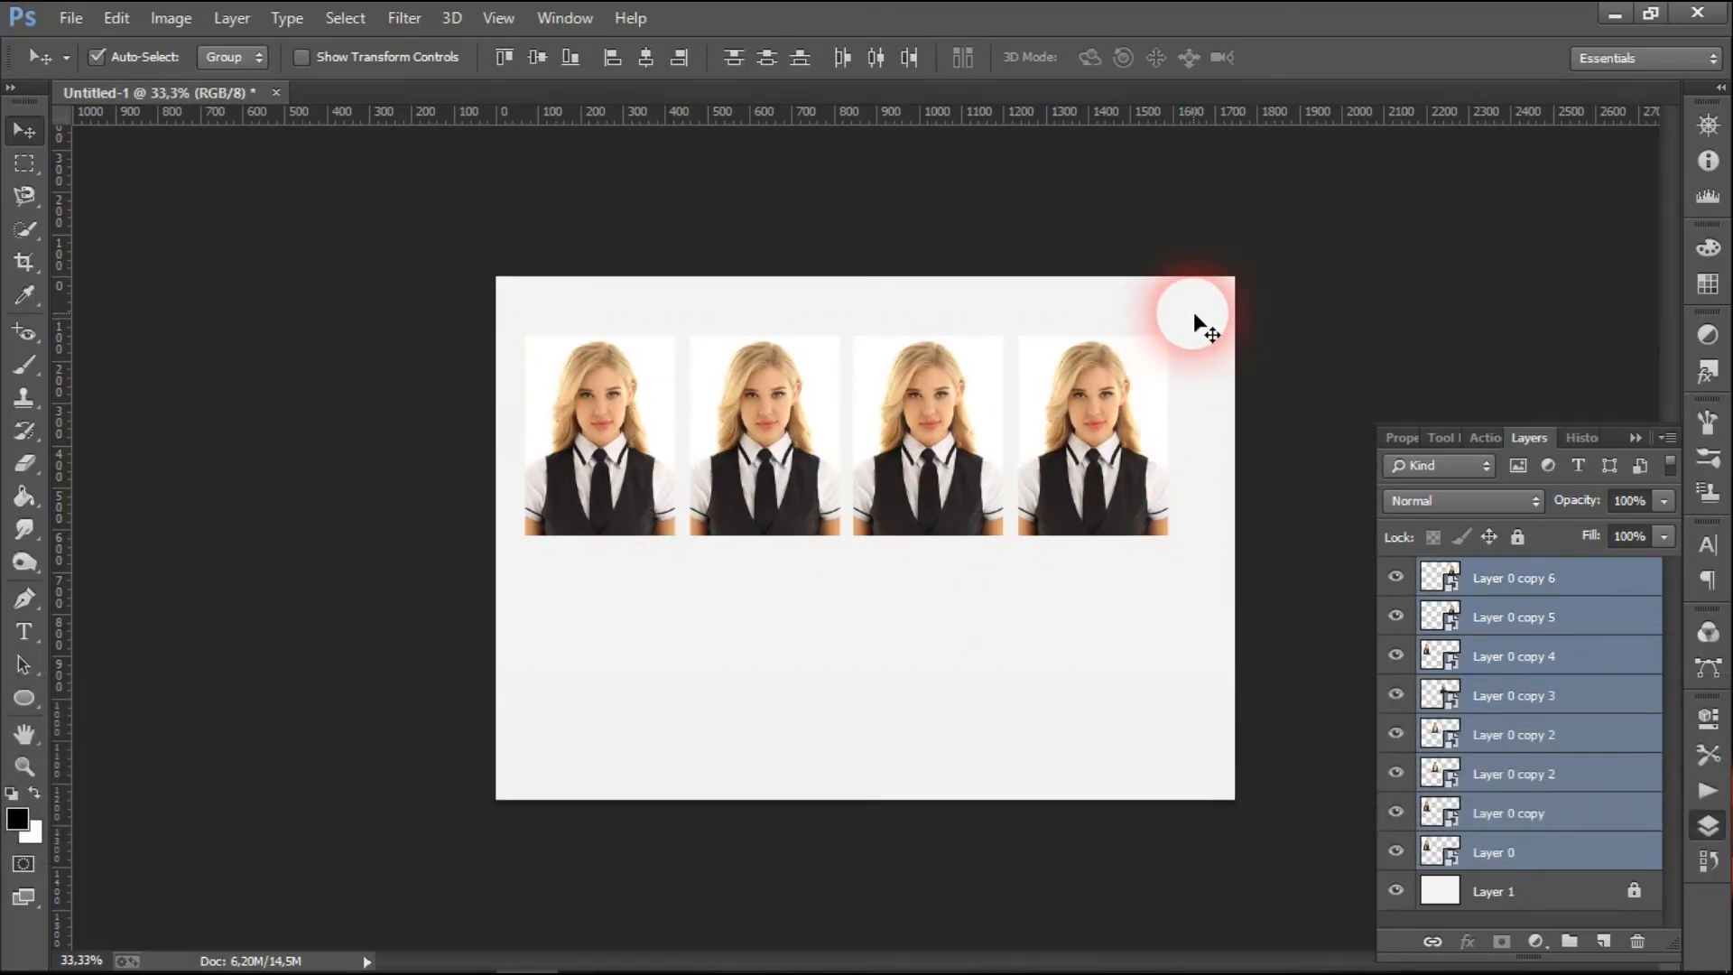
pyautogui.press('ctrl')
pyautogui.hotkey('ctrl', 'j')
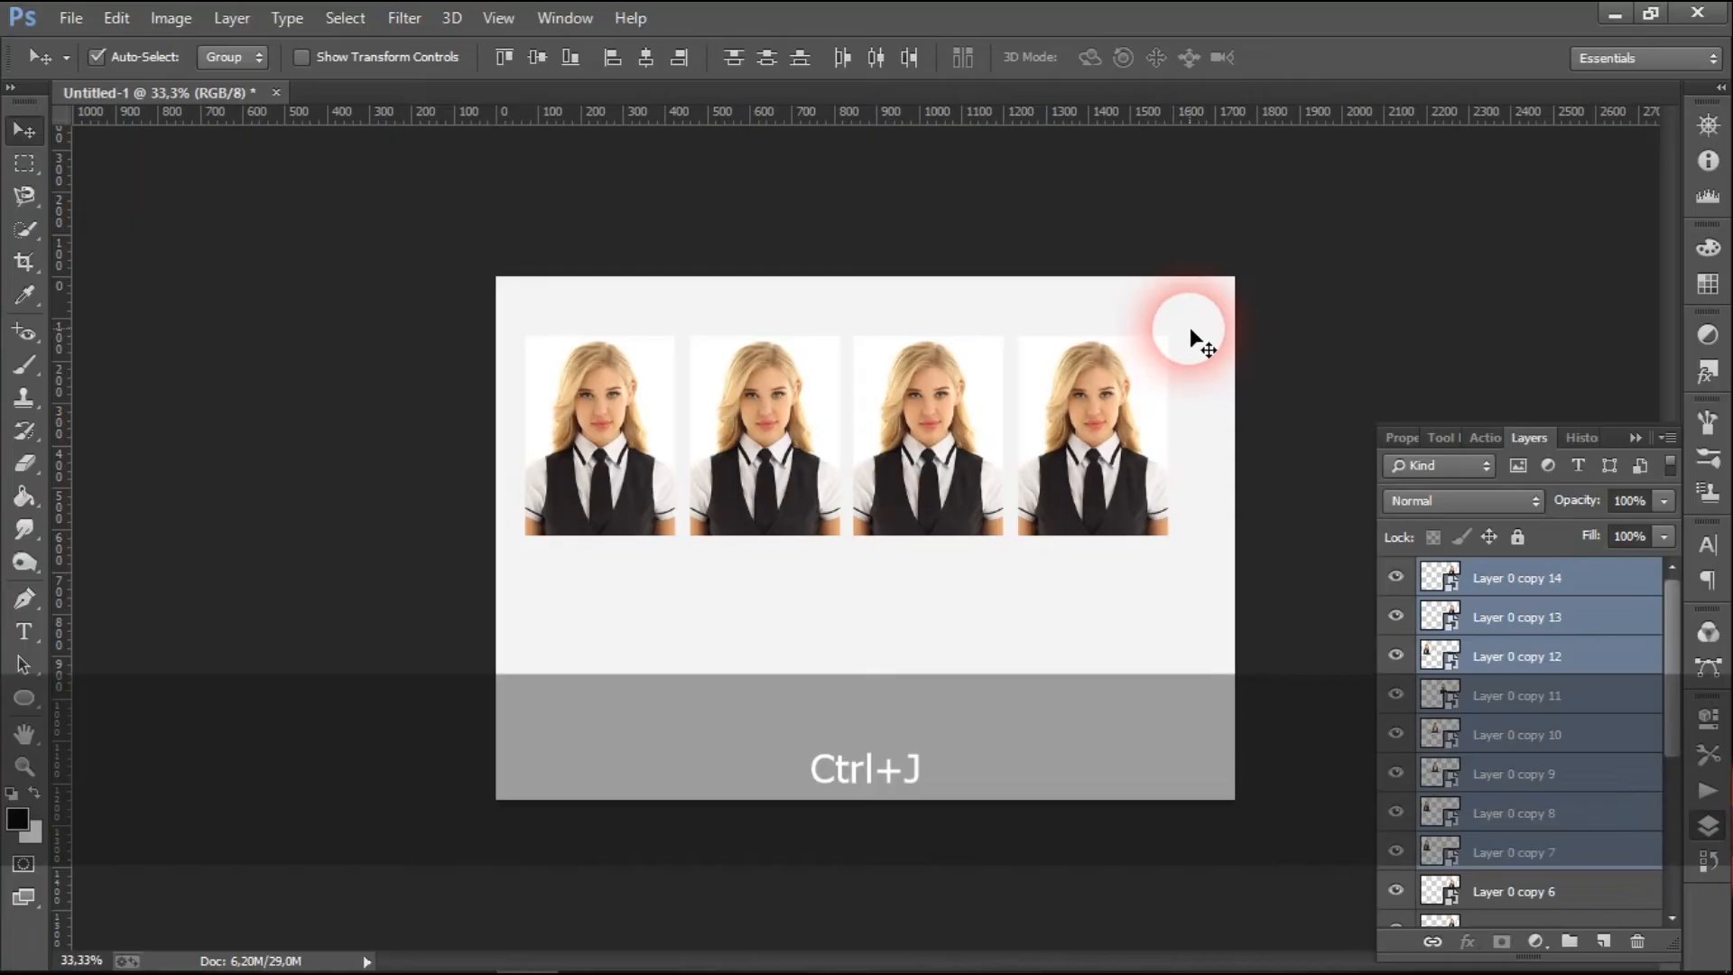
pyautogui.moveTo(1189, 326); pyautogui.dragTo(554, 557)
pyautogui.press('shift')
pyautogui.moveTo(666, 473); pyautogui.dragTo(651, 679)
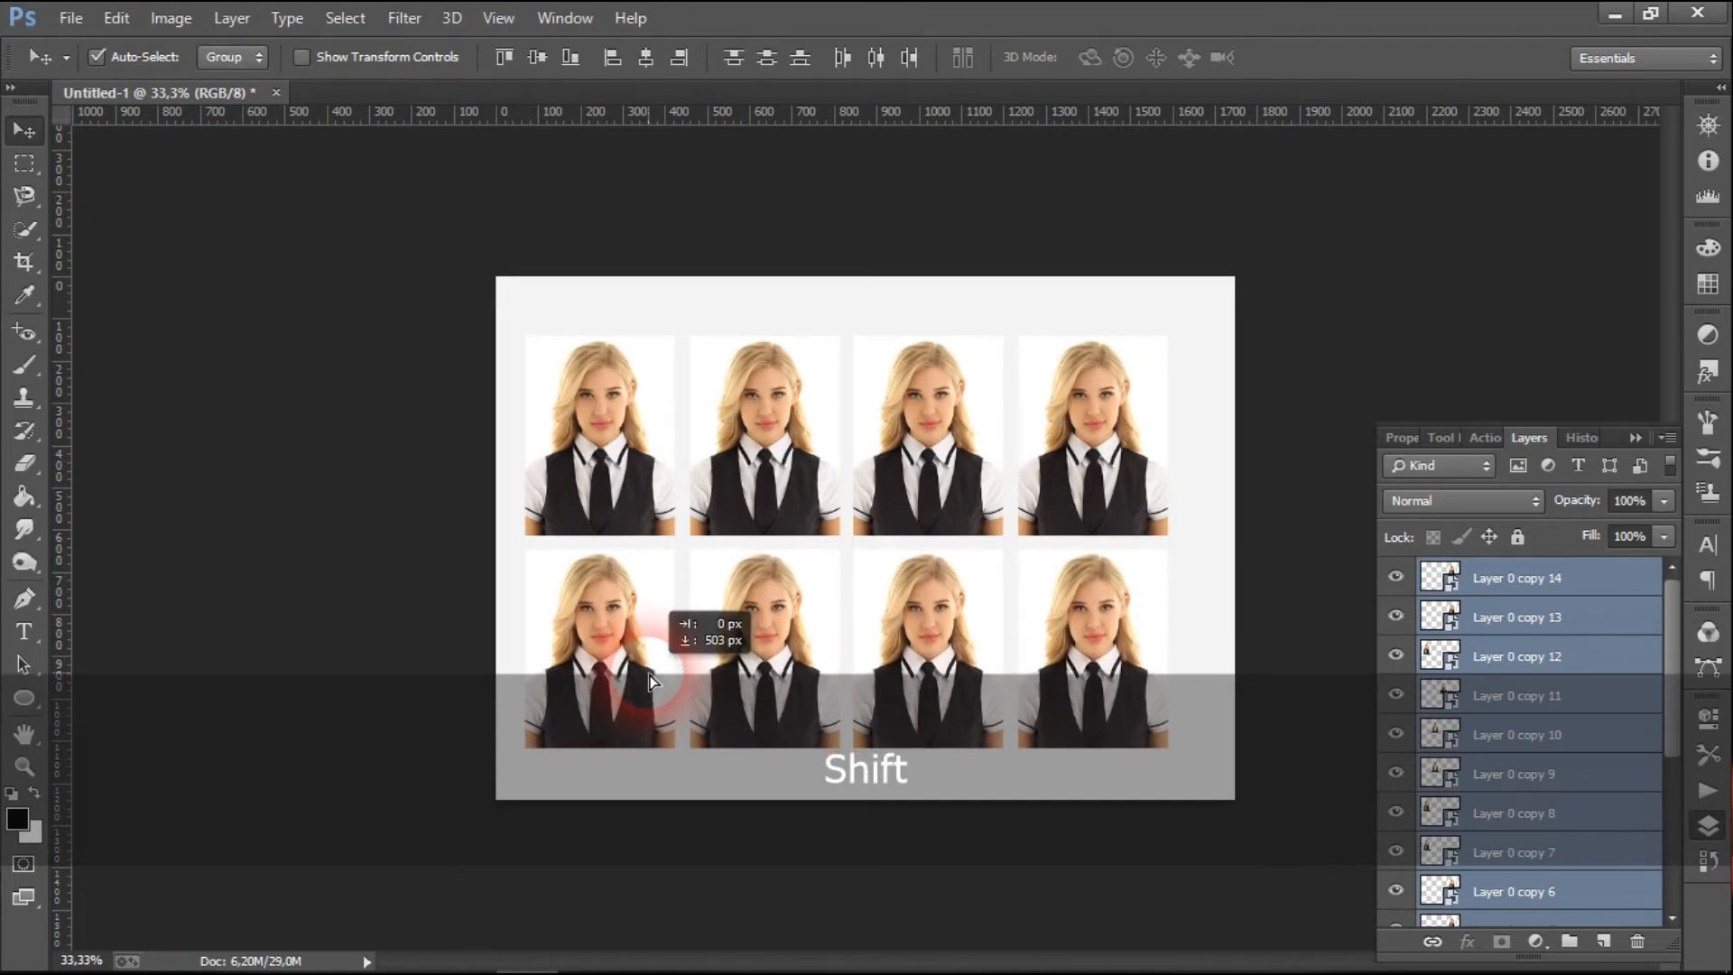
pyautogui.moveTo(652, 682); pyautogui.dragTo(640, 679)
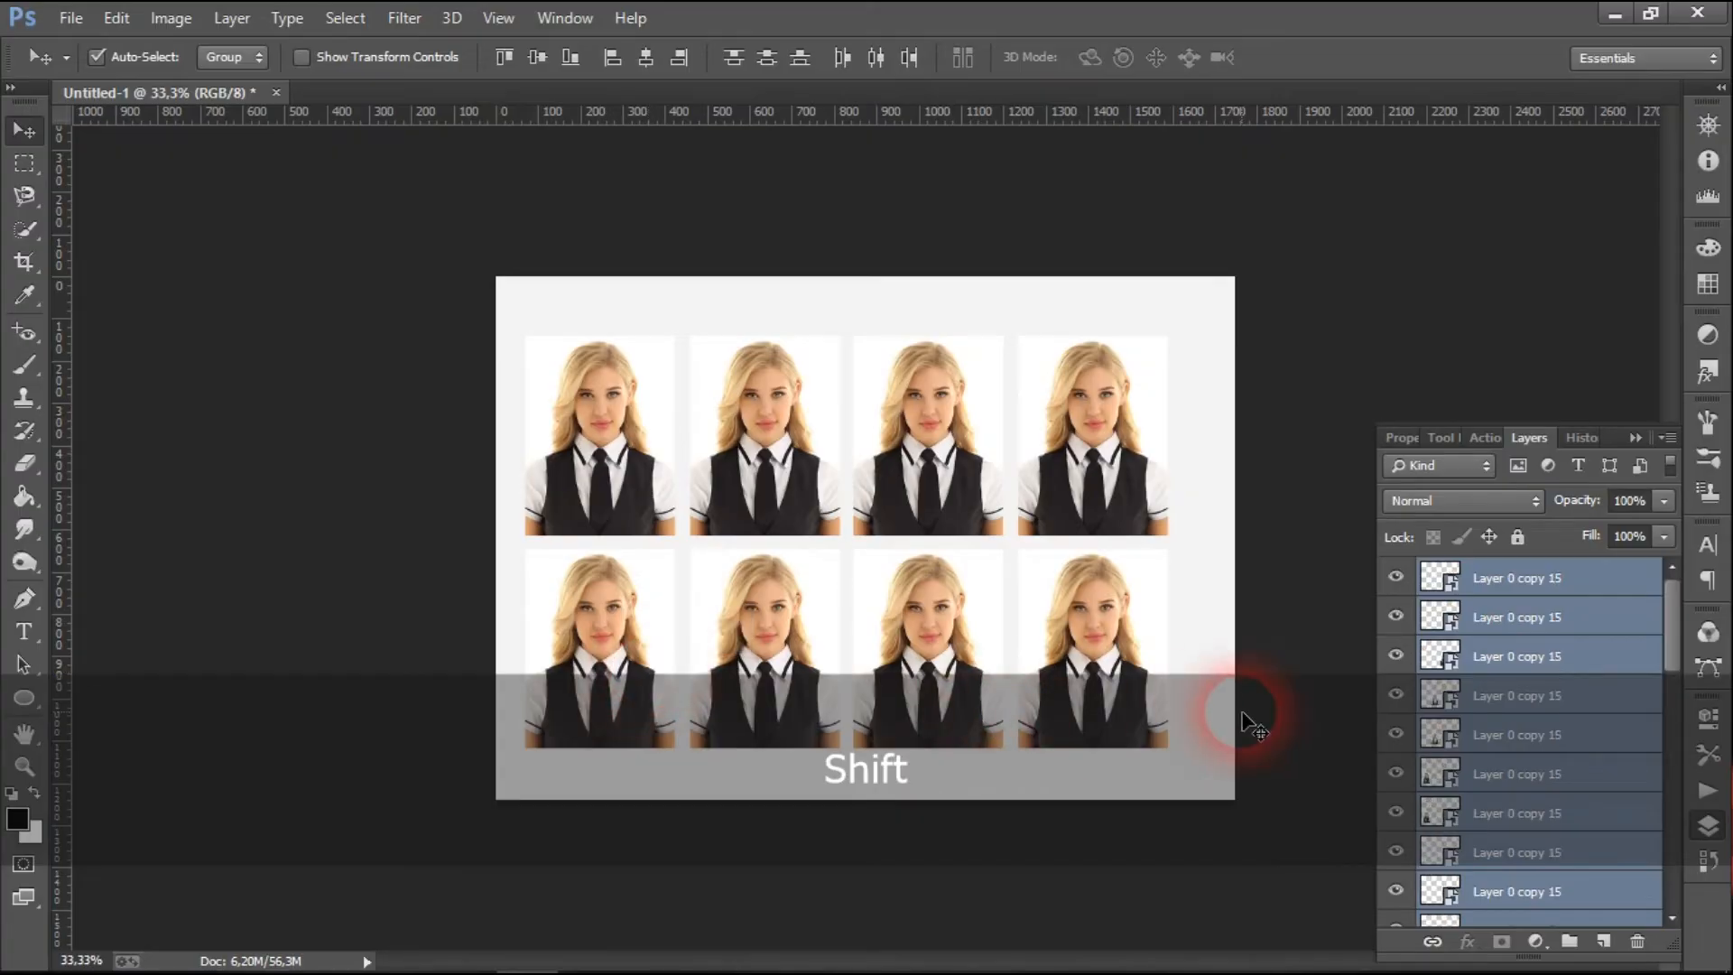
# Step: Select all eight portraits and move them slightly right and down to leave more space above the grid
pyautogui.click(1220, 627)
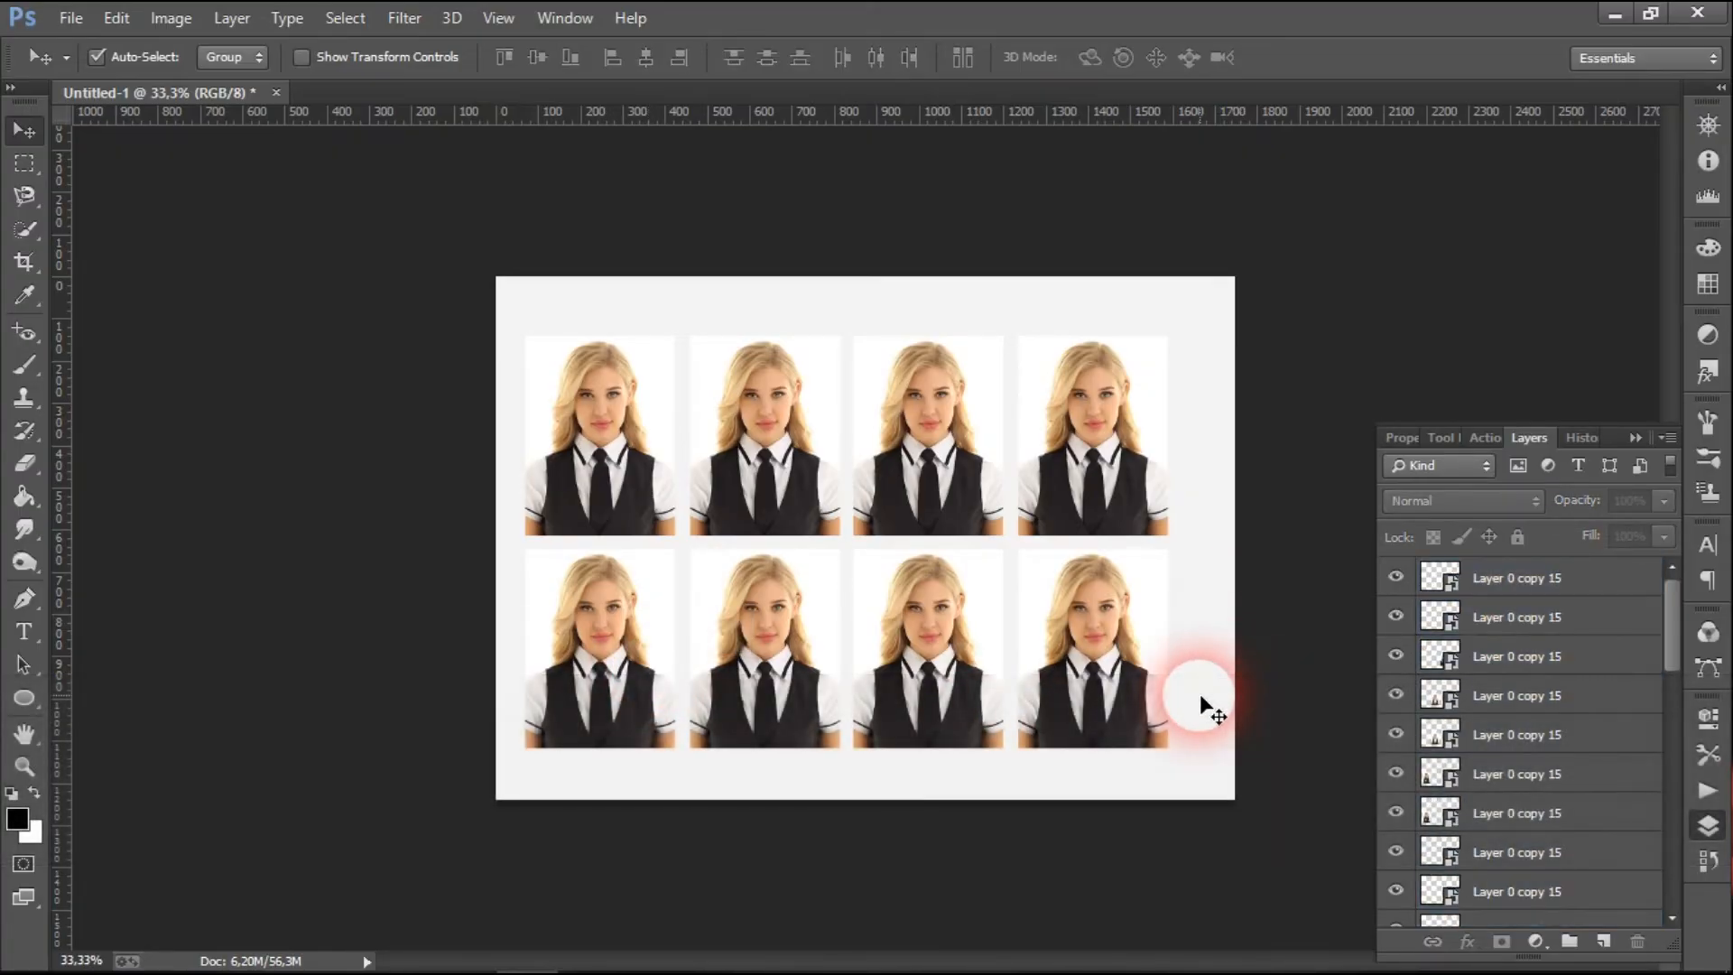
pyautogui.moveTo(513, 318); pyautogui.dragTo(1203, 774)
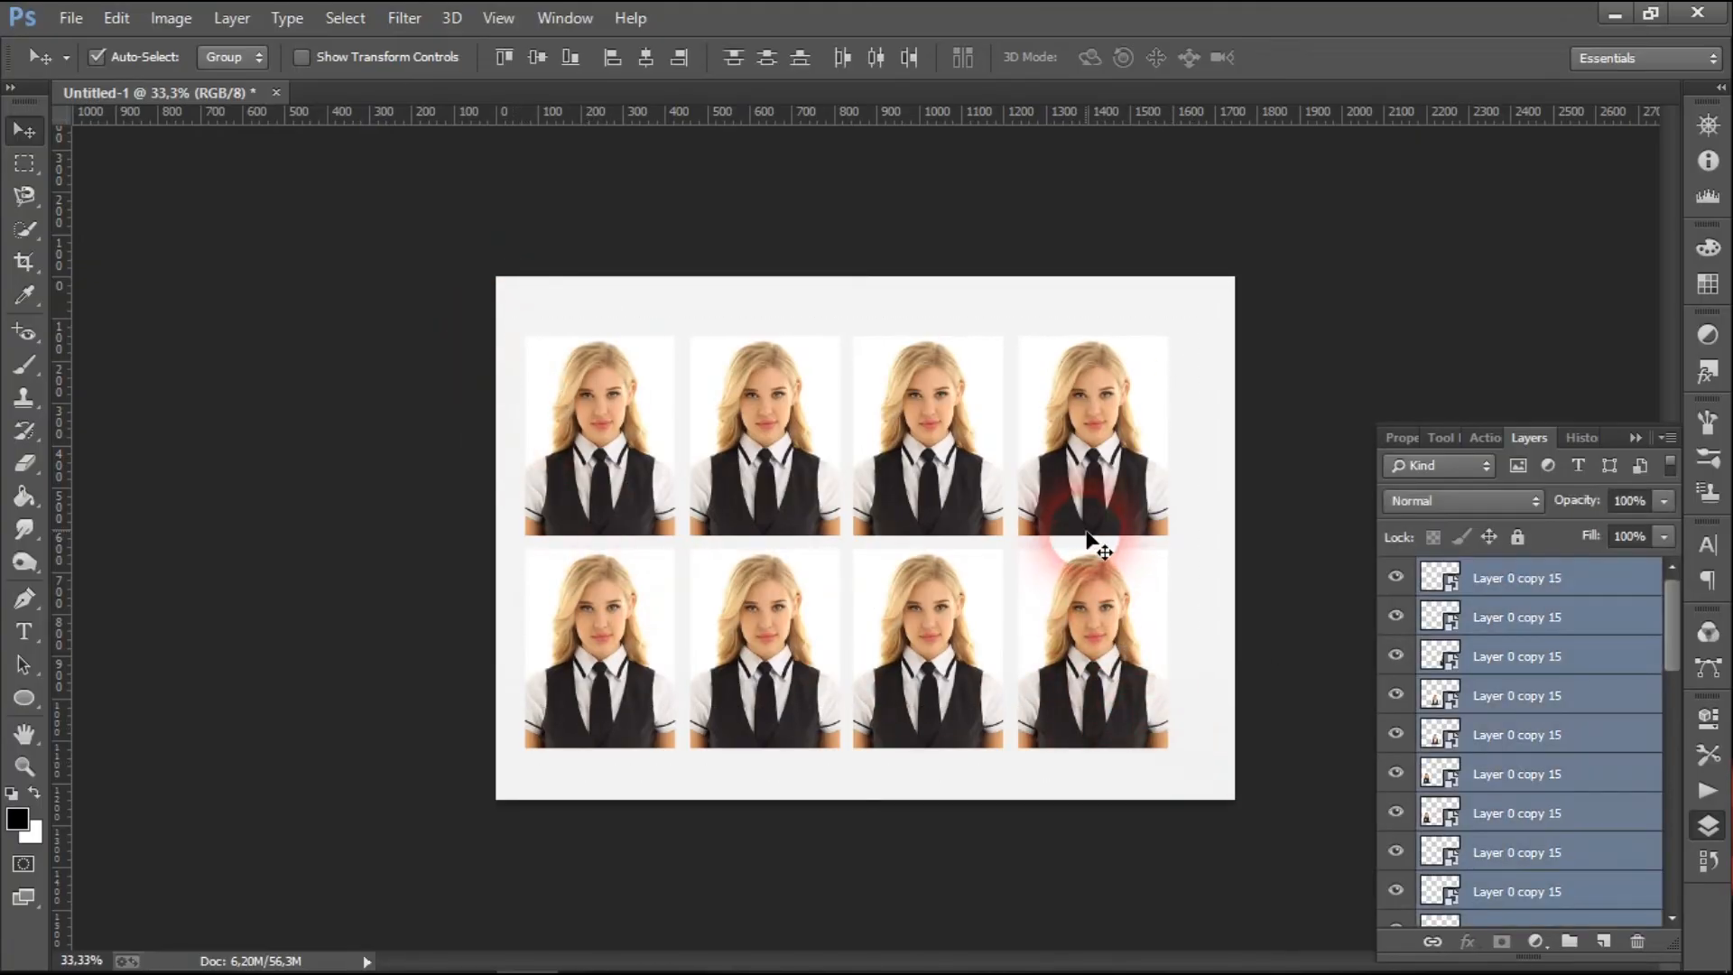
pyautogui.moveTo(1084, 521)
pyautogui.mouseDown()
pyautogui.moveTo(1102, 496)
pyautogui.moveTo(1097, 548)
pyautogui.mouseUp()
pyautogui.click(1282, 510)
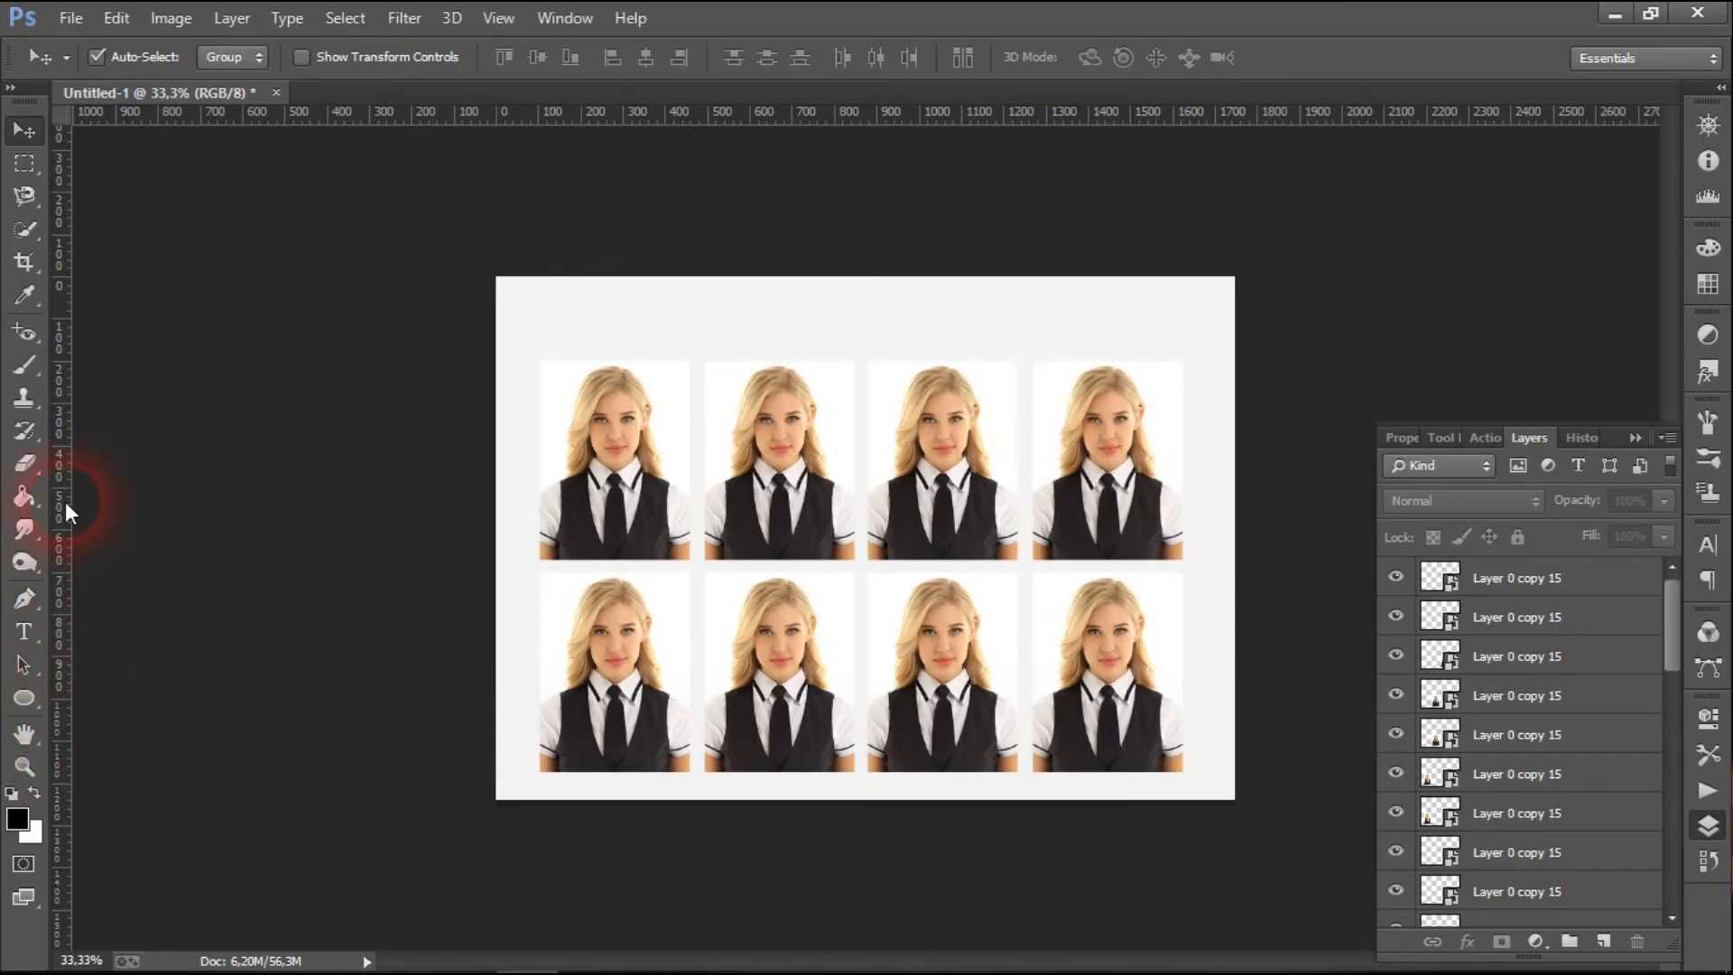
# Step: Add the text "CompScience" above the portraits in 30 pt bold italic Times New Roman
pyautogui.click(27, 634)
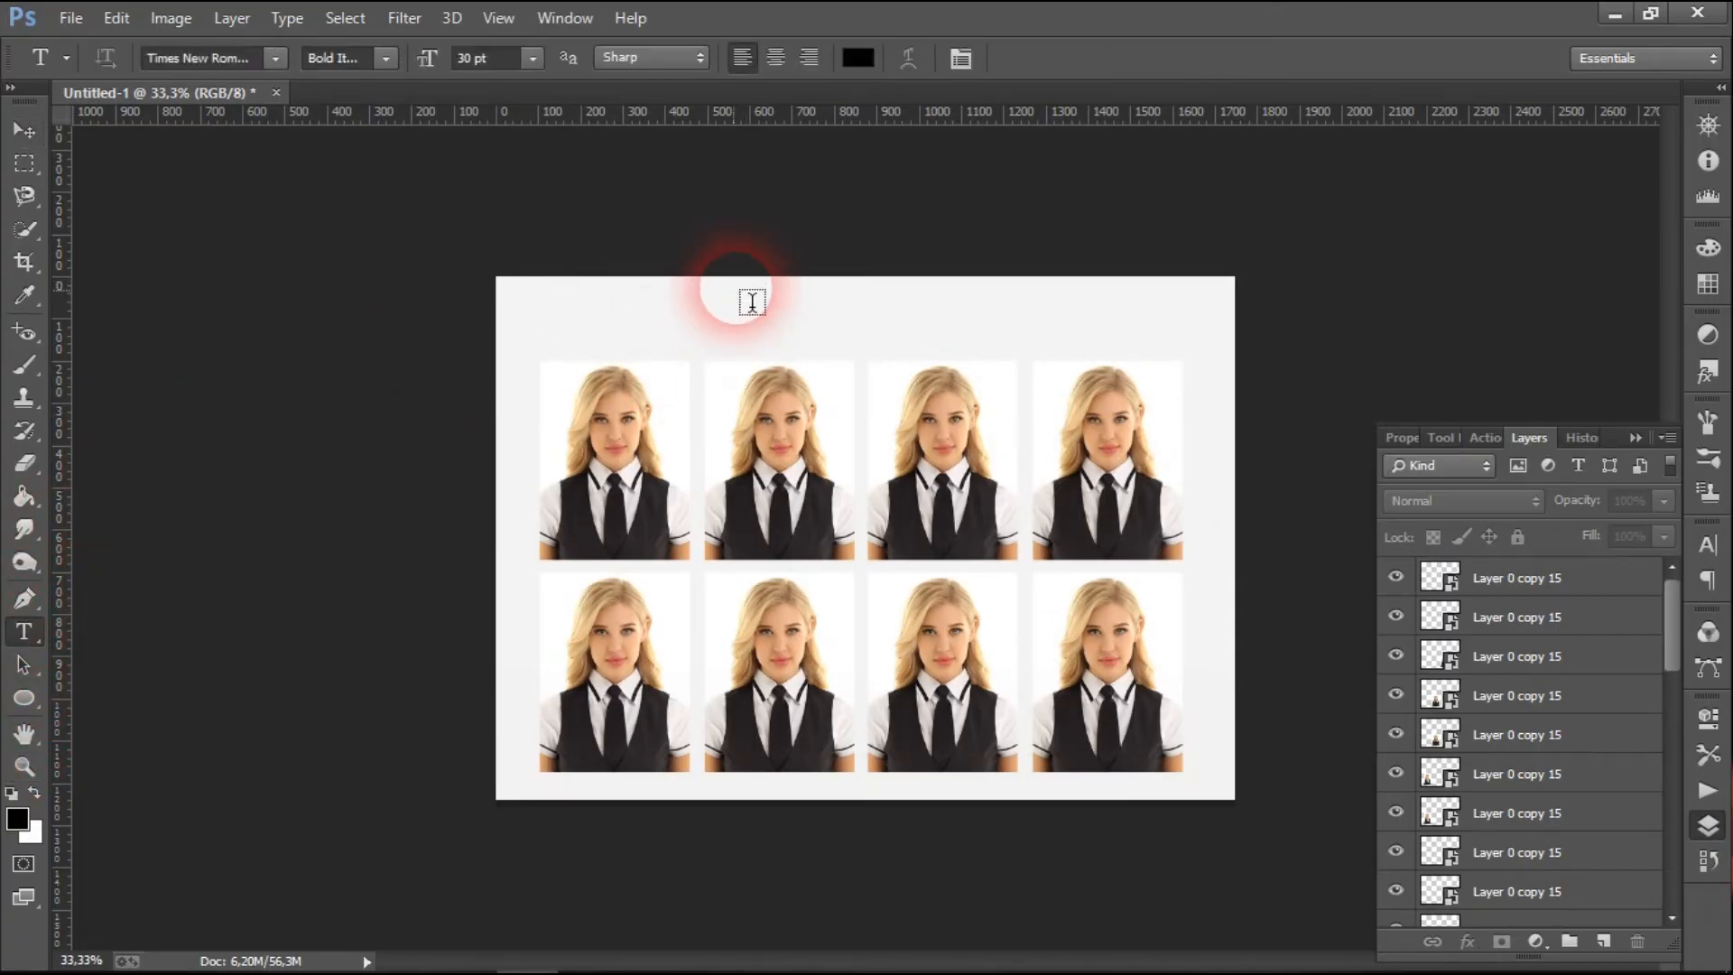
pyautogui.click(654, 310)
pyautogui.write('C')
pyautogui.press('BackSpace')
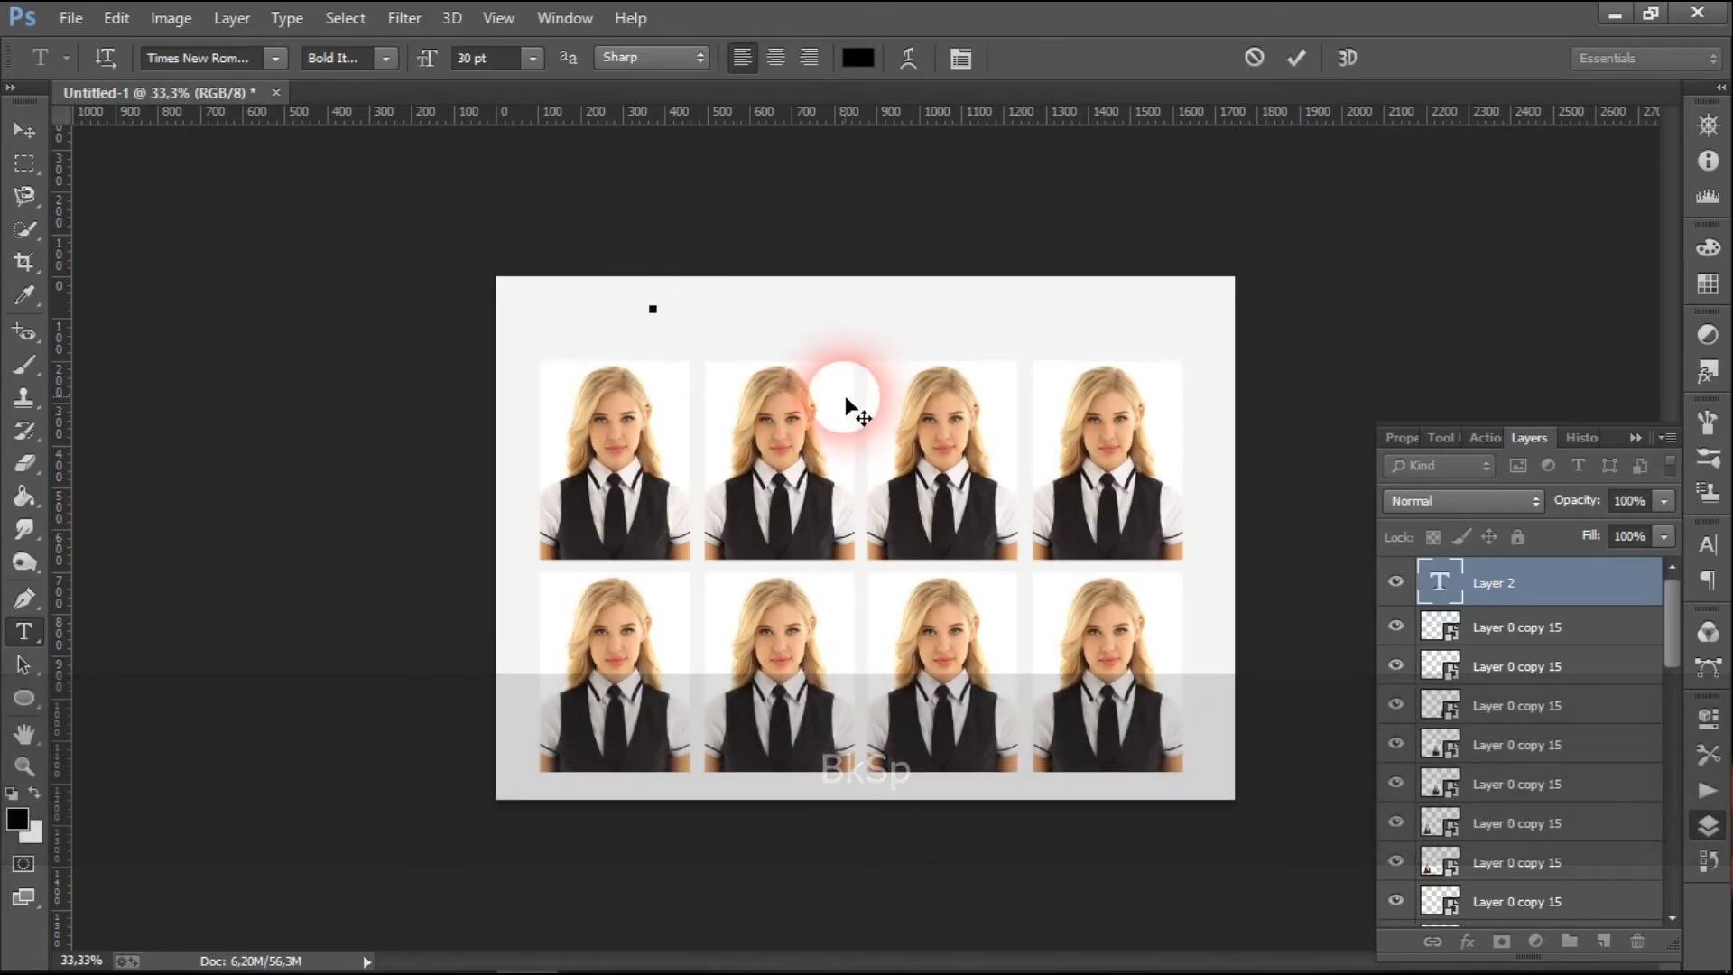
pyautogui.write('Сщ')
pyautogui.press('BackSpace')
pyautogui.press('BackSpace')
pyautogui.hotkey('alt', 'shift')
pyautogui.write('Com')
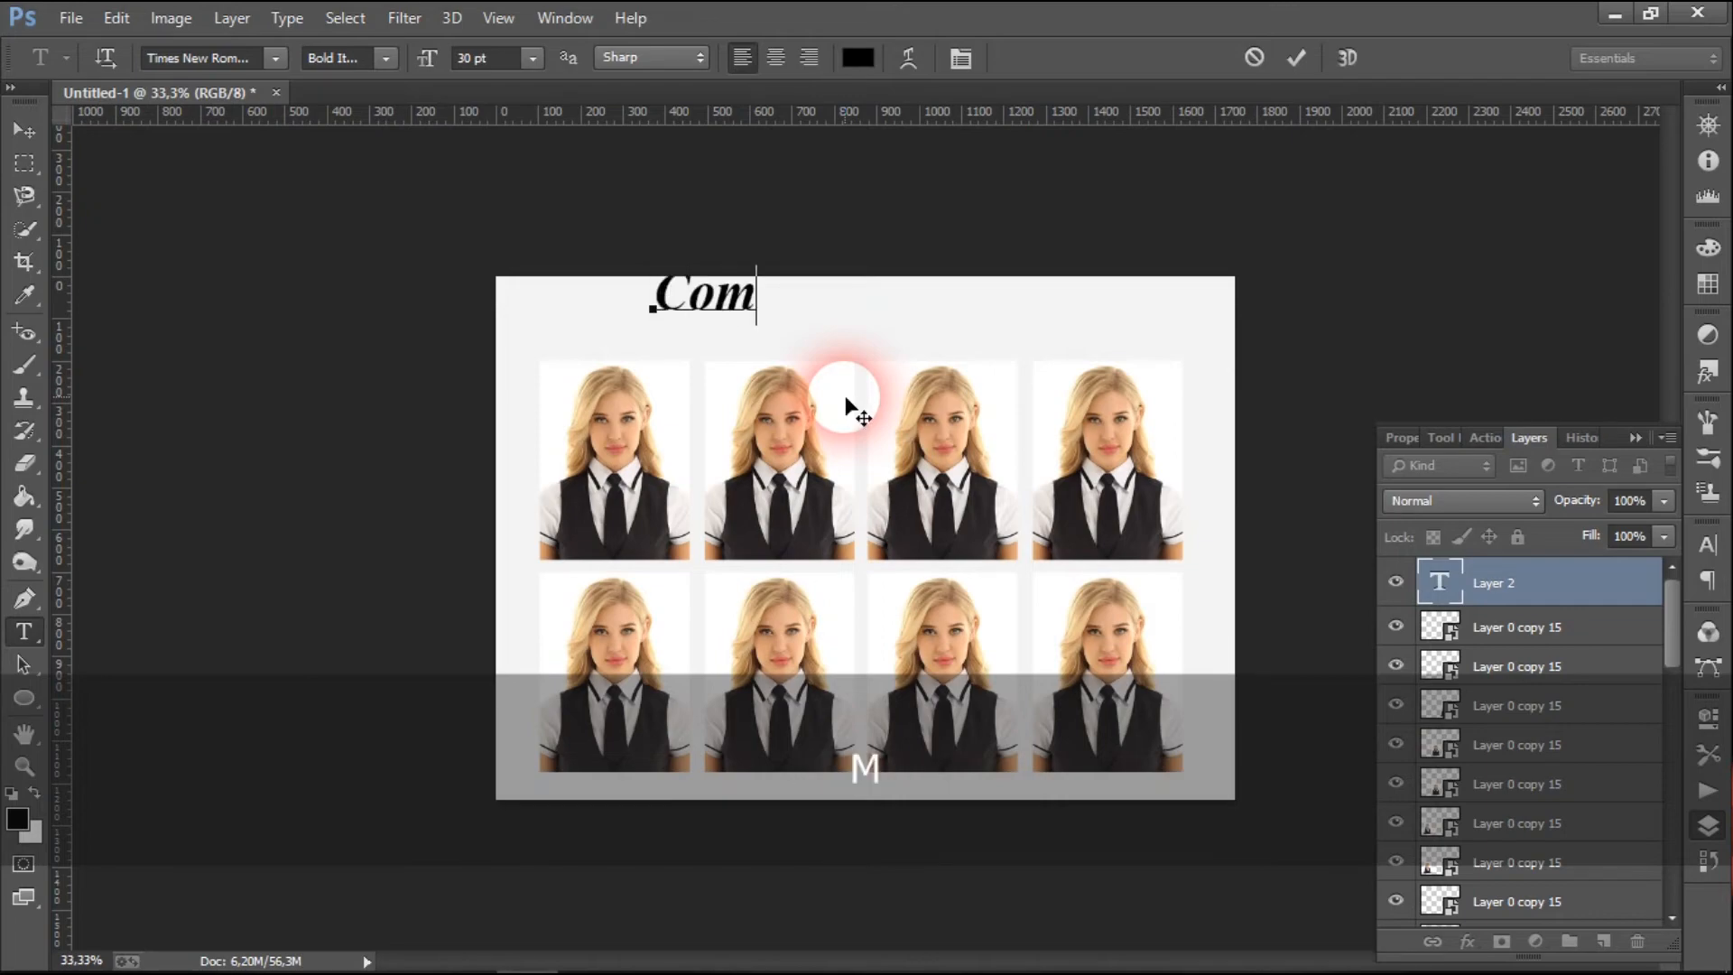
pyautogui.write('pSc')
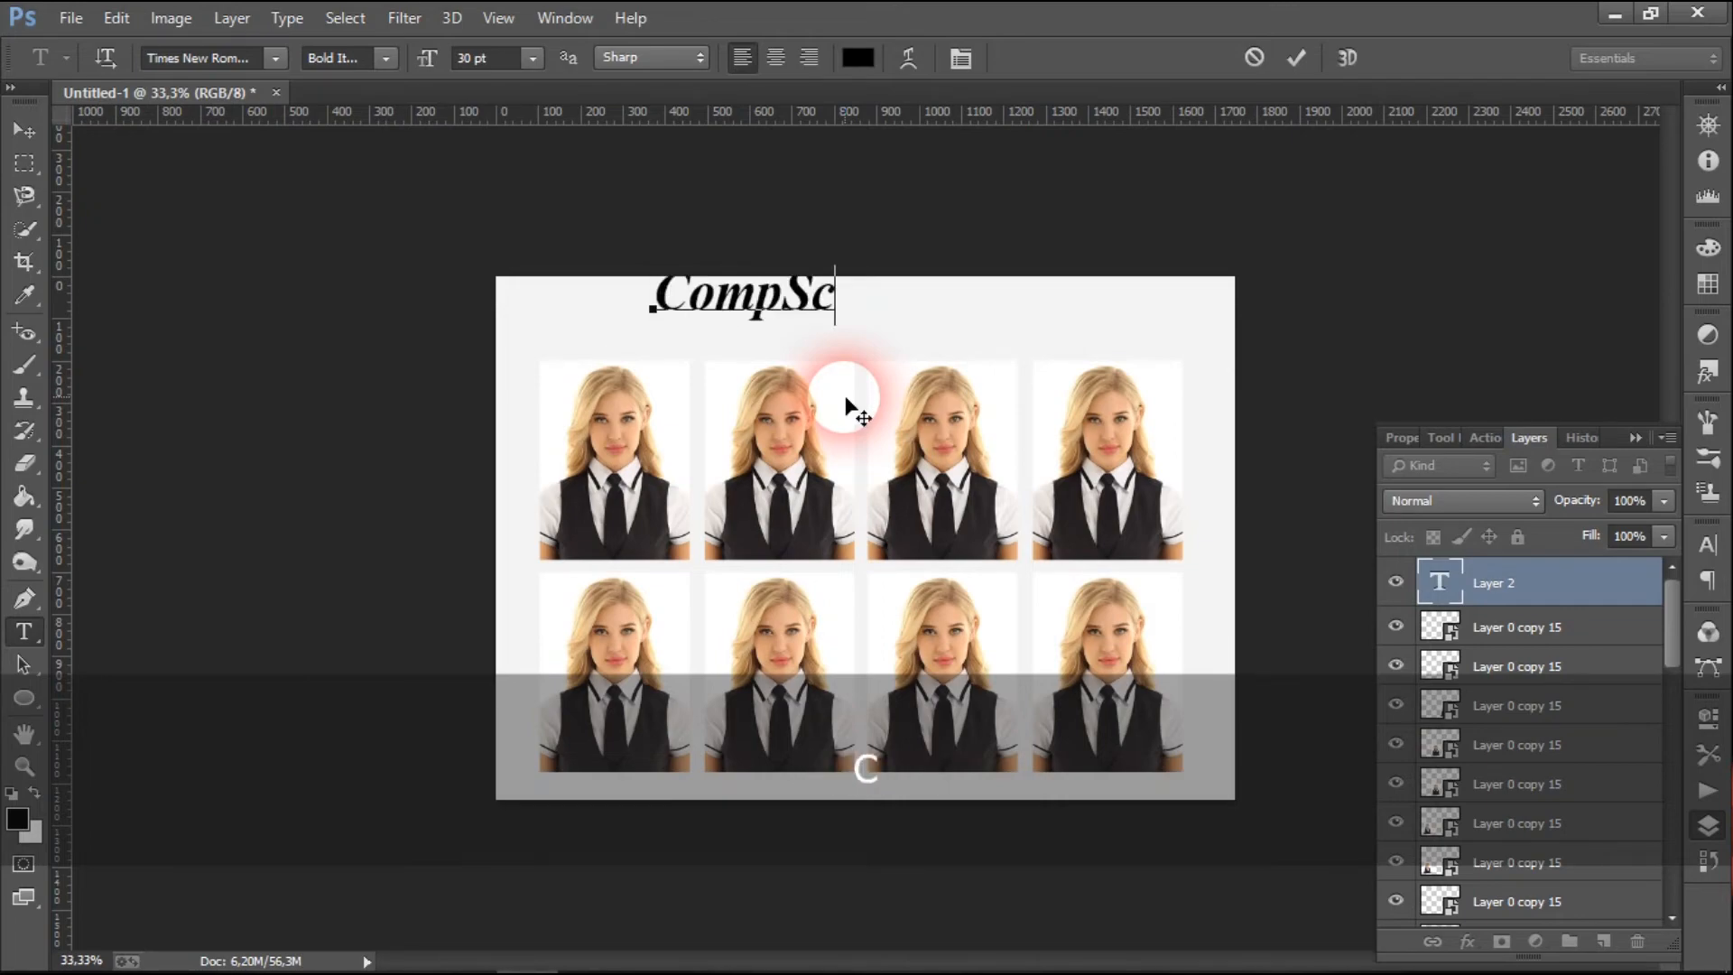
pyautogui.write('ience')
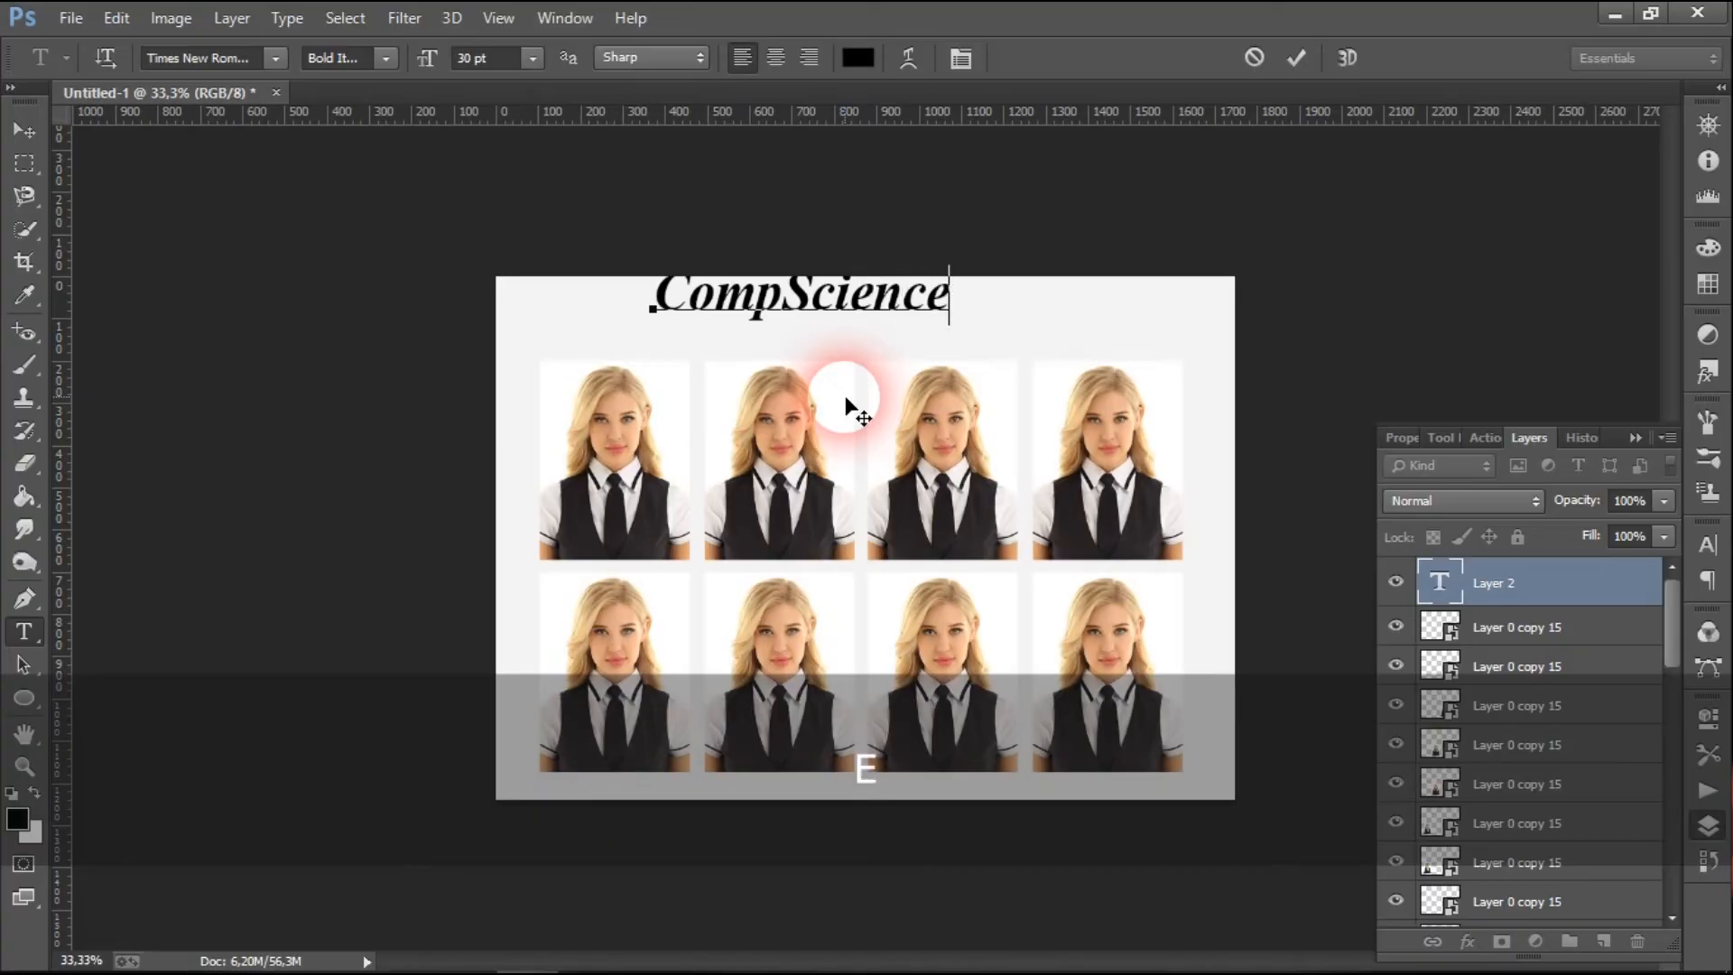
# Step: Move the CompScience title about 161 px right and 60 px down, centring it above the portraits
pyautogui.click(25, 131)
pyautogui.moveTo(823, 334); pyautogui.dragTo(892, 339)
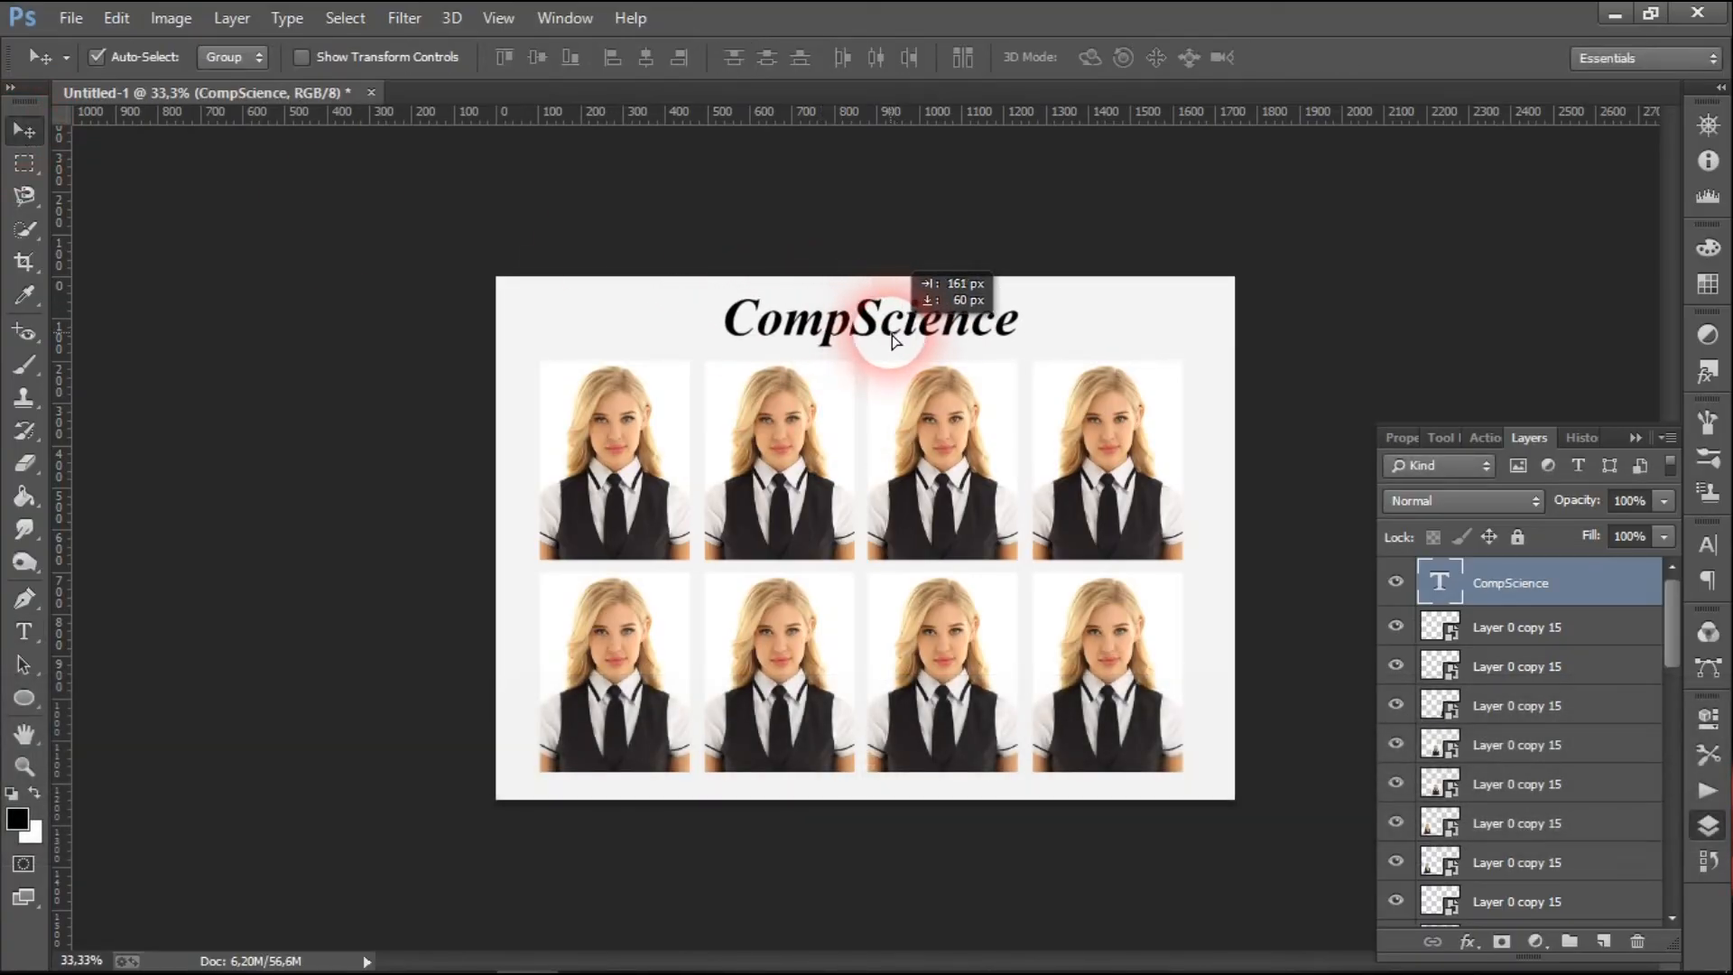
pyautogui.click(1115, 327)
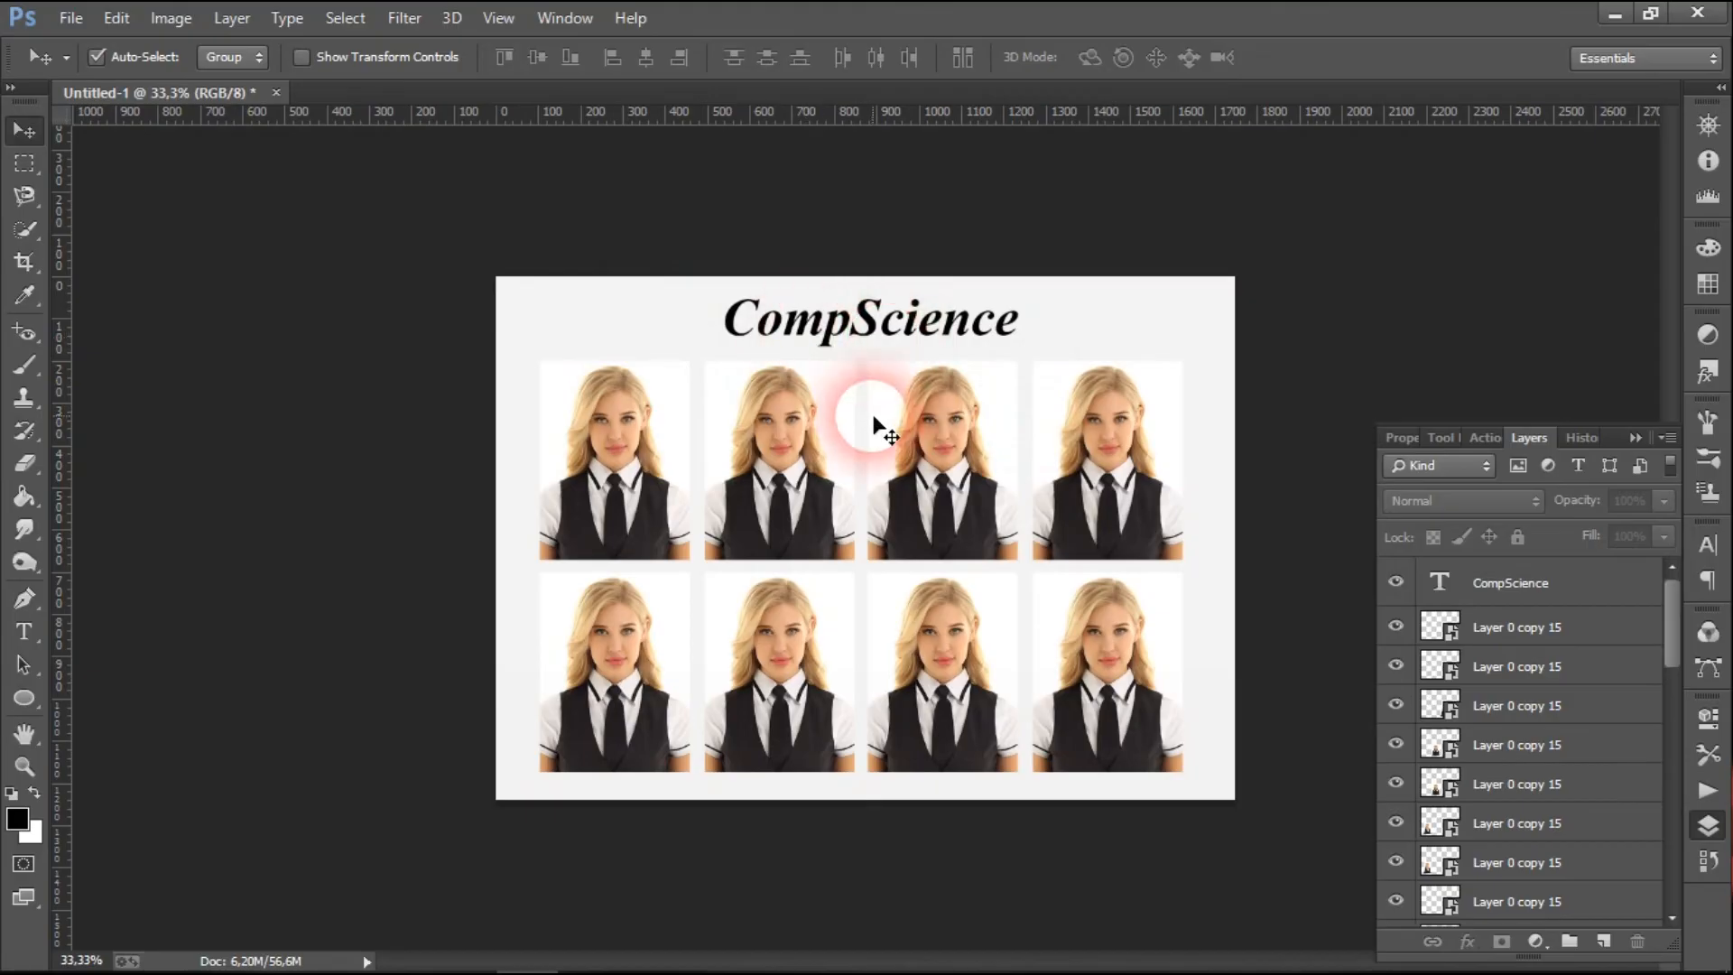
pyautogui.click(71, 18)
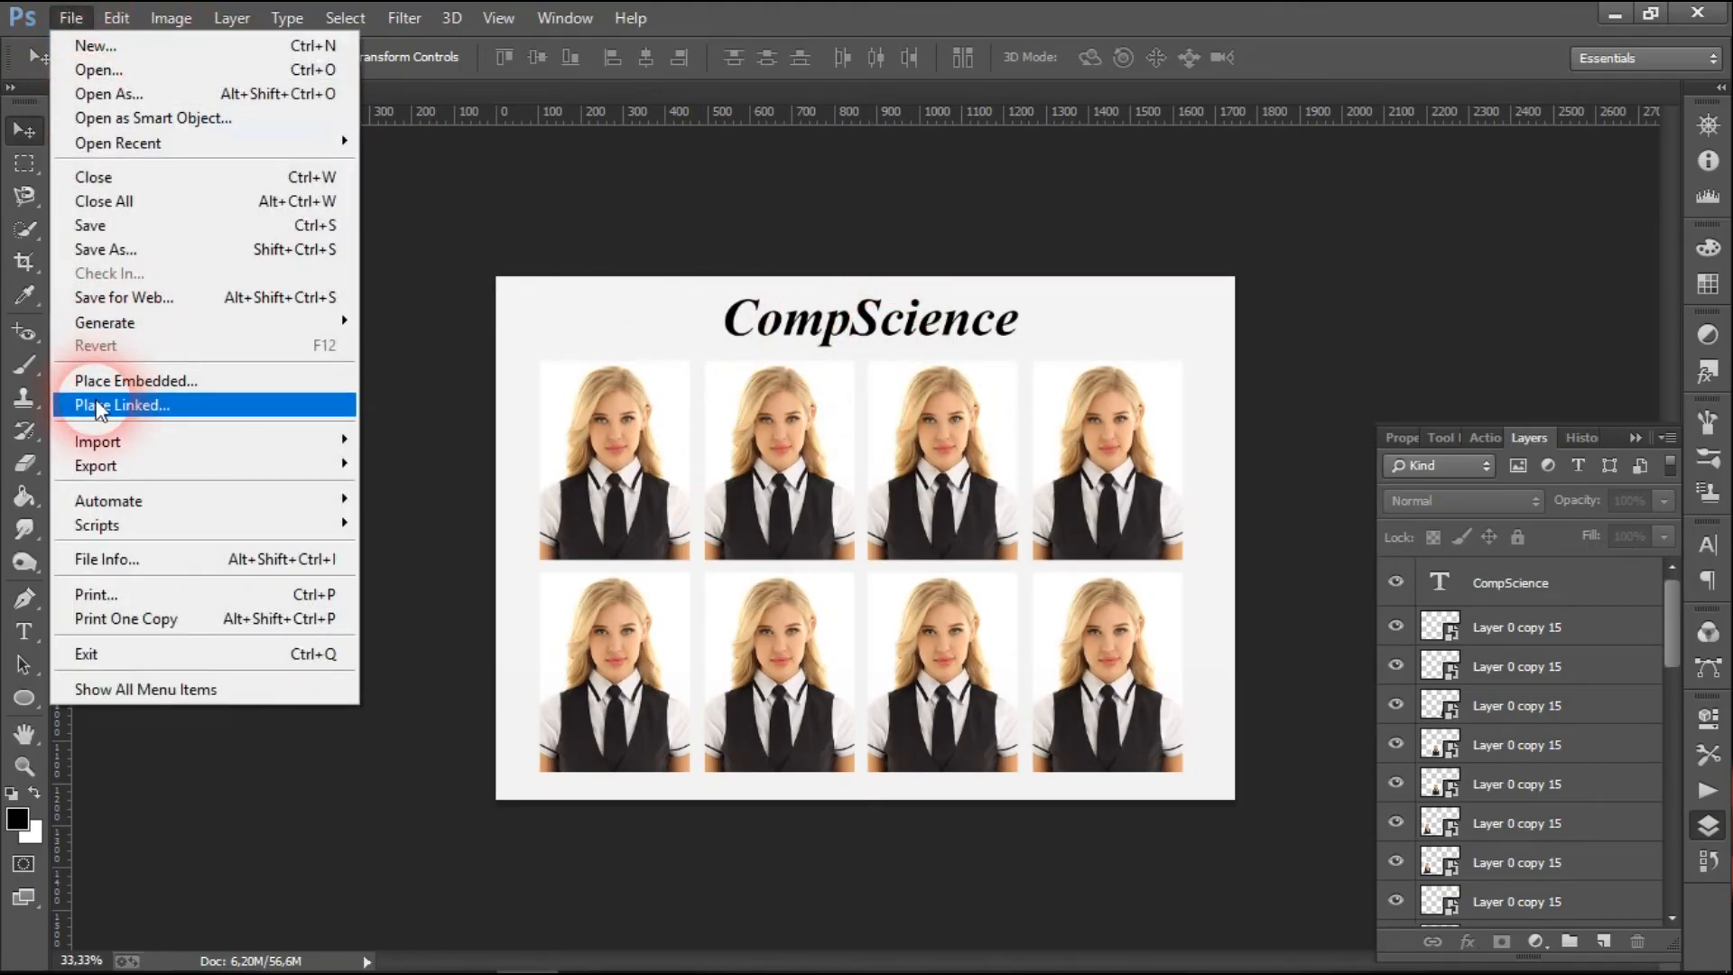
pyautogui.moveTo(163, 522)
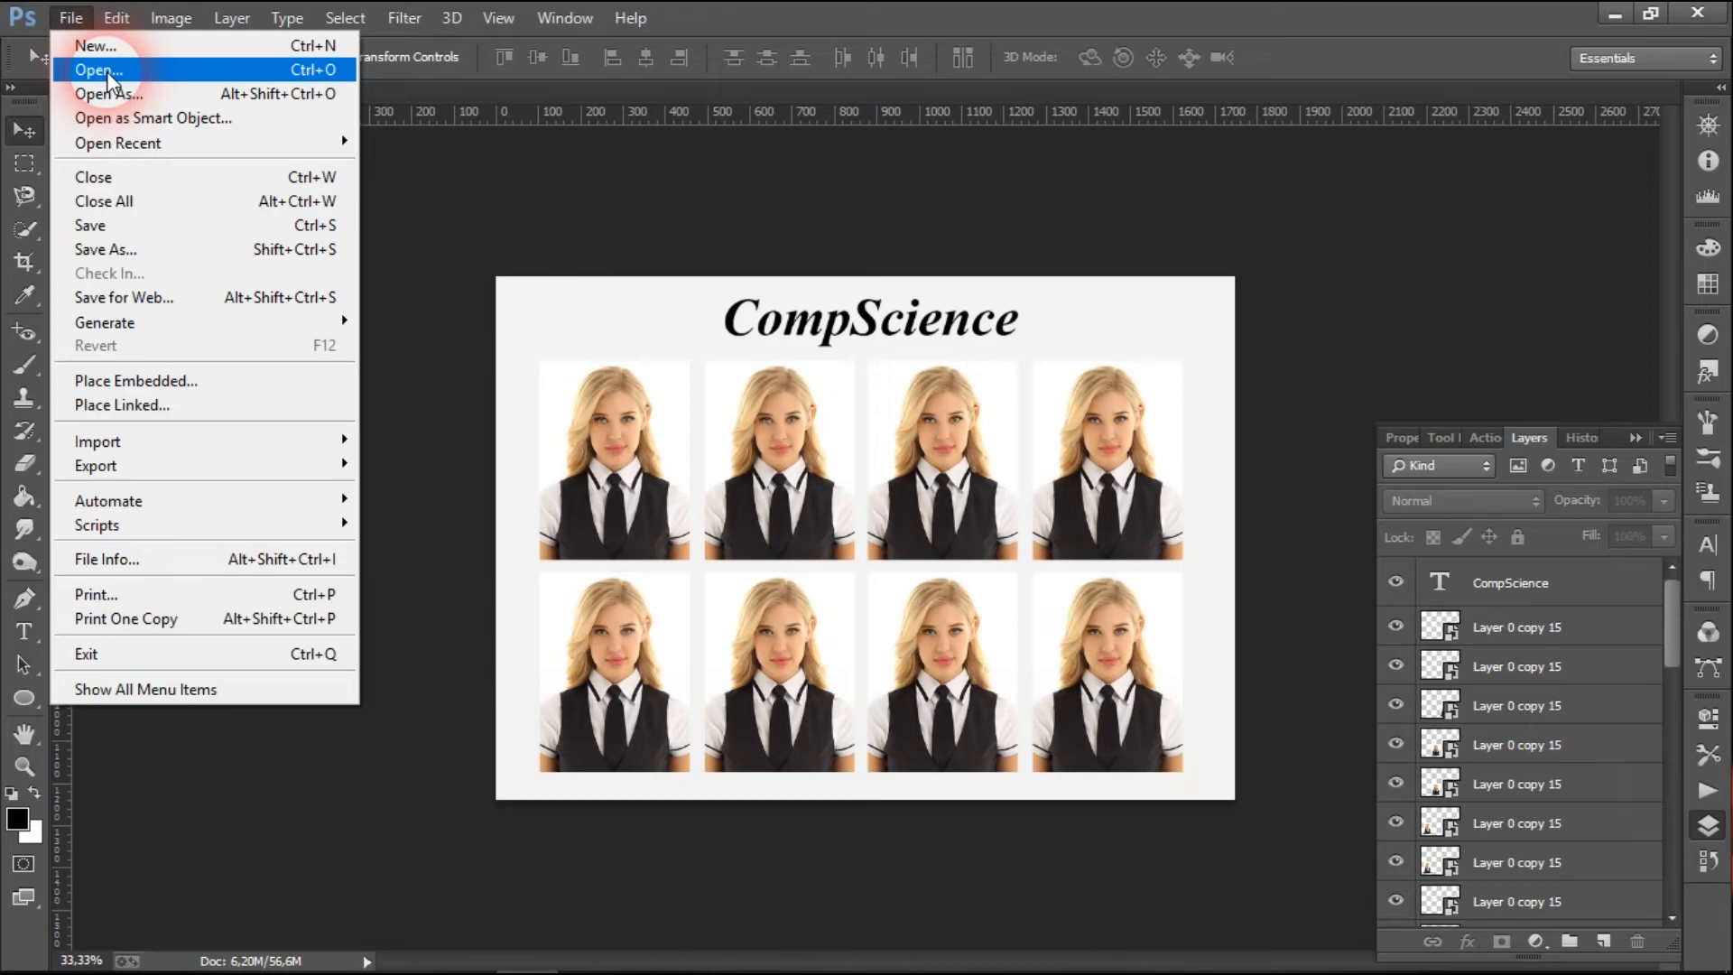
pyautogui.click(557, 281)
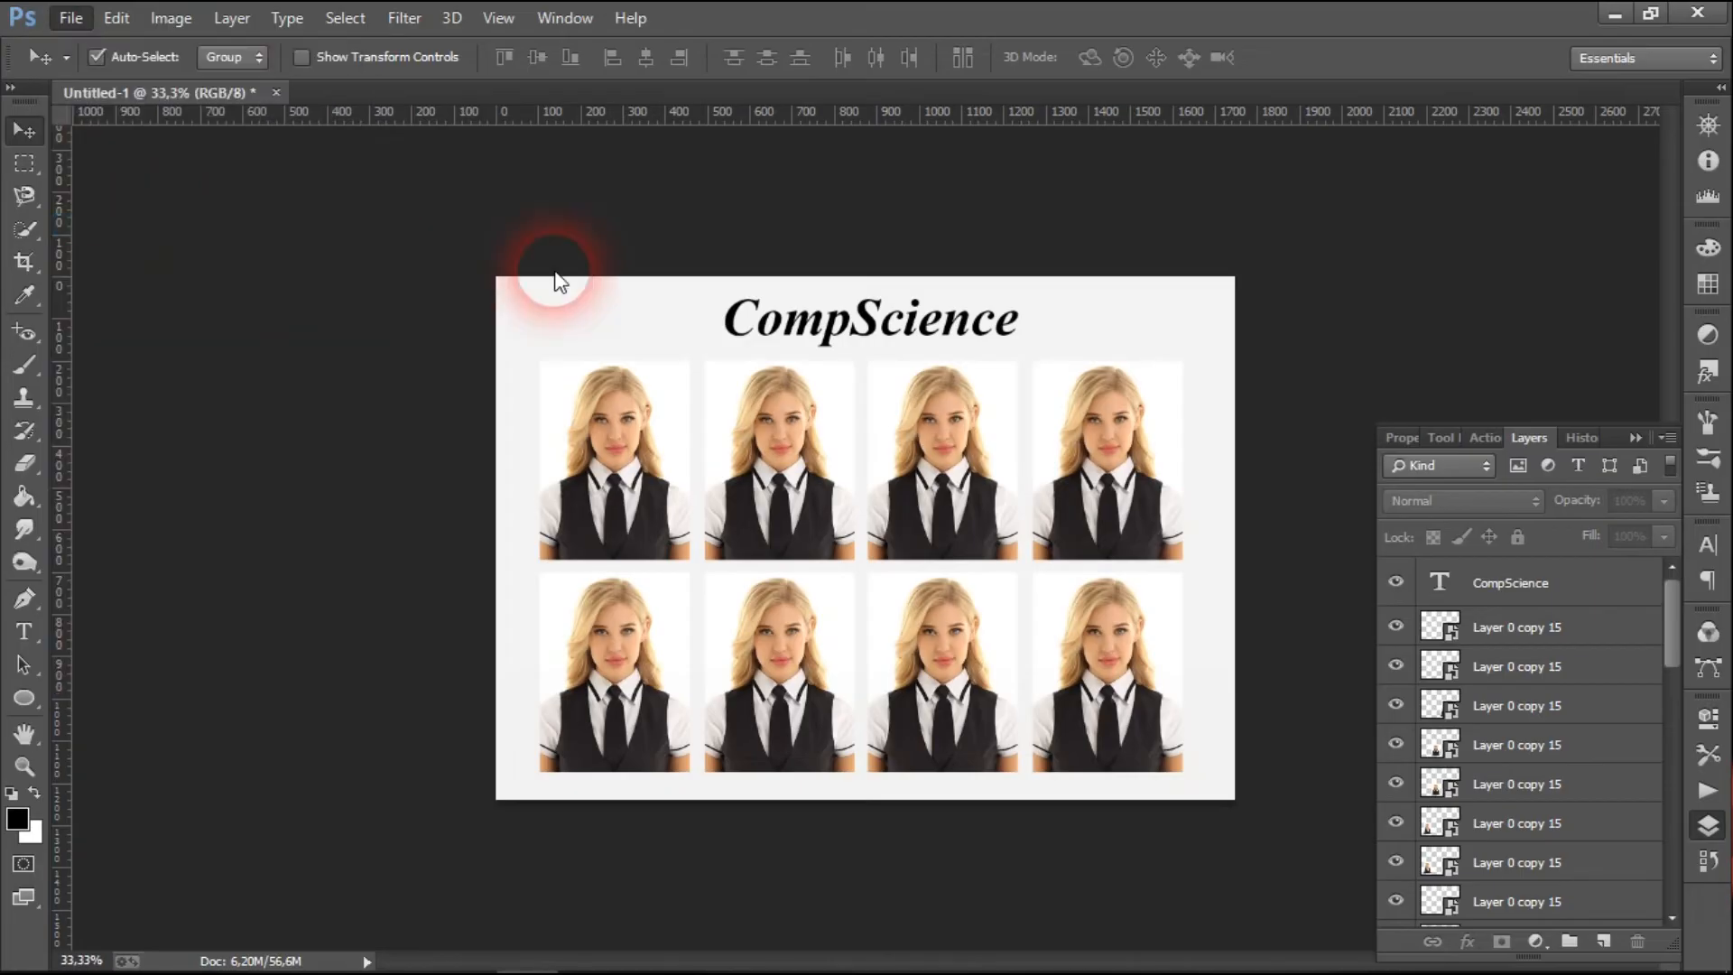
# Step: Save the document in Photoshop format as foto in the desktop's BUTTON folder, with Maximize Compatibility on
pyautogui.scroll(-1, 616, 439)
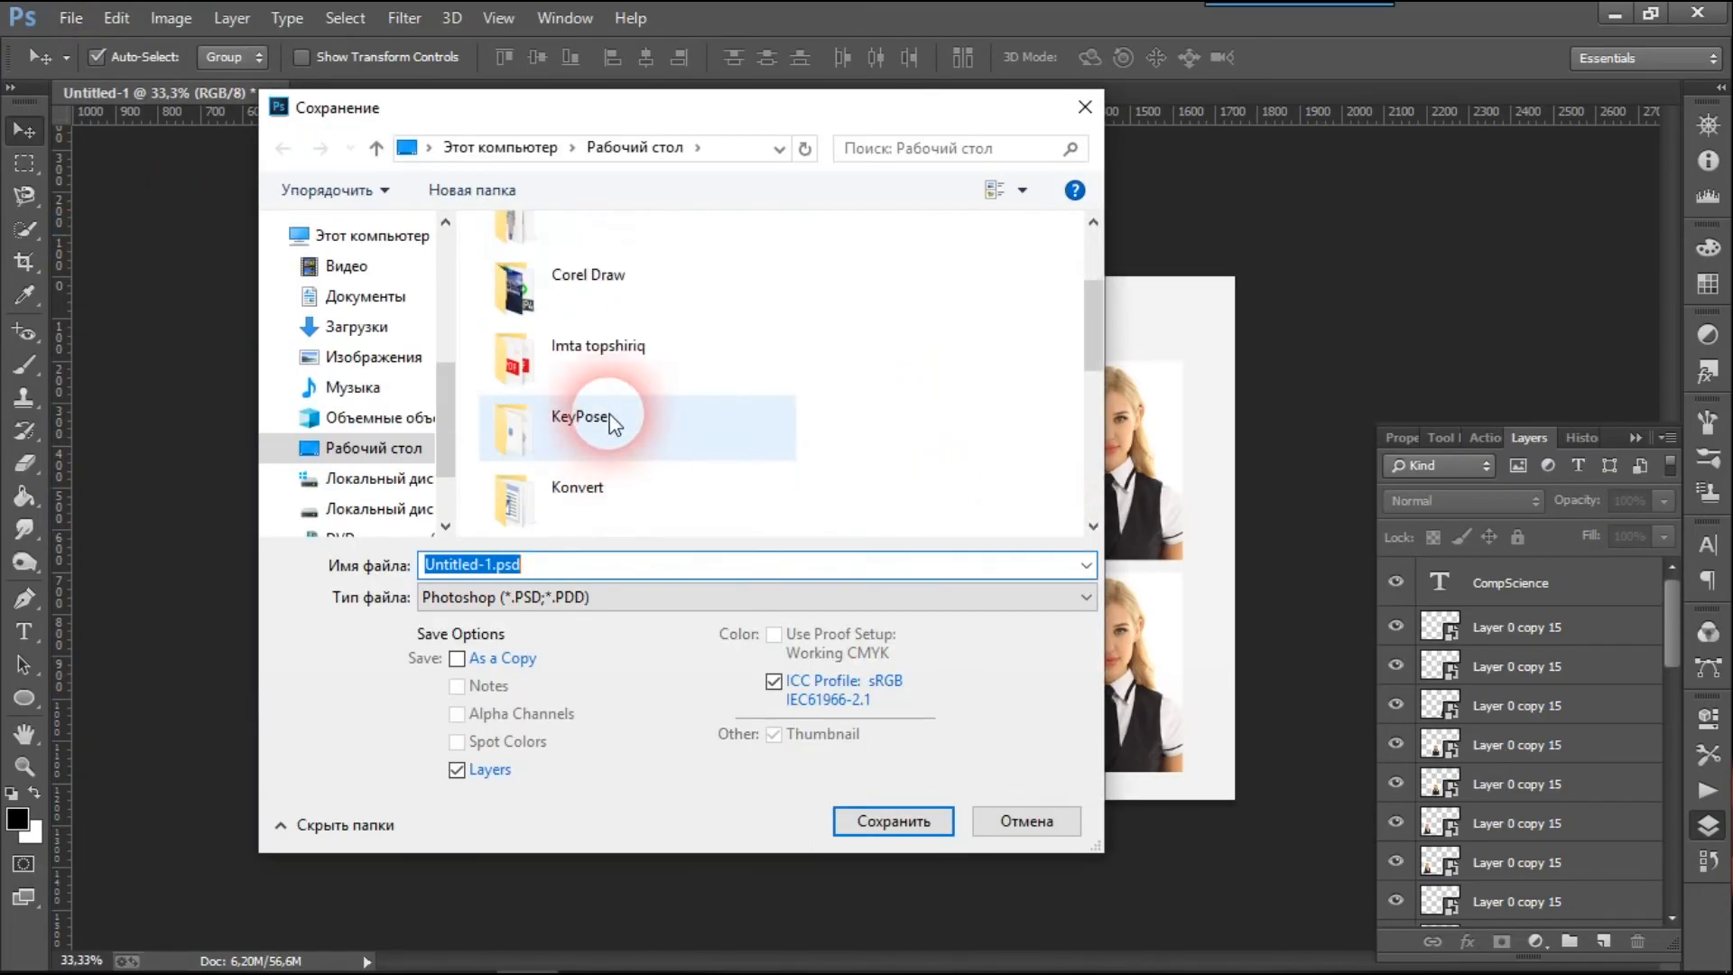
pyautogui.scroll(2, 578, 298)
pyautogui.doubleClick(641, 366)
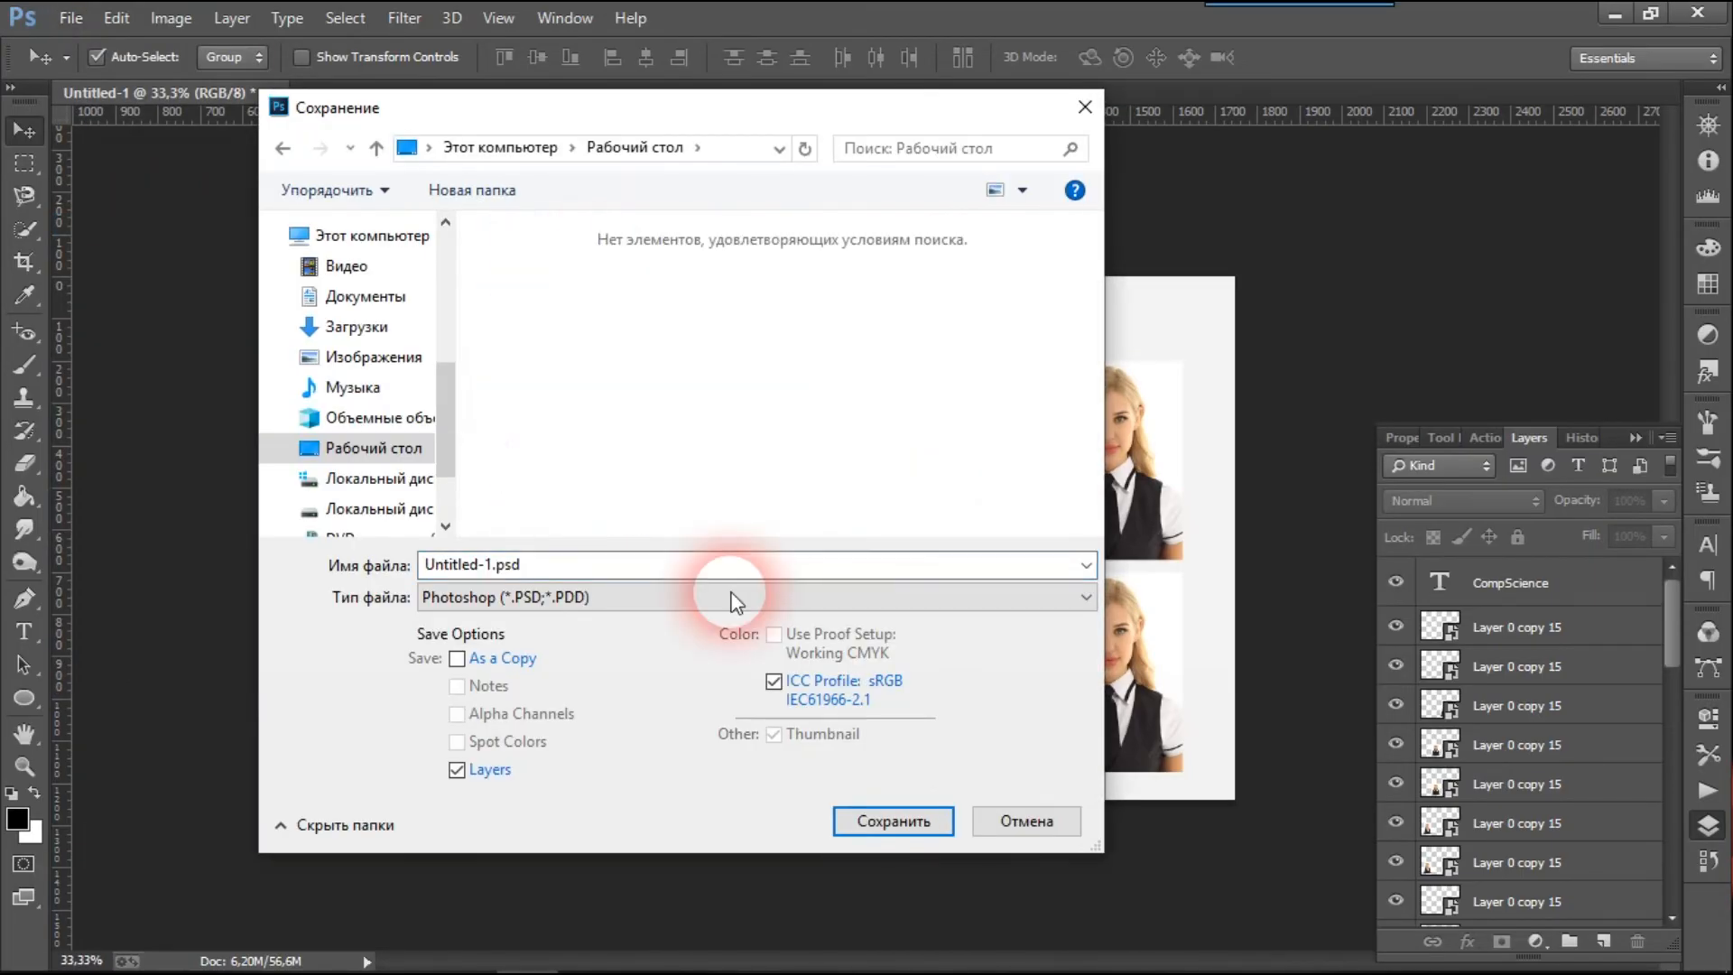
pyautogui.doubleClick(582, 563)
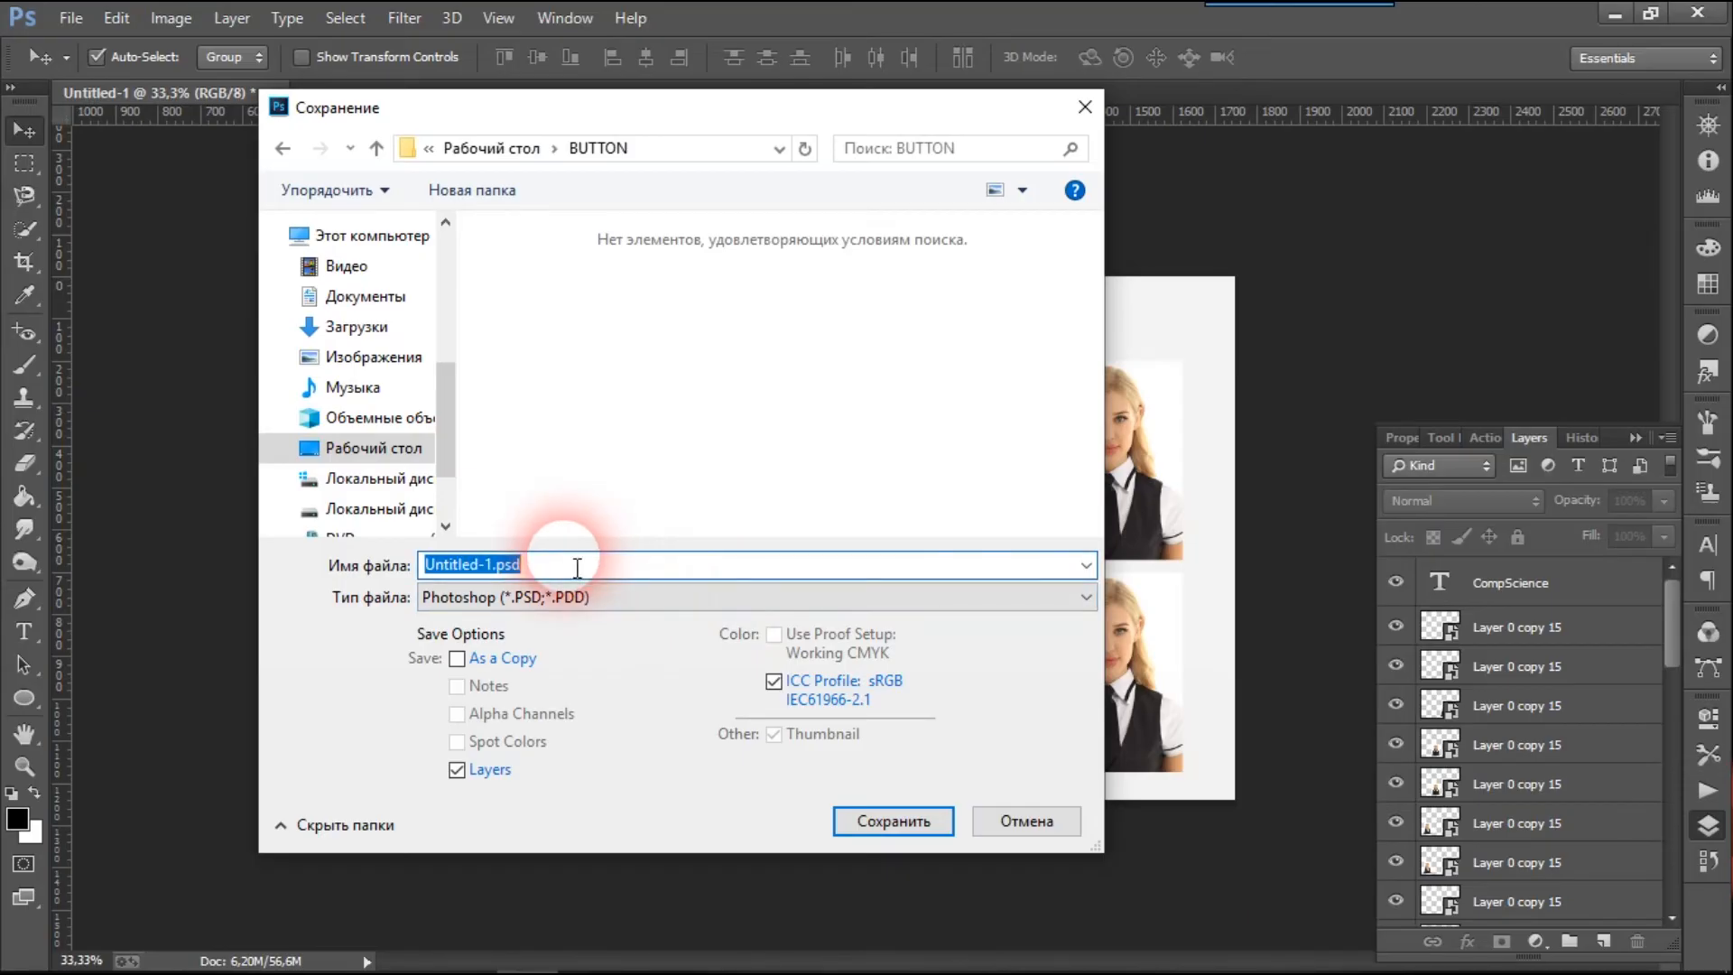
pyautogui.write('foto')
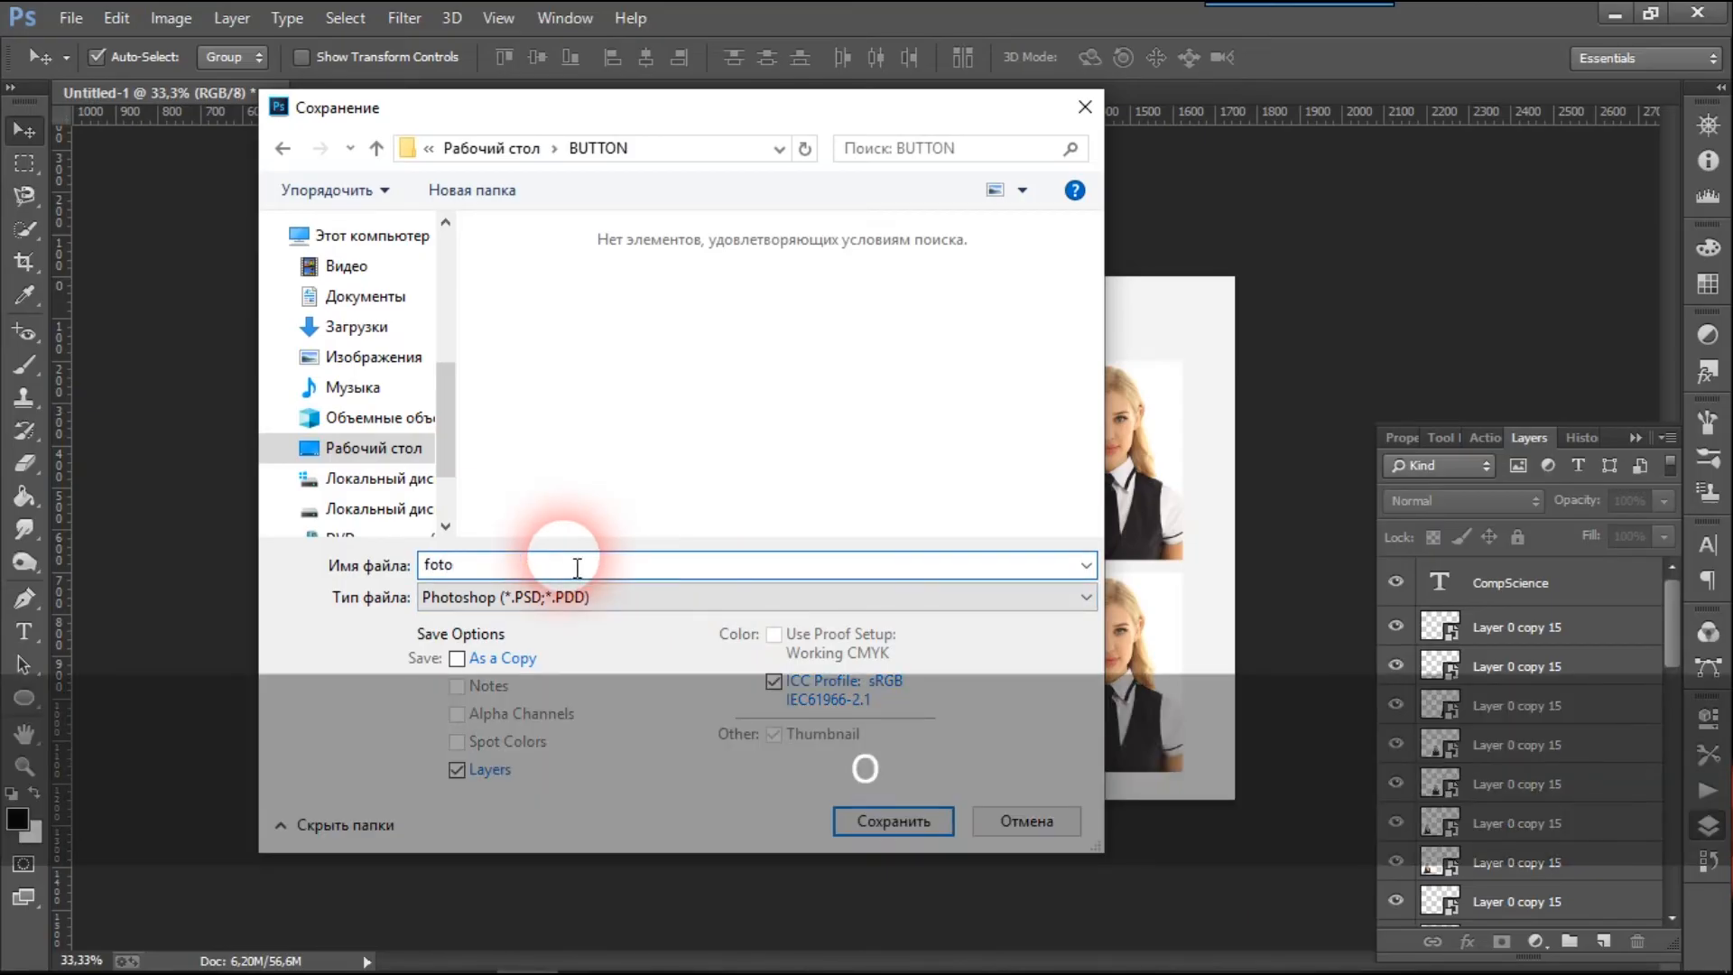
pyautogui.click(854, 819)
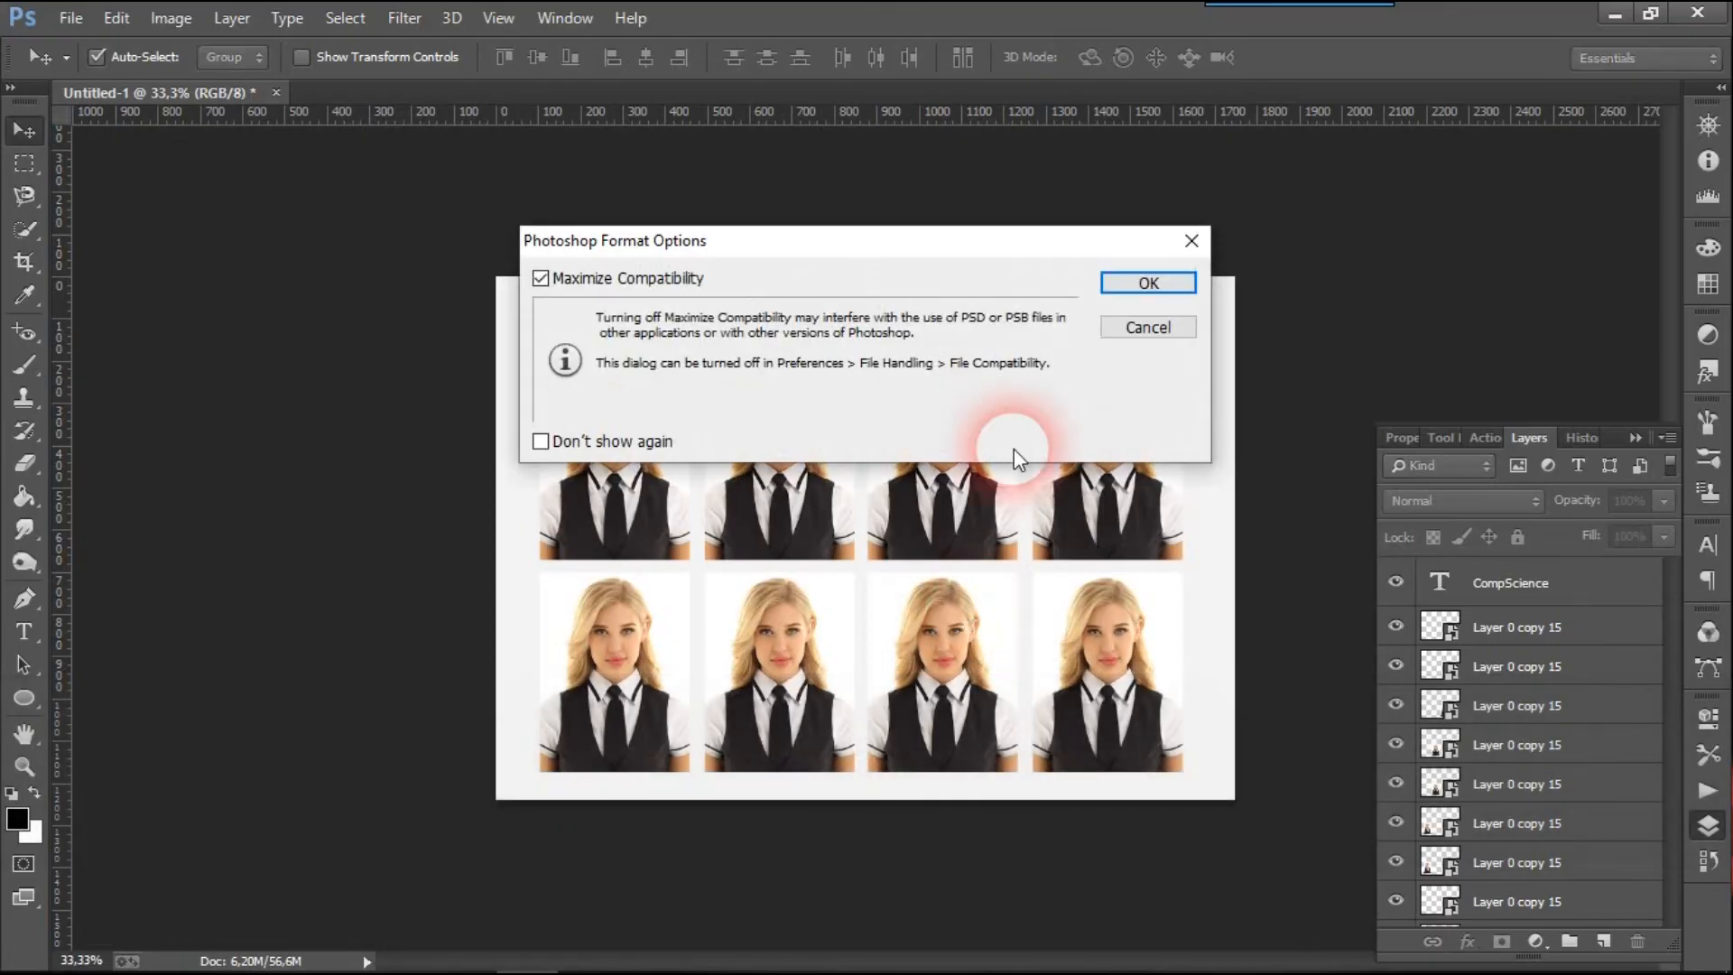
pyautogui.click(1112, 283)
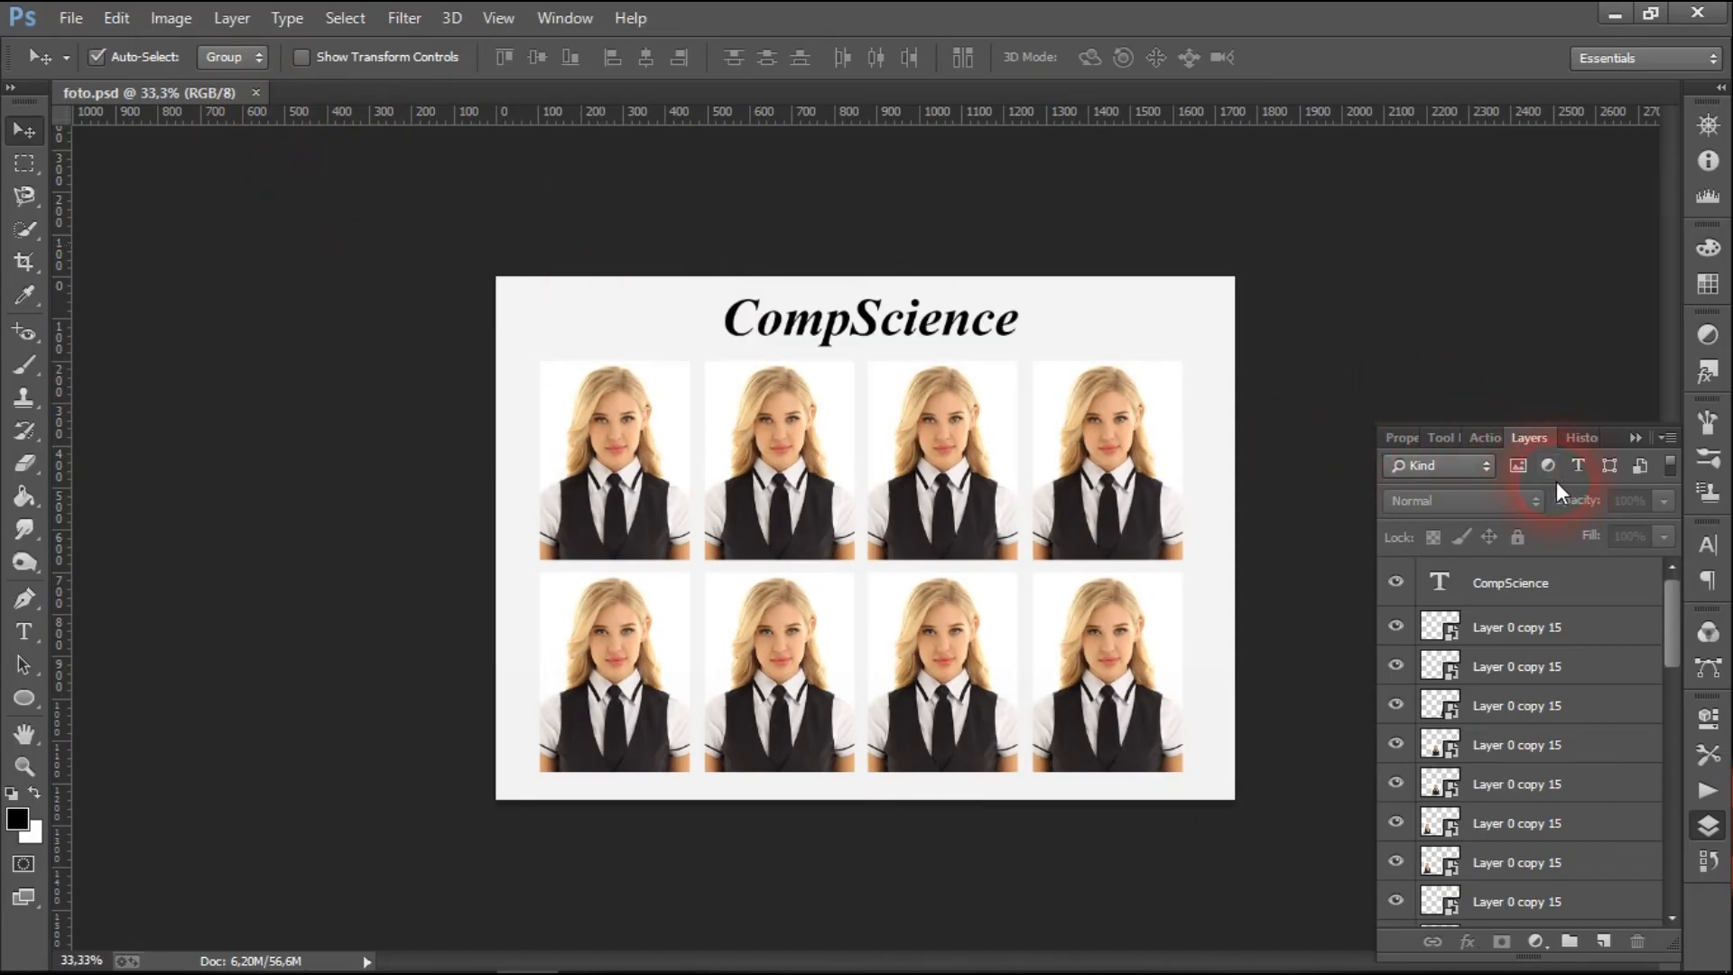
# Step: Open the contents of the Layer 0 smart object for editing and place its floating window over the middle of the canvas
pyautogui.scroll(-3, 1501, 713)
pyautogui.scroll(-5, 1482, 747)
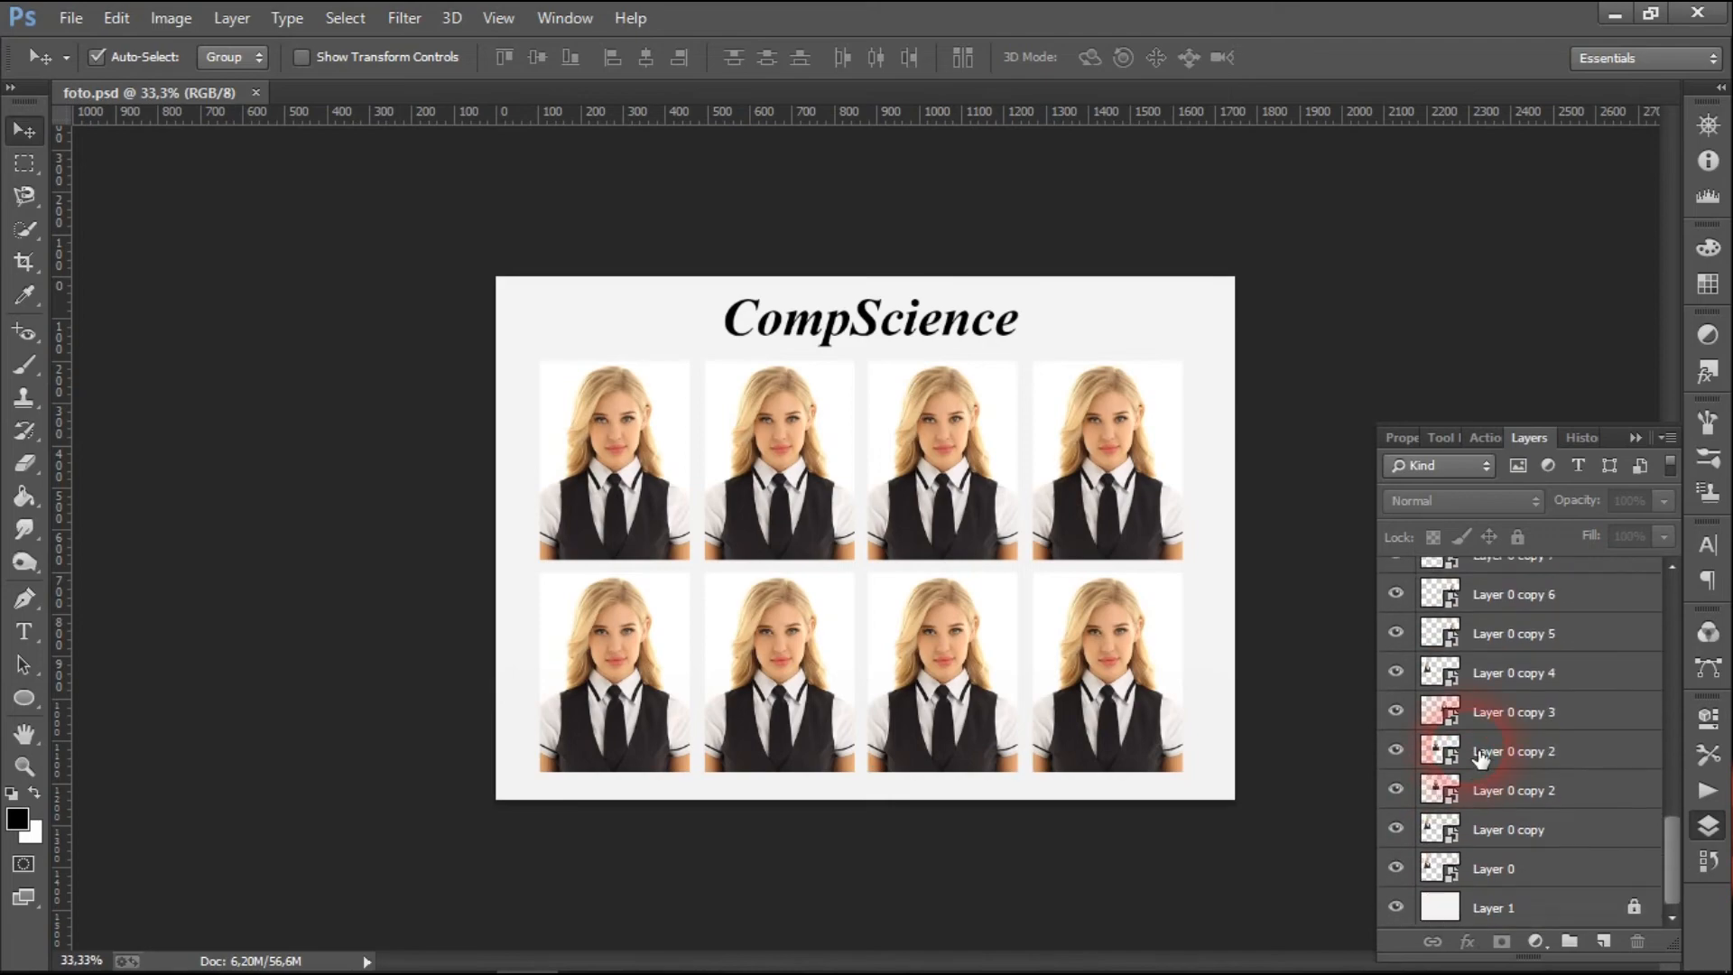
pyautogui.click(1502, 868)
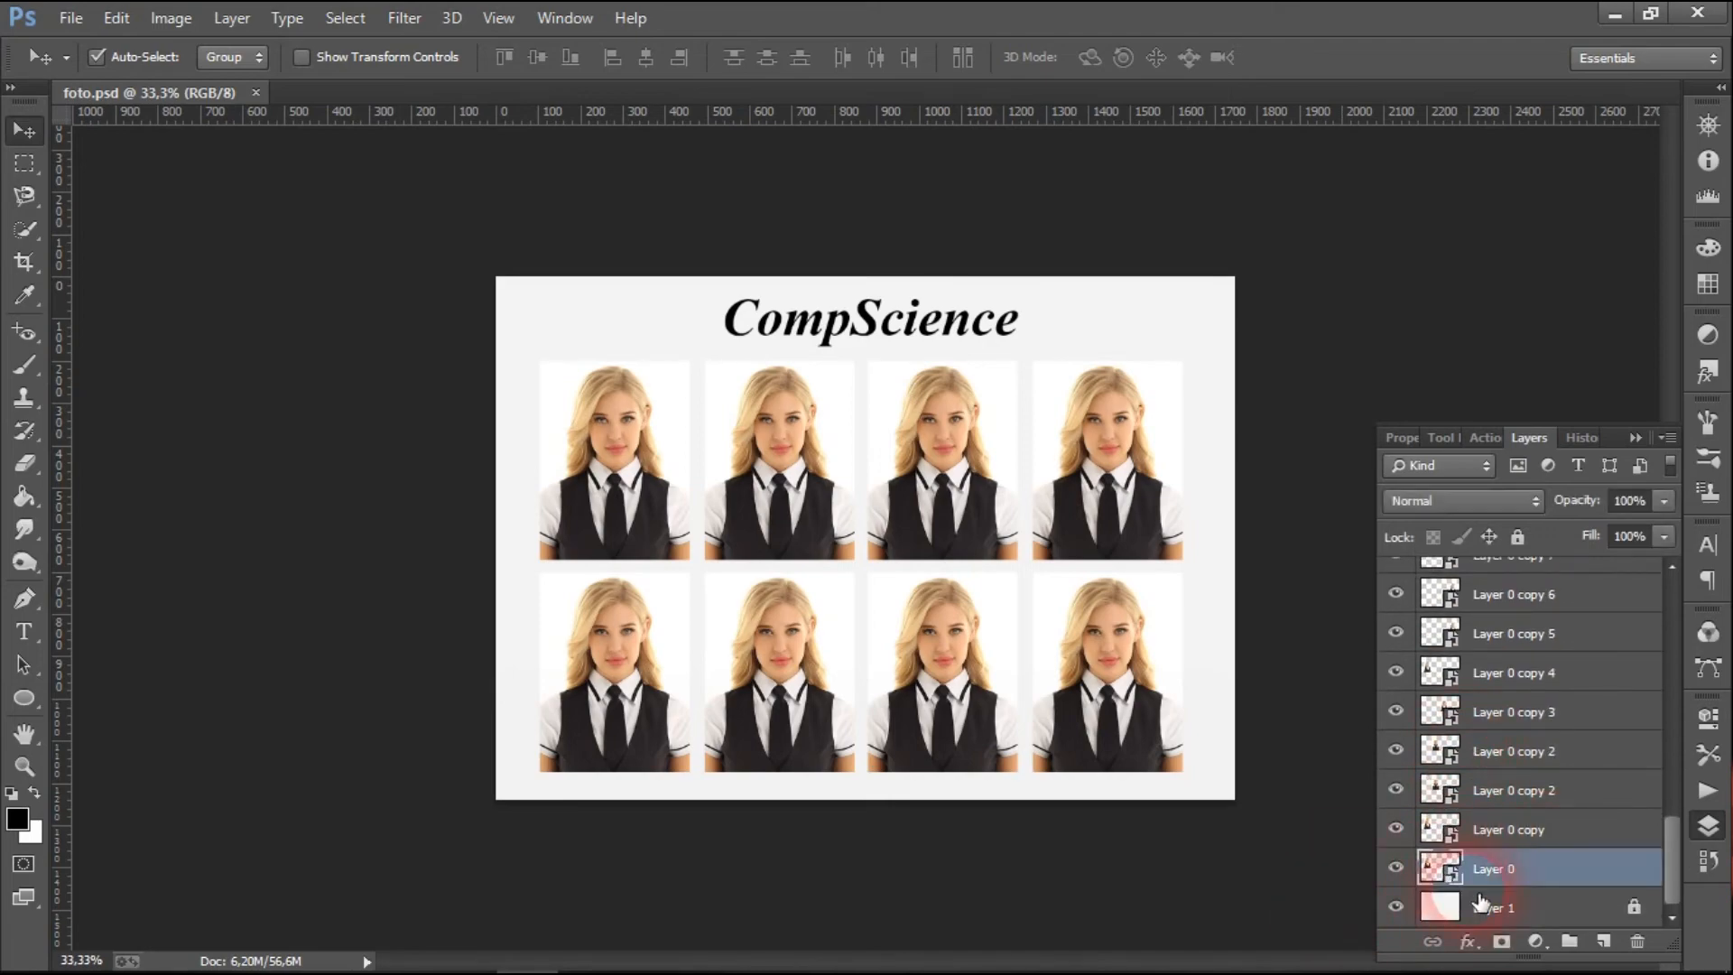
pyautogui.scroll(3, 1503, 722)
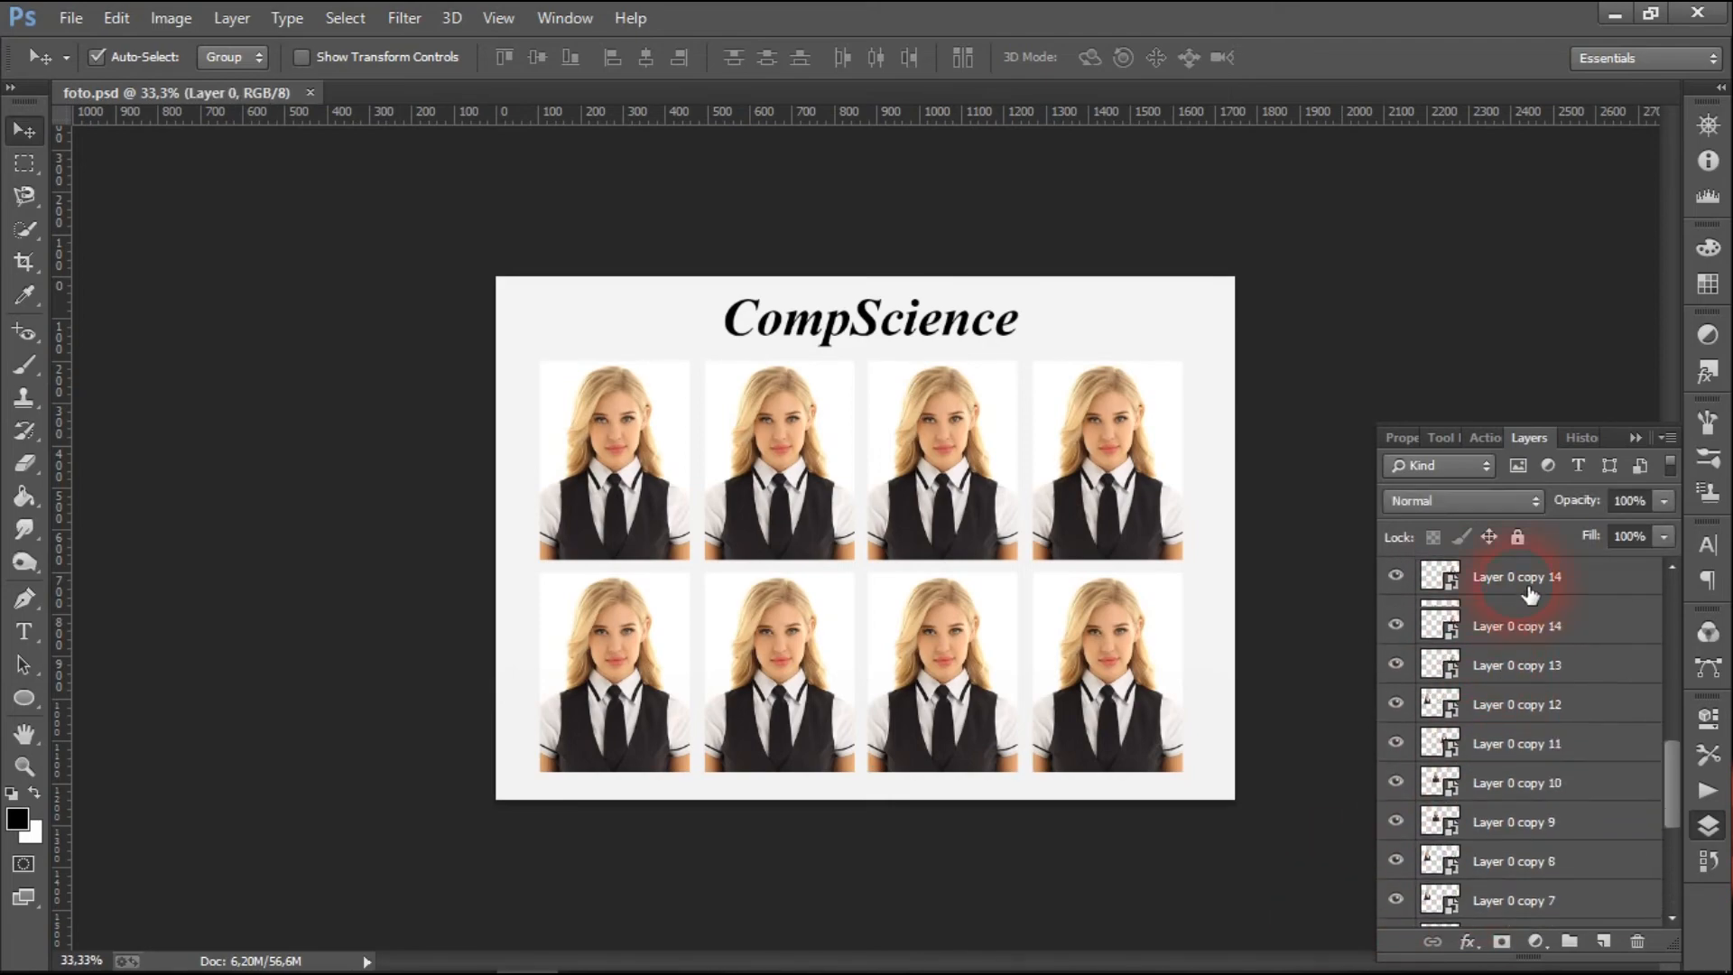
pyautogui.scroll(-3, 1523, 736)
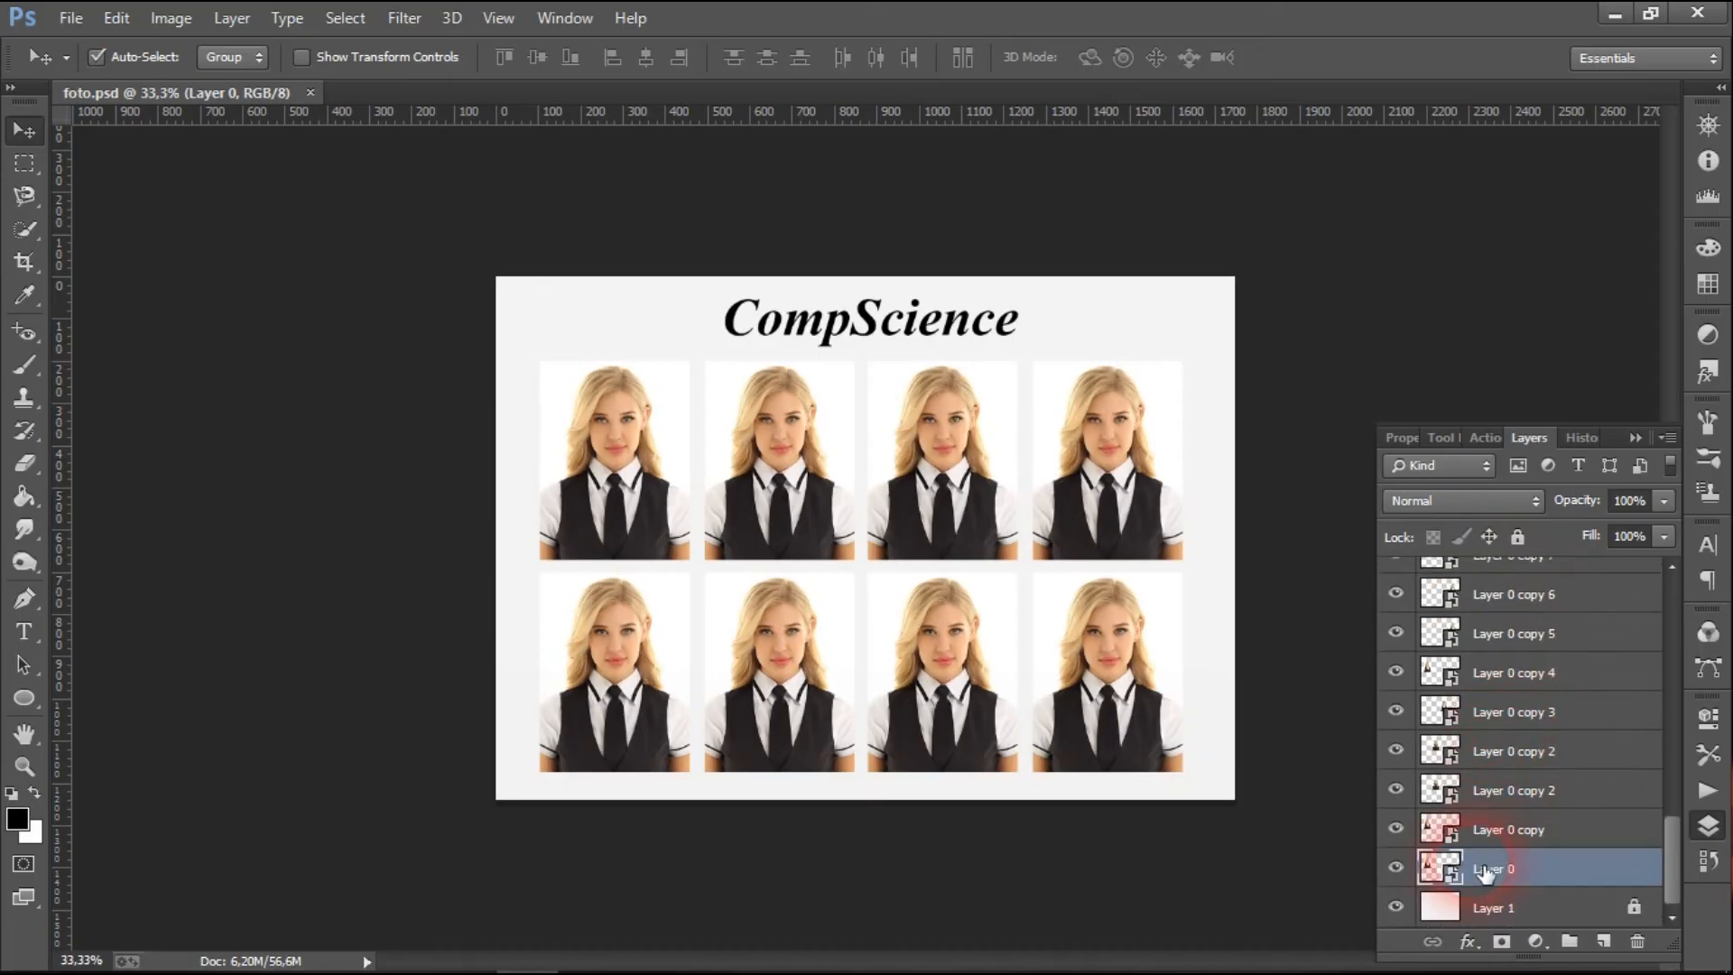
pyautogui.doubleClick(1441, 869)
pyautogui.click(952, 441)
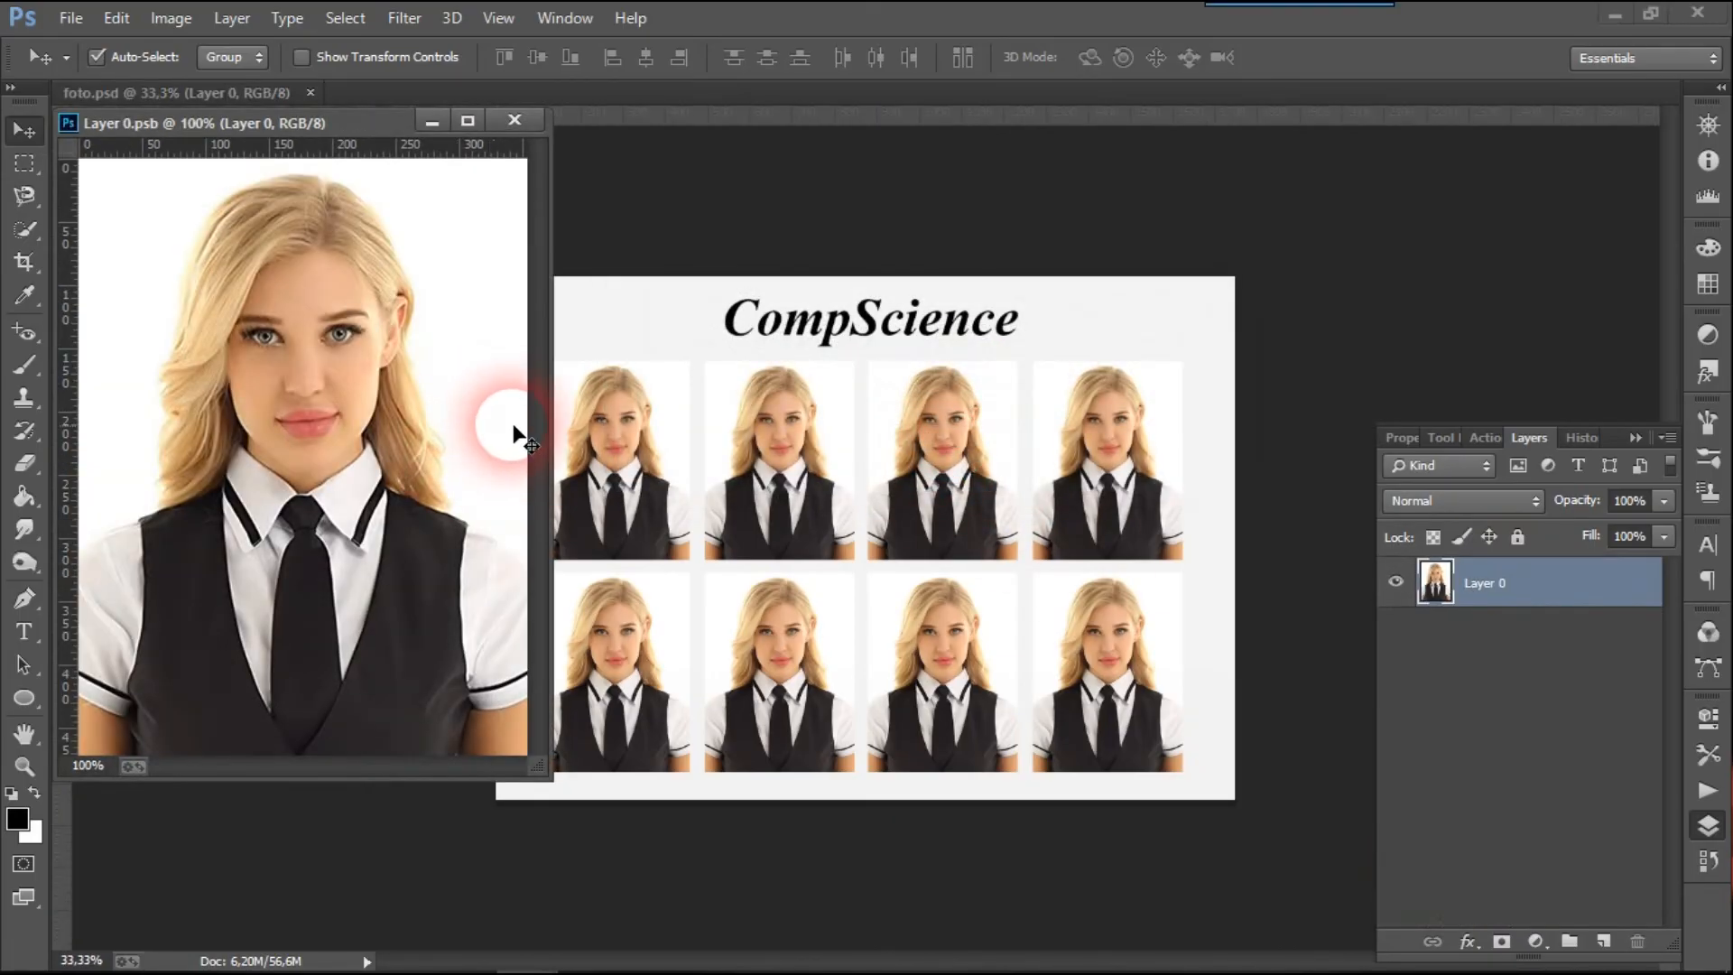
pyautogui.moveTo(303, 132); pyautogui.dragTo(815, 179)
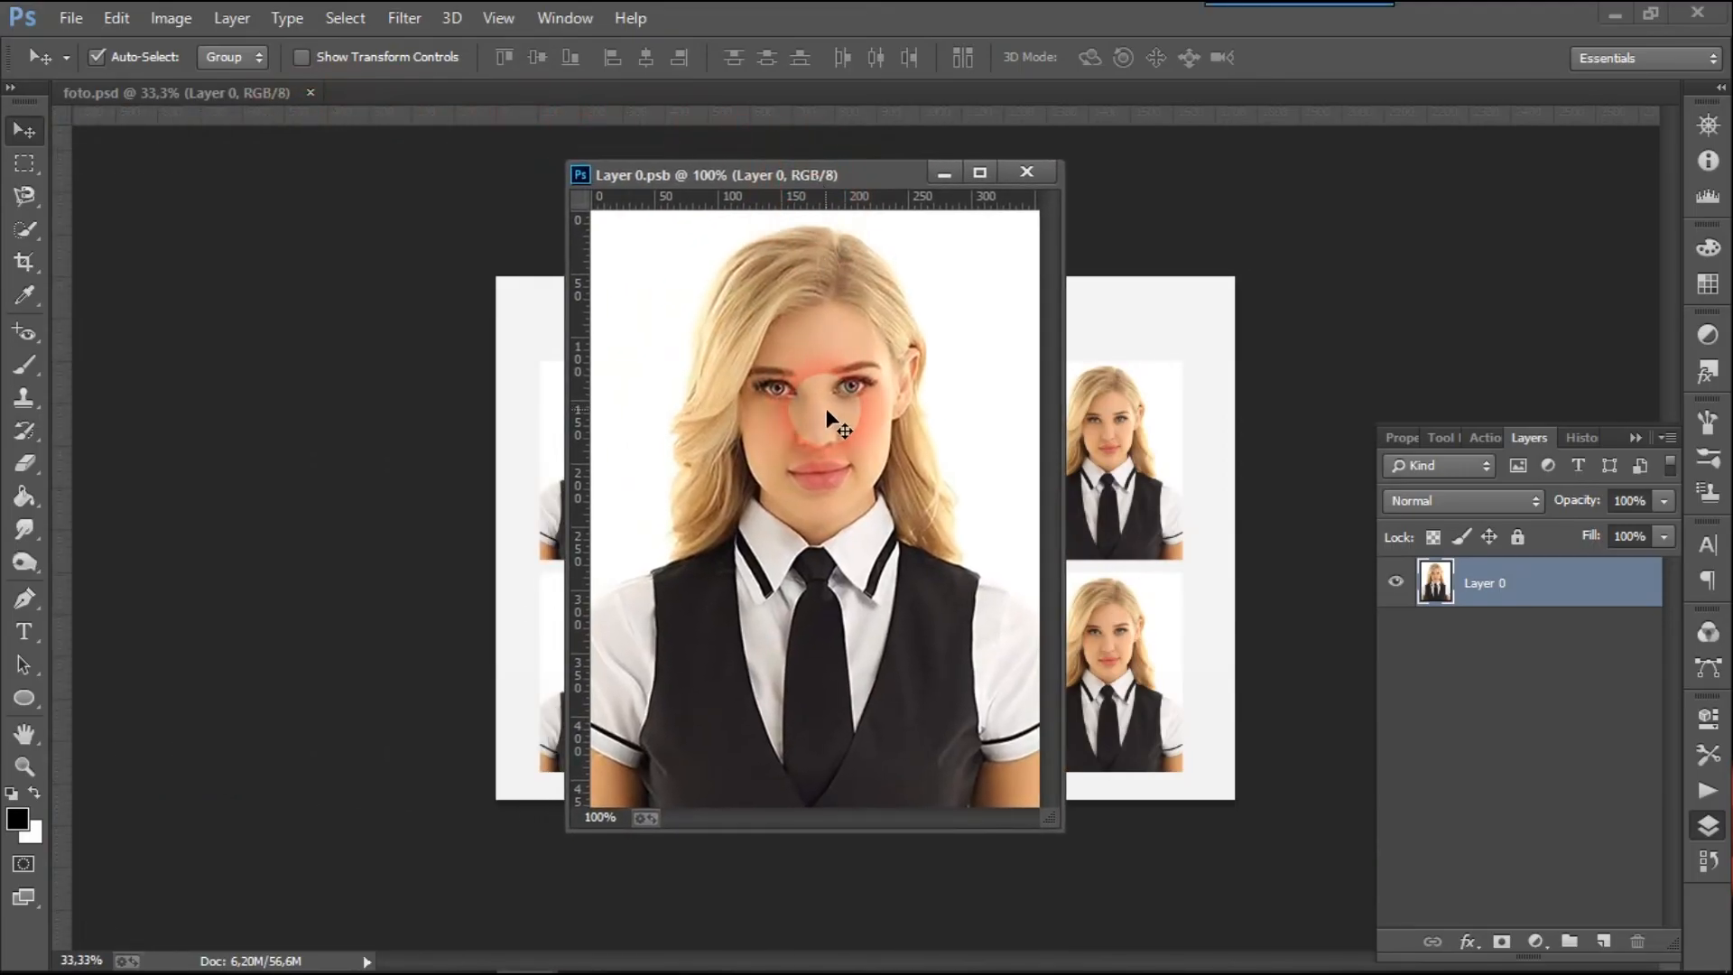
pyautogui.moveTo(793, 173); pyautogui.dragTo(922, 190)
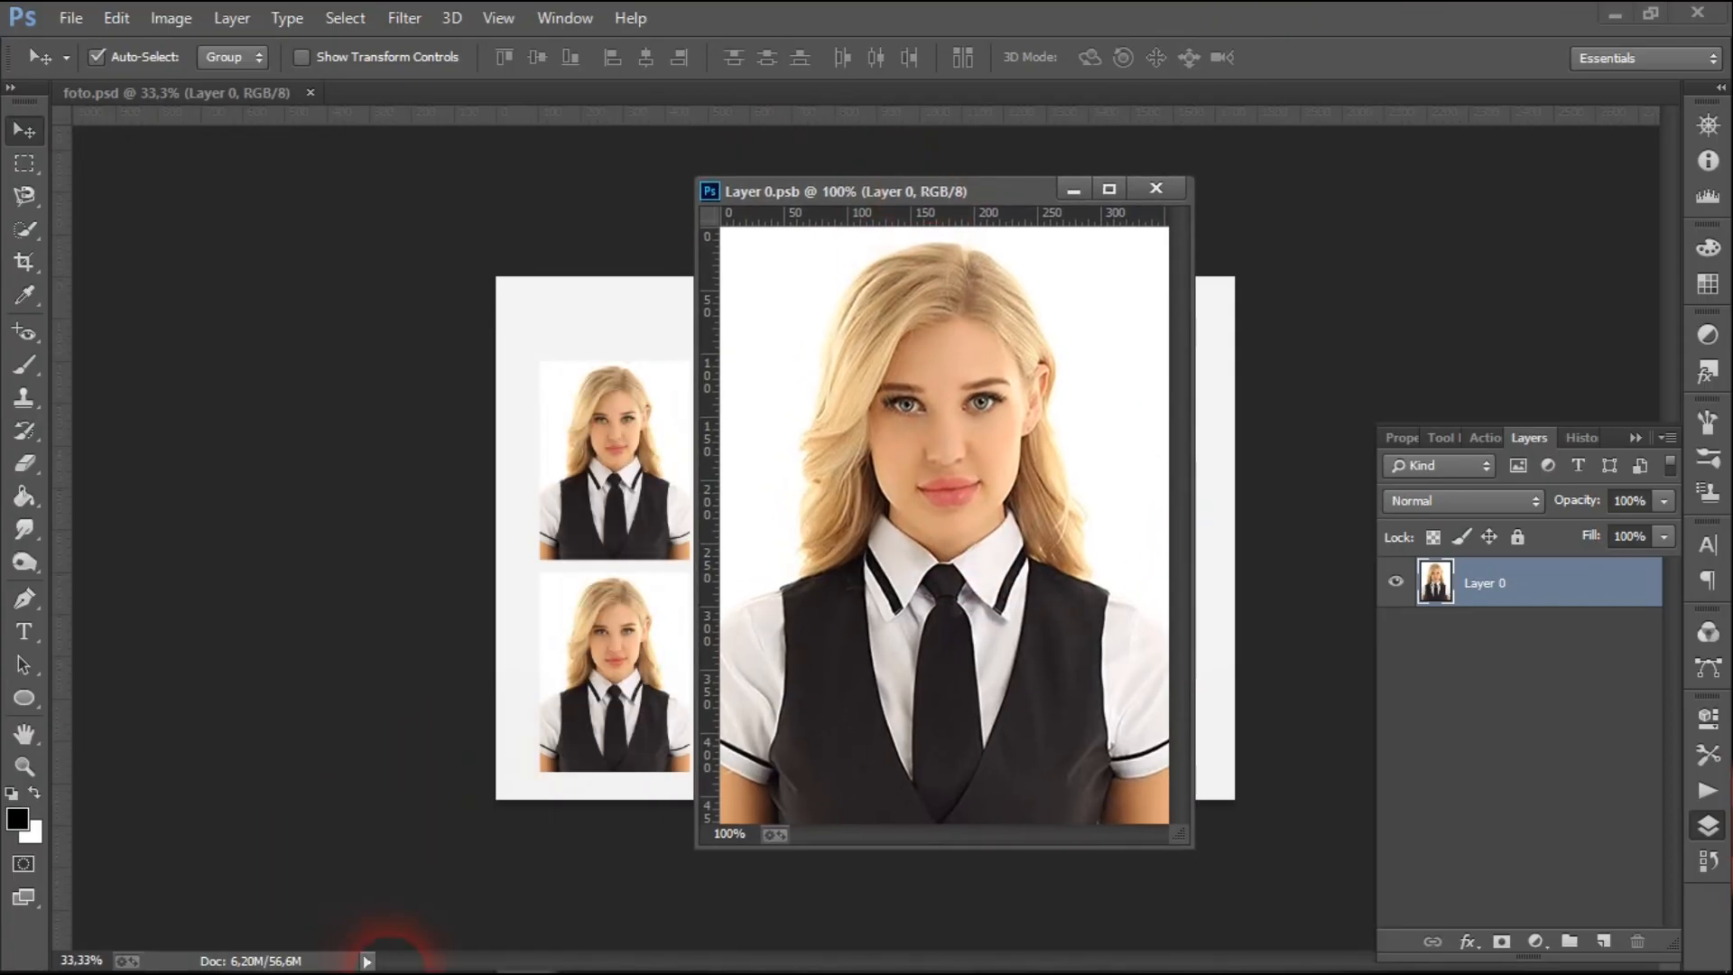
# Step: Place the photo of the woman in the light suit from the BUTTON folder into the Layer 0.psb document
pyautogui.moveTo(390, 967)
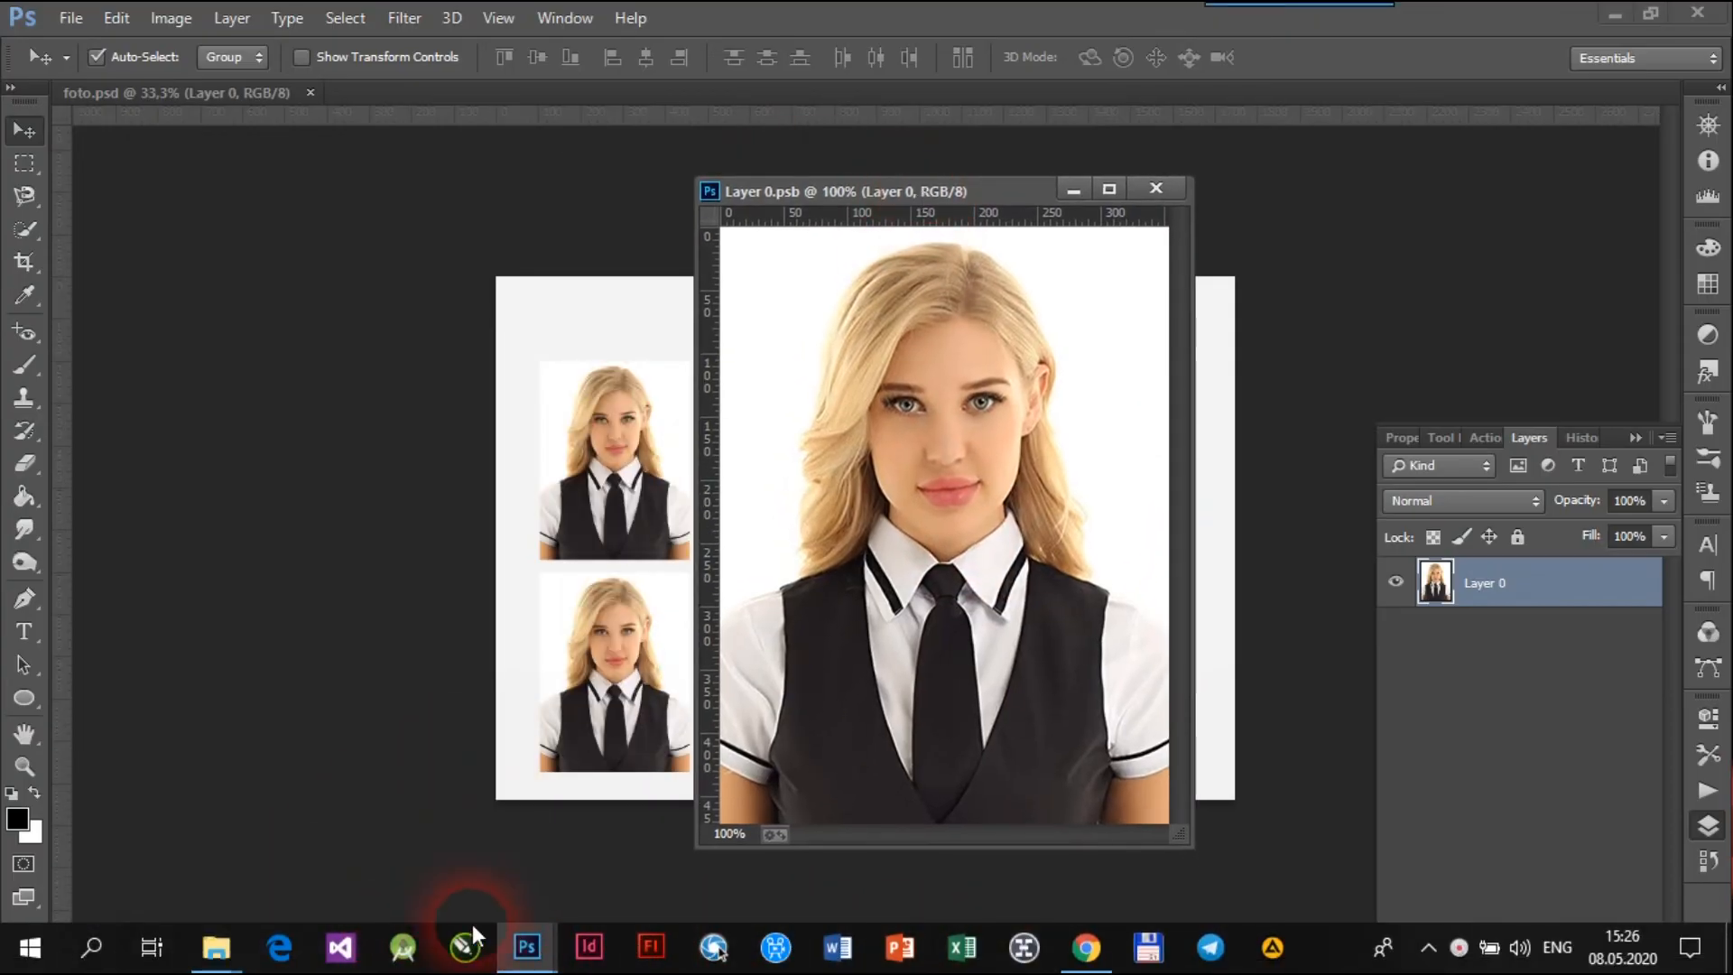
pyautogui.moveTo(217, 948)
pyautogui.click(497, 842)
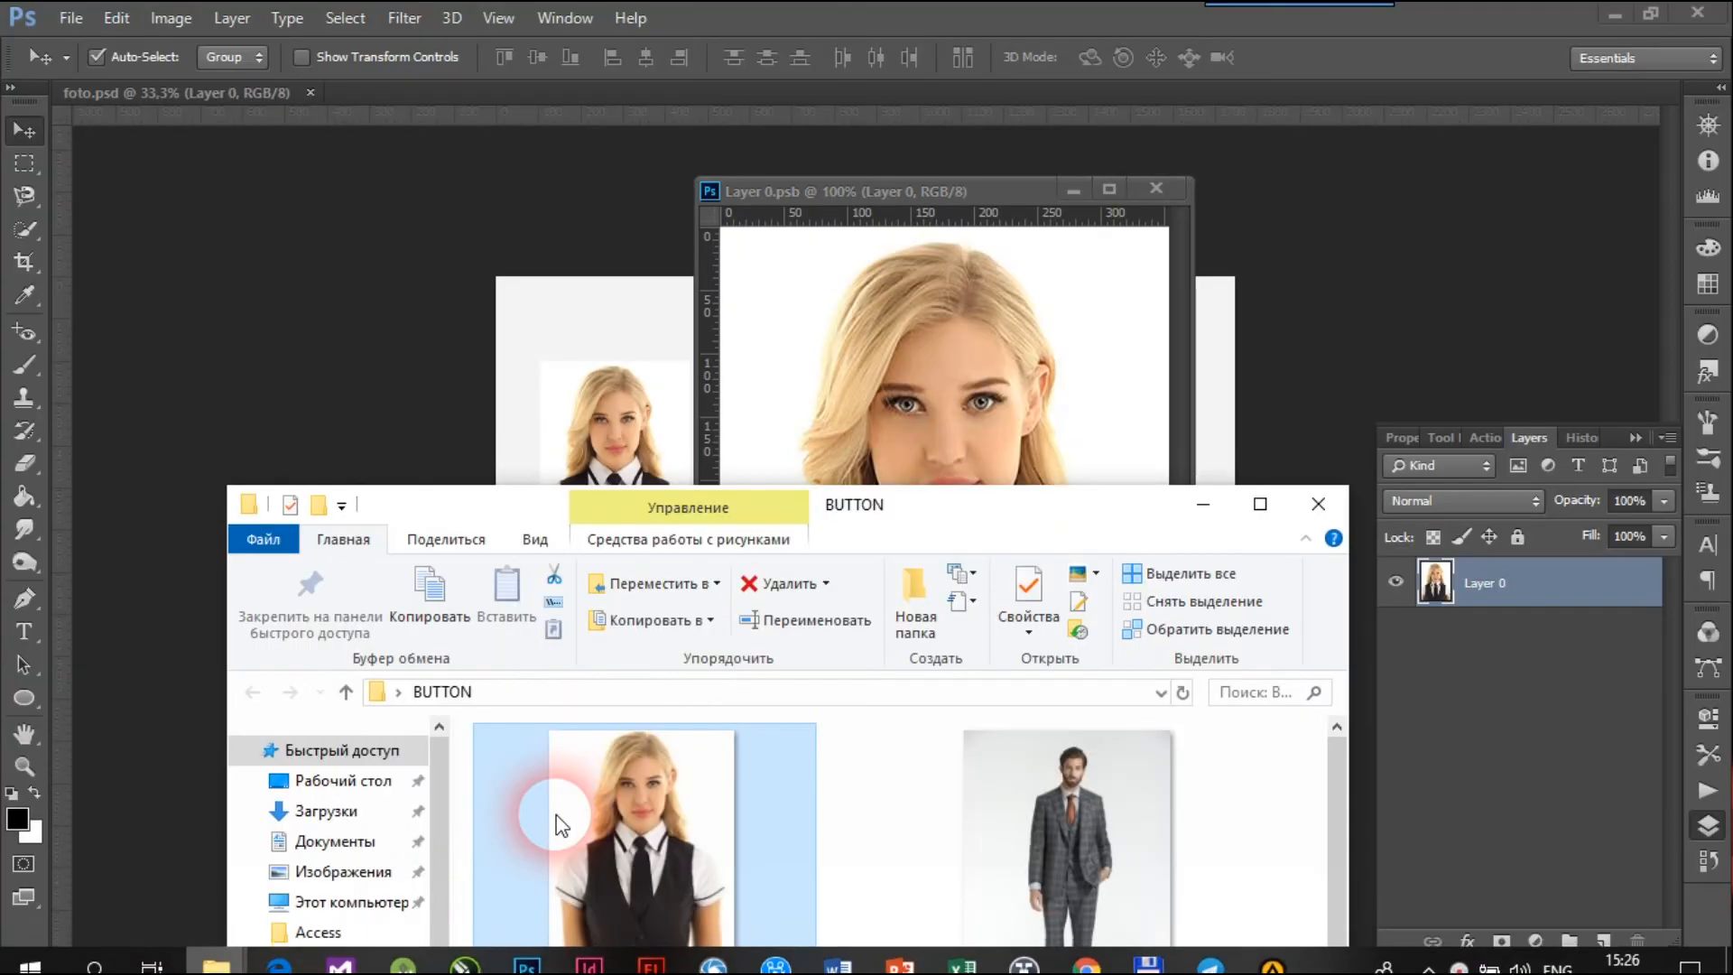
pyautogui.moveTo(1046, 506); pyautogui.dragTo(944, 360)
pyautogui.moveTo(944, 943); pyautogui.dragTo(945, 314)
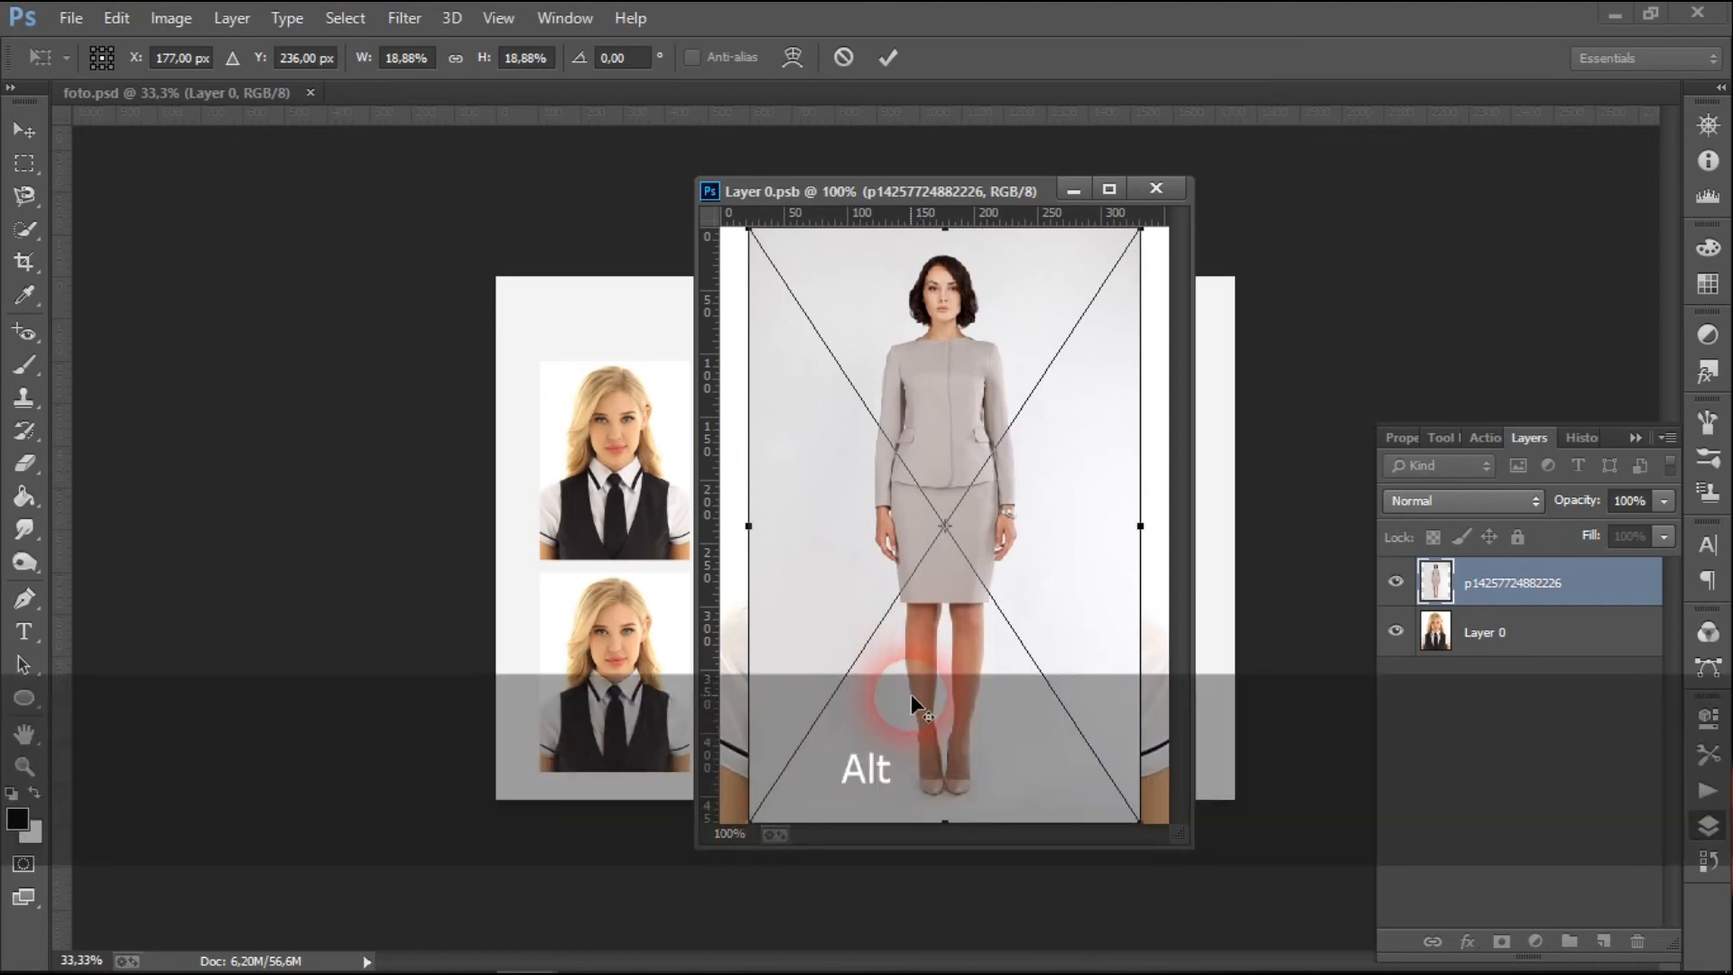
# Step: Scale the placed photo proportionally to about 77% and position it so the woman's head and shoulders fill the frame
pyautogui.moveTo(524, 959); pyautogui.dragTo(367, 929)
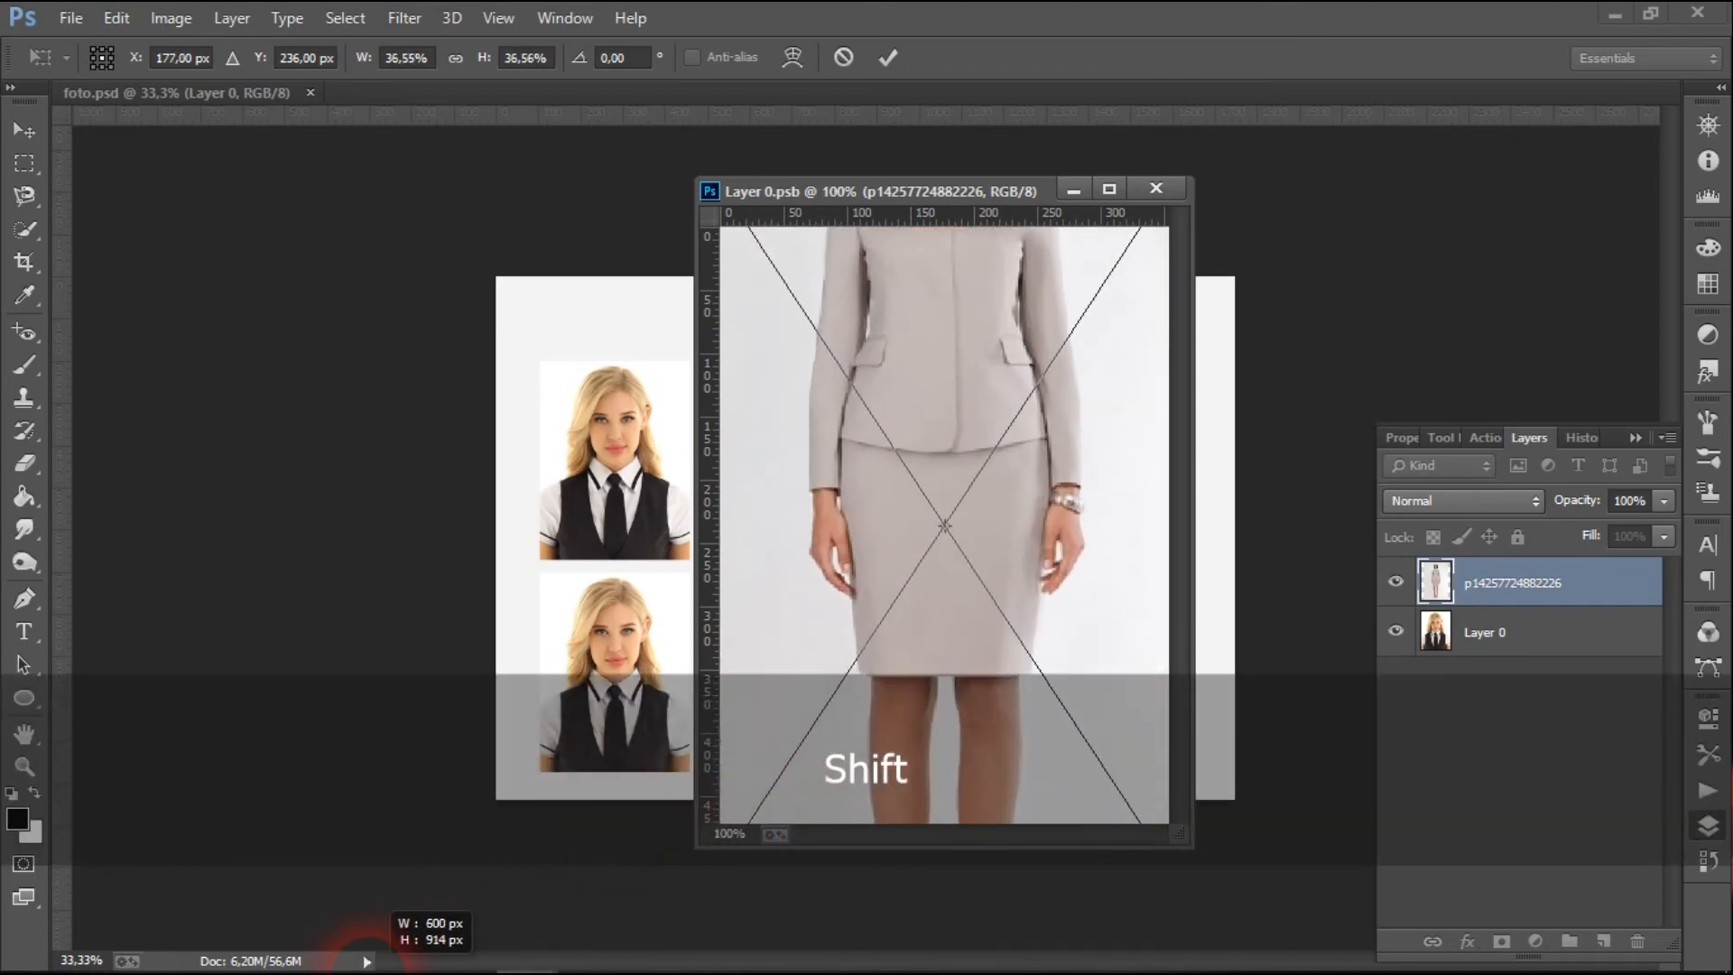
pyautogui.moveTo(945, 413); pyautogui.dragTo(952, 639)
pyautogui.moveTo(946, 528); pyautogui.dragTo(1131, 621)
pyautogui.moveTo(773, 298); pyautogui.dragTo(250, 101)
pyautogui.moveTo(586, 229); pyautogui.dragTo(728, 678)
pyautogui.moveTo(881, 538); pyautogui.dragTo(1078, 654)
pyautogui.moveTo(917, 565); pyautogui.dragTo(1071, 576)
pyautogui.moveTo(773, 317); pyautogui.dragTo(470, 174)
pyautogui.moveTo(1040, 377); pyautogui.dragTo(619, 312)
pyautogui.moveTo(887, 412); pyautogui.dragTo(830, 512)
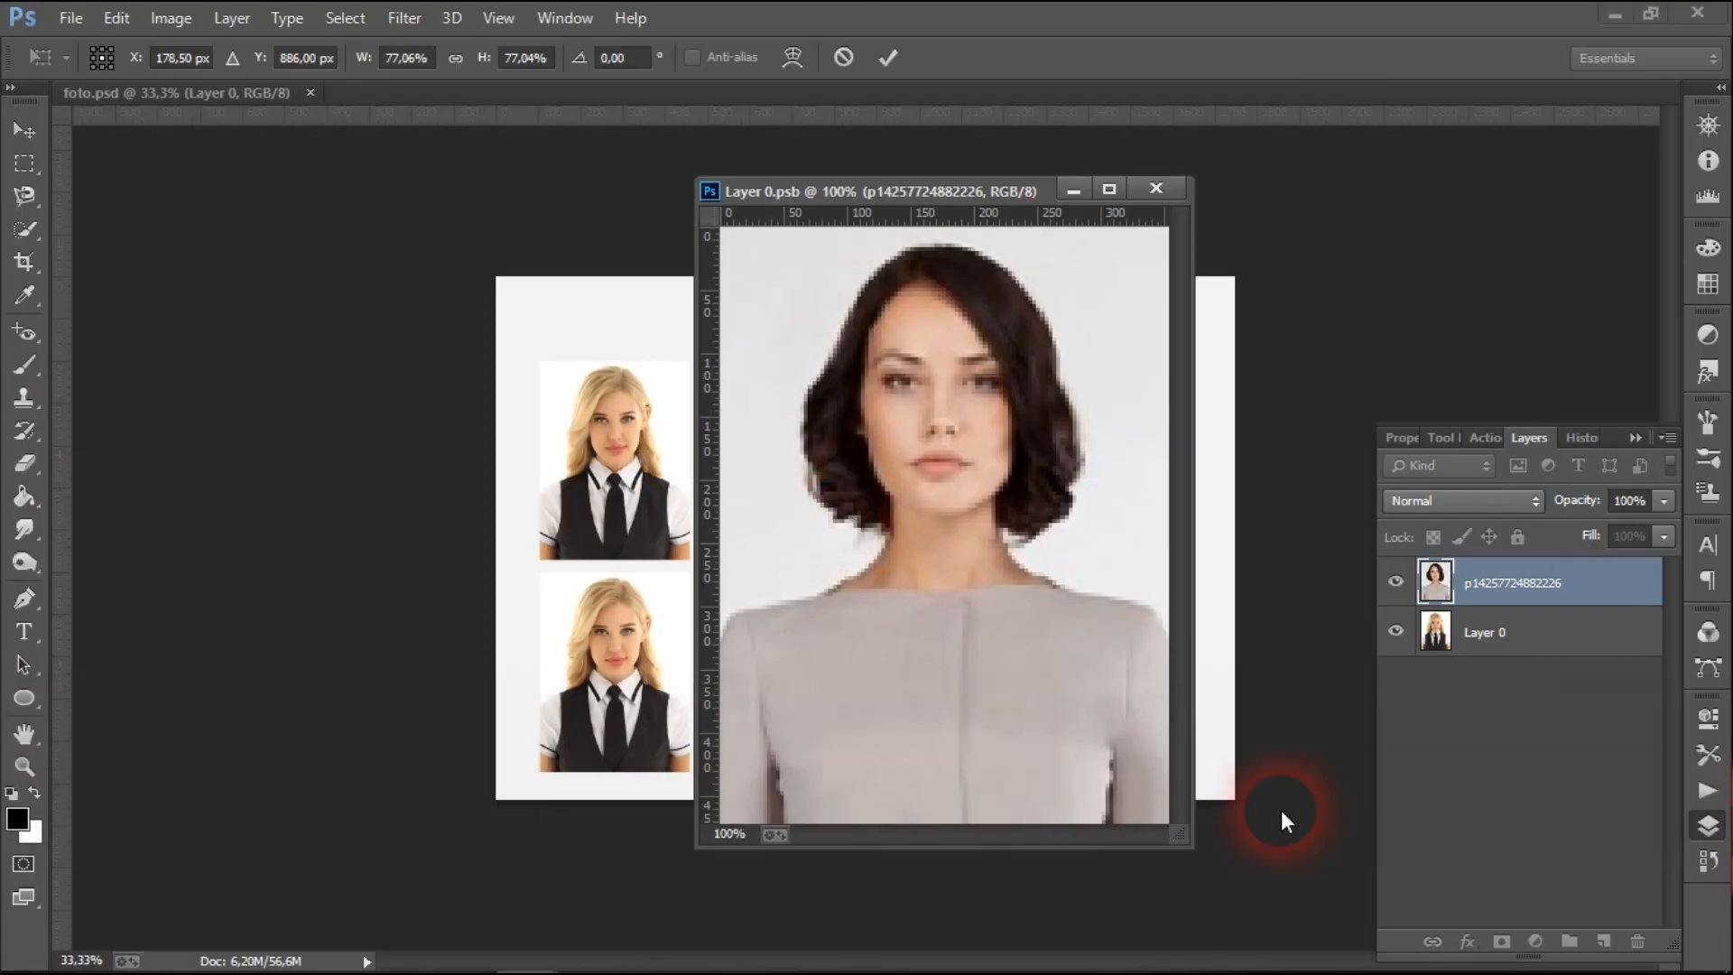
pyautogui.press('Return')
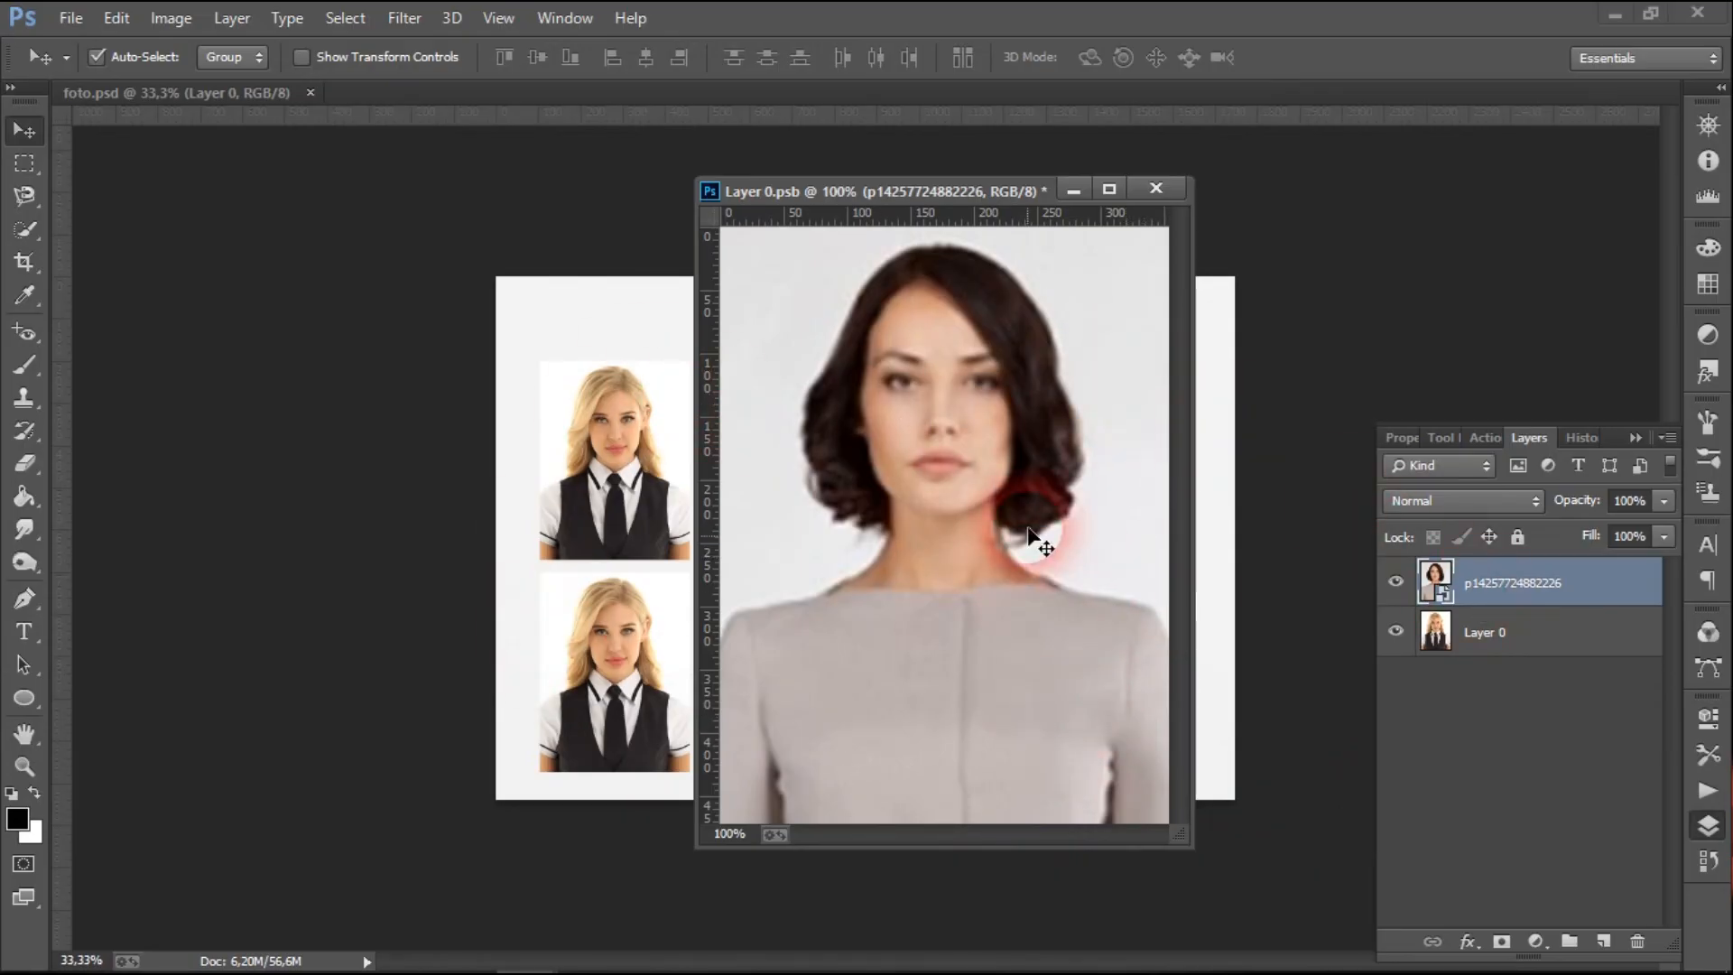
# Step: Delete the old blonde portrait layer, Layer 0, from the smart object's contents
pyautogui.click(1165, 188)
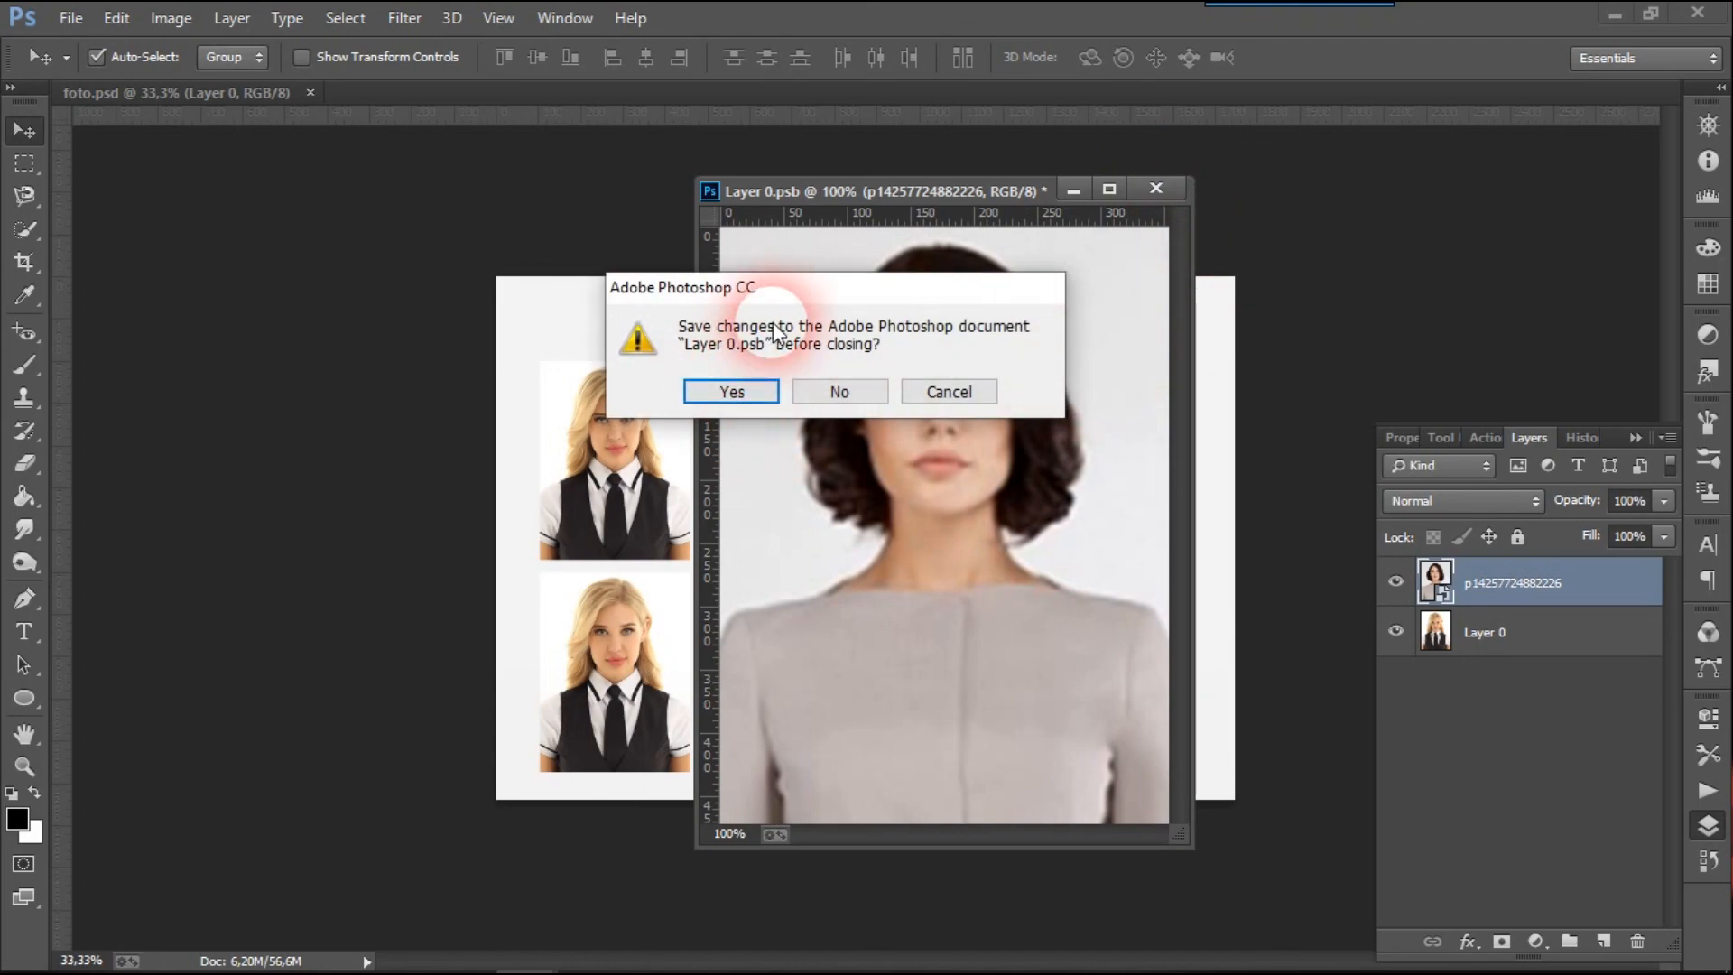
pyautogui.click(970, 392)
pyautogui.rightClick(1487, 634)
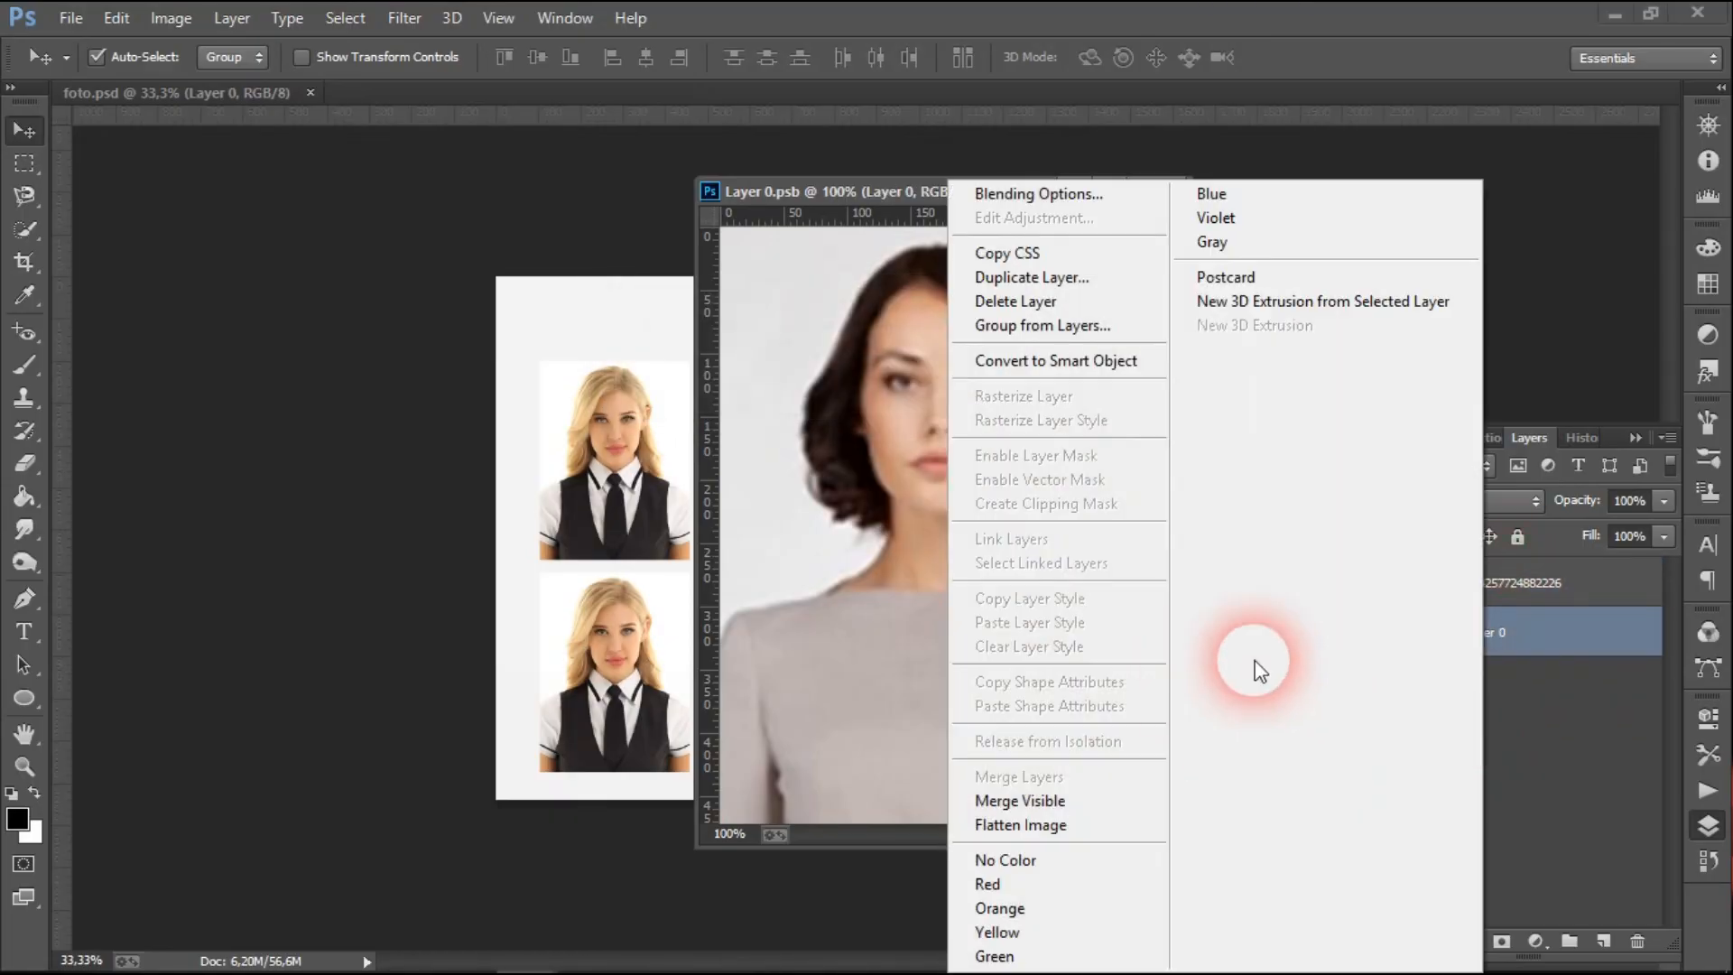
pyautogui.click(1636, 768)
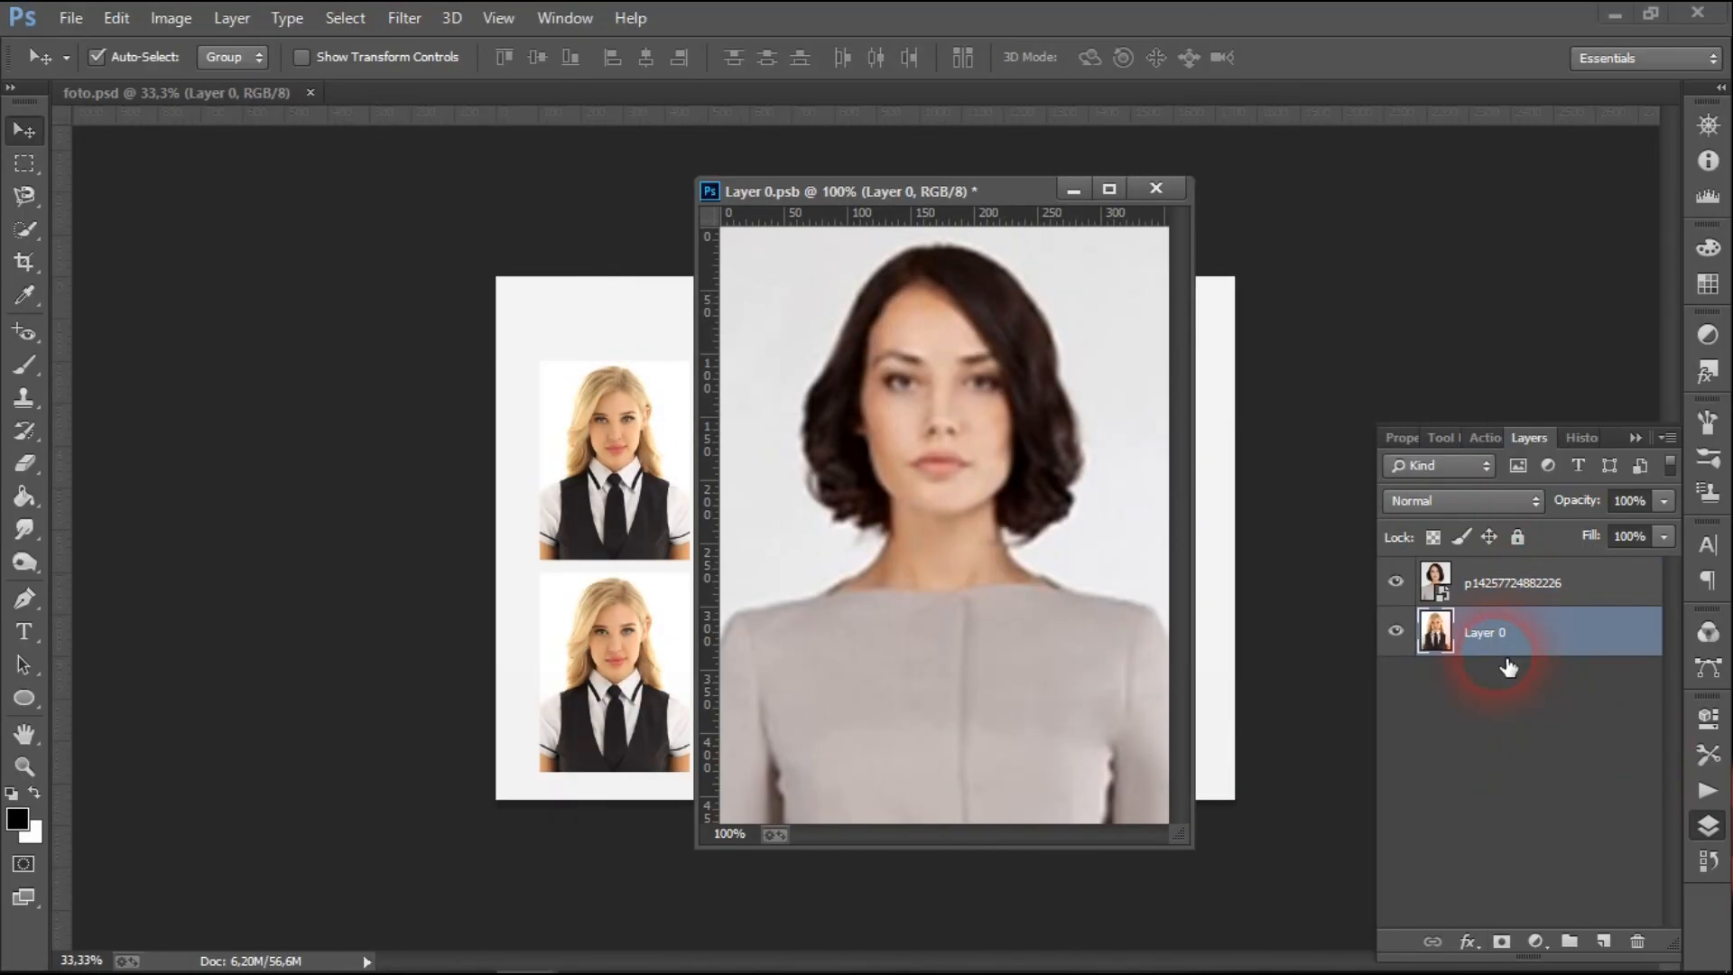
pyautogui.press('Delete')
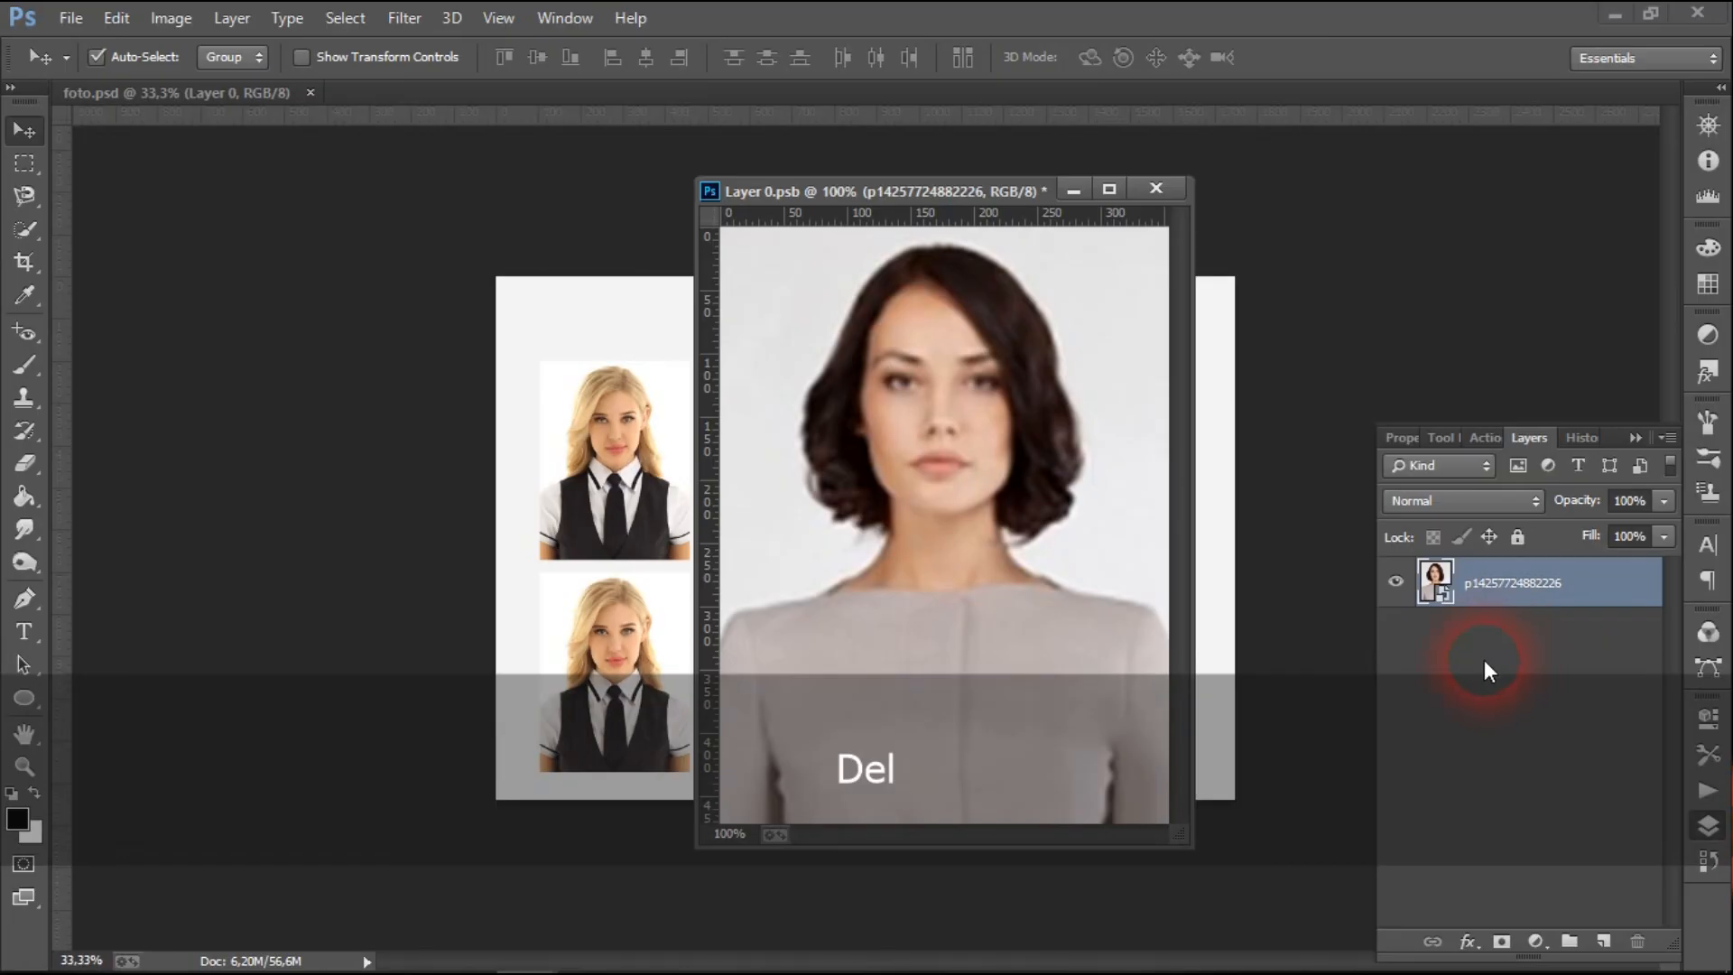
# Step: Close Layer 0.psb and save its changes to replace all eight portraits in the foto layout
pyautogui.click(1156, 189)
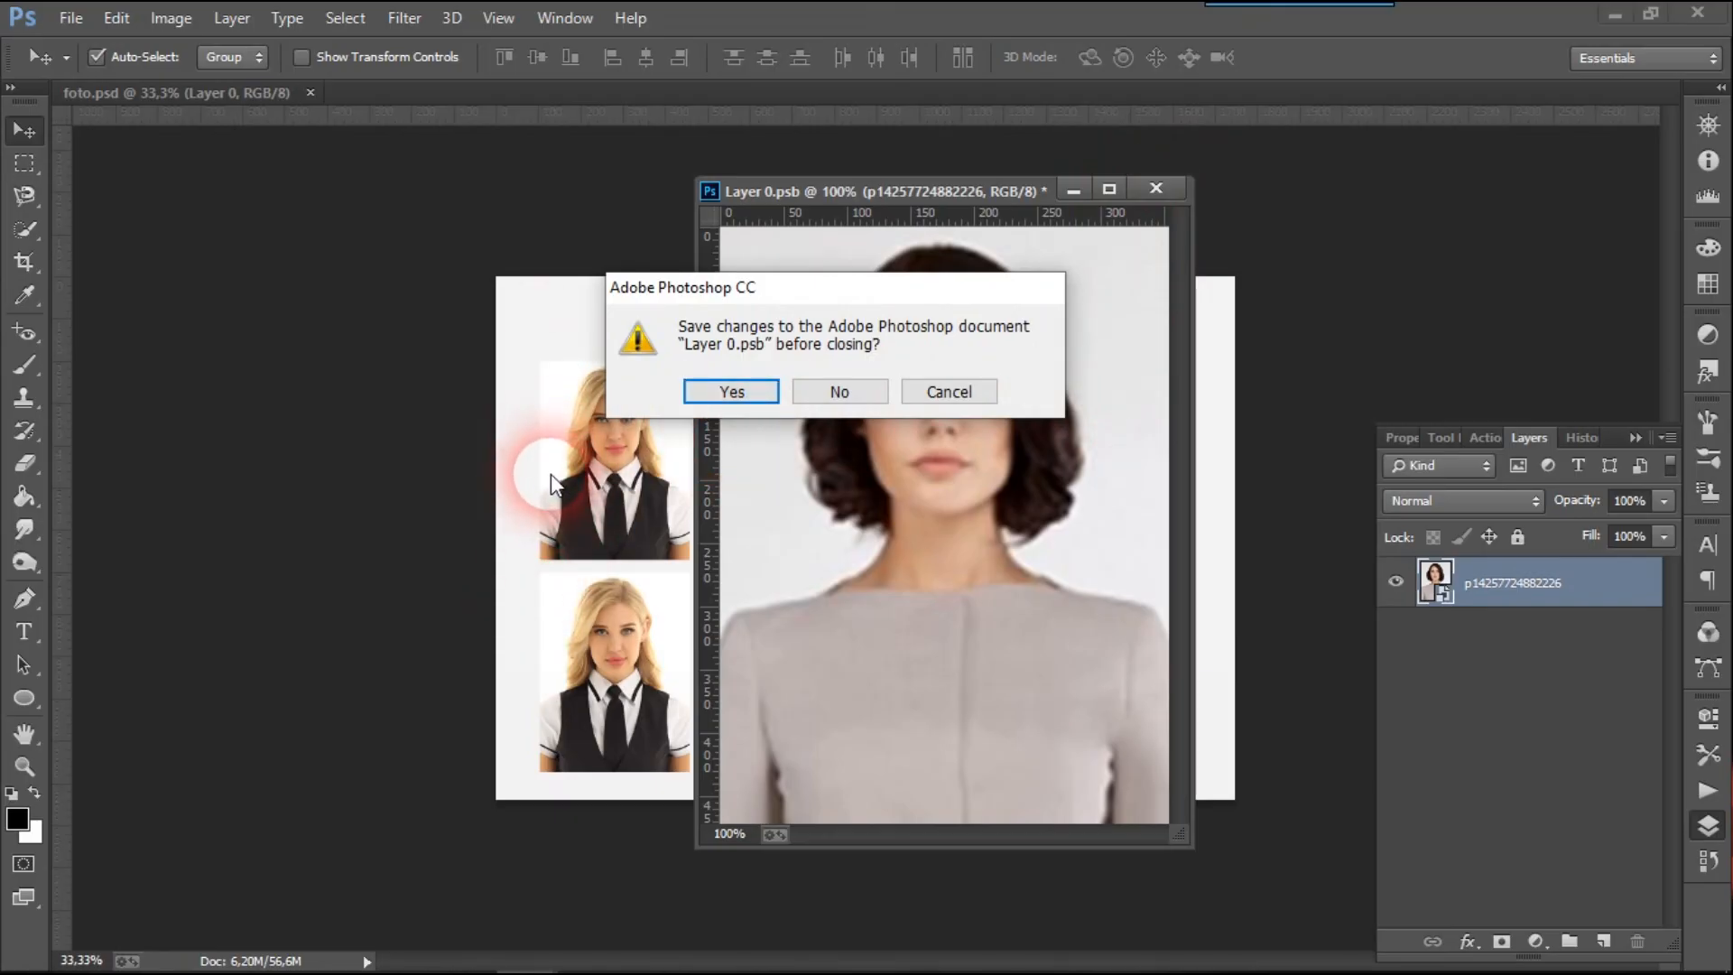
pyautogui.click(712, 394)
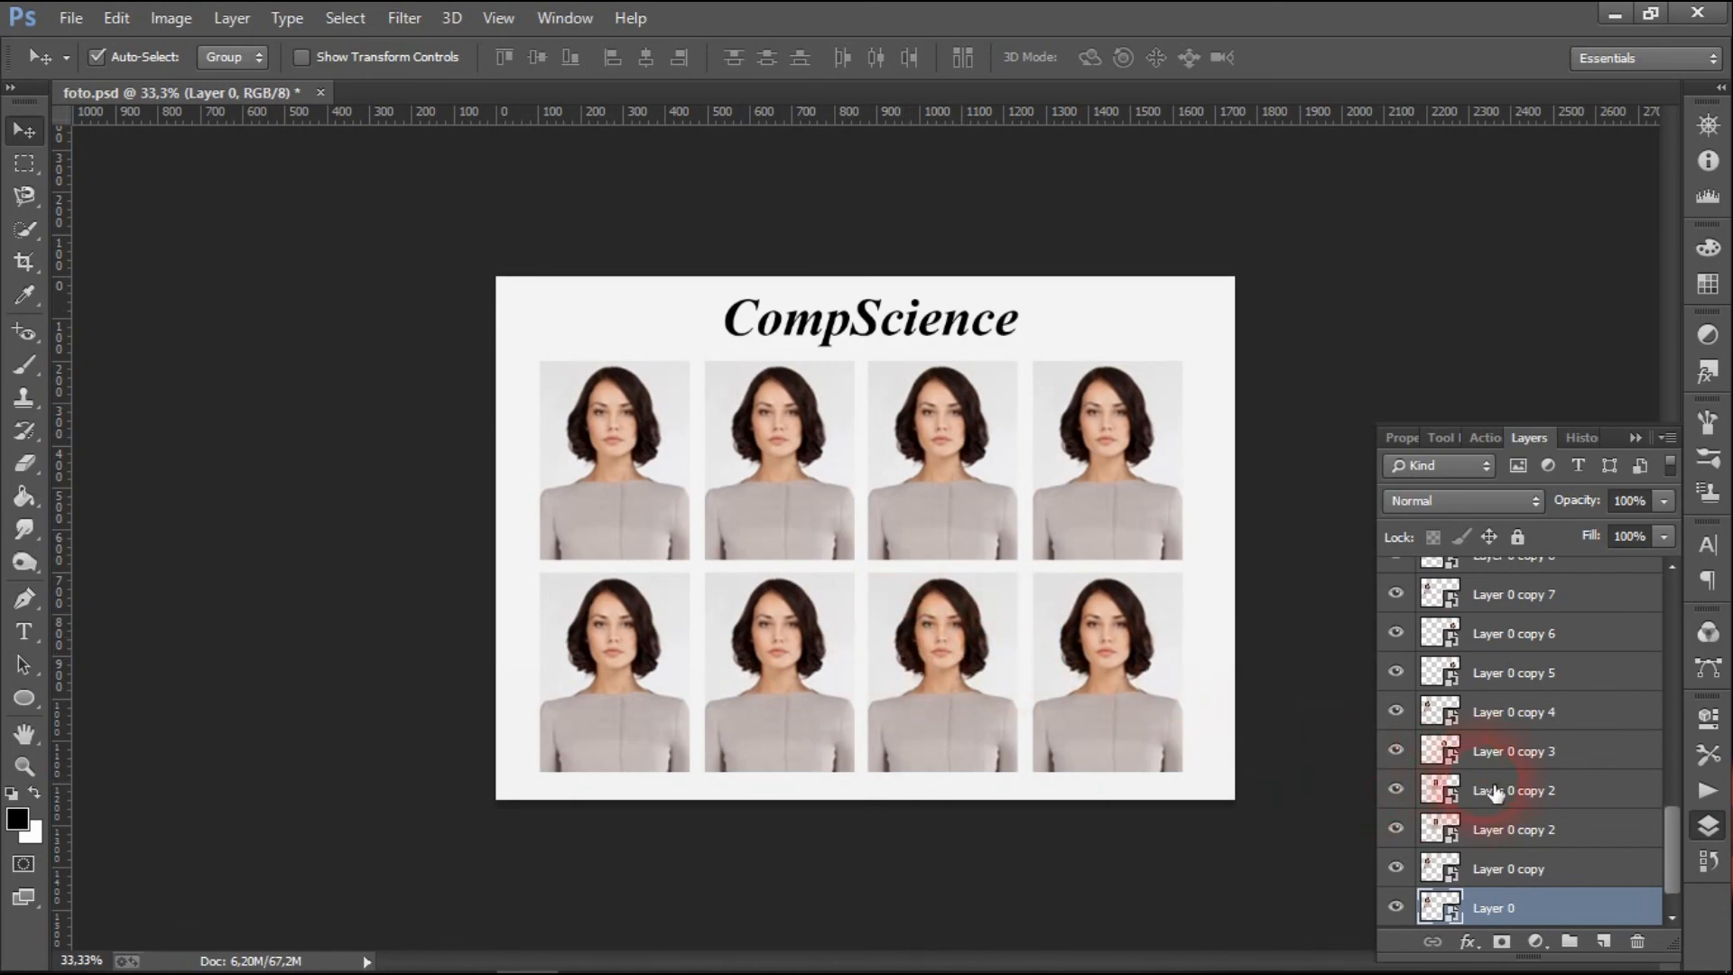
pyautogui.scroll(-1, 1520, 828)
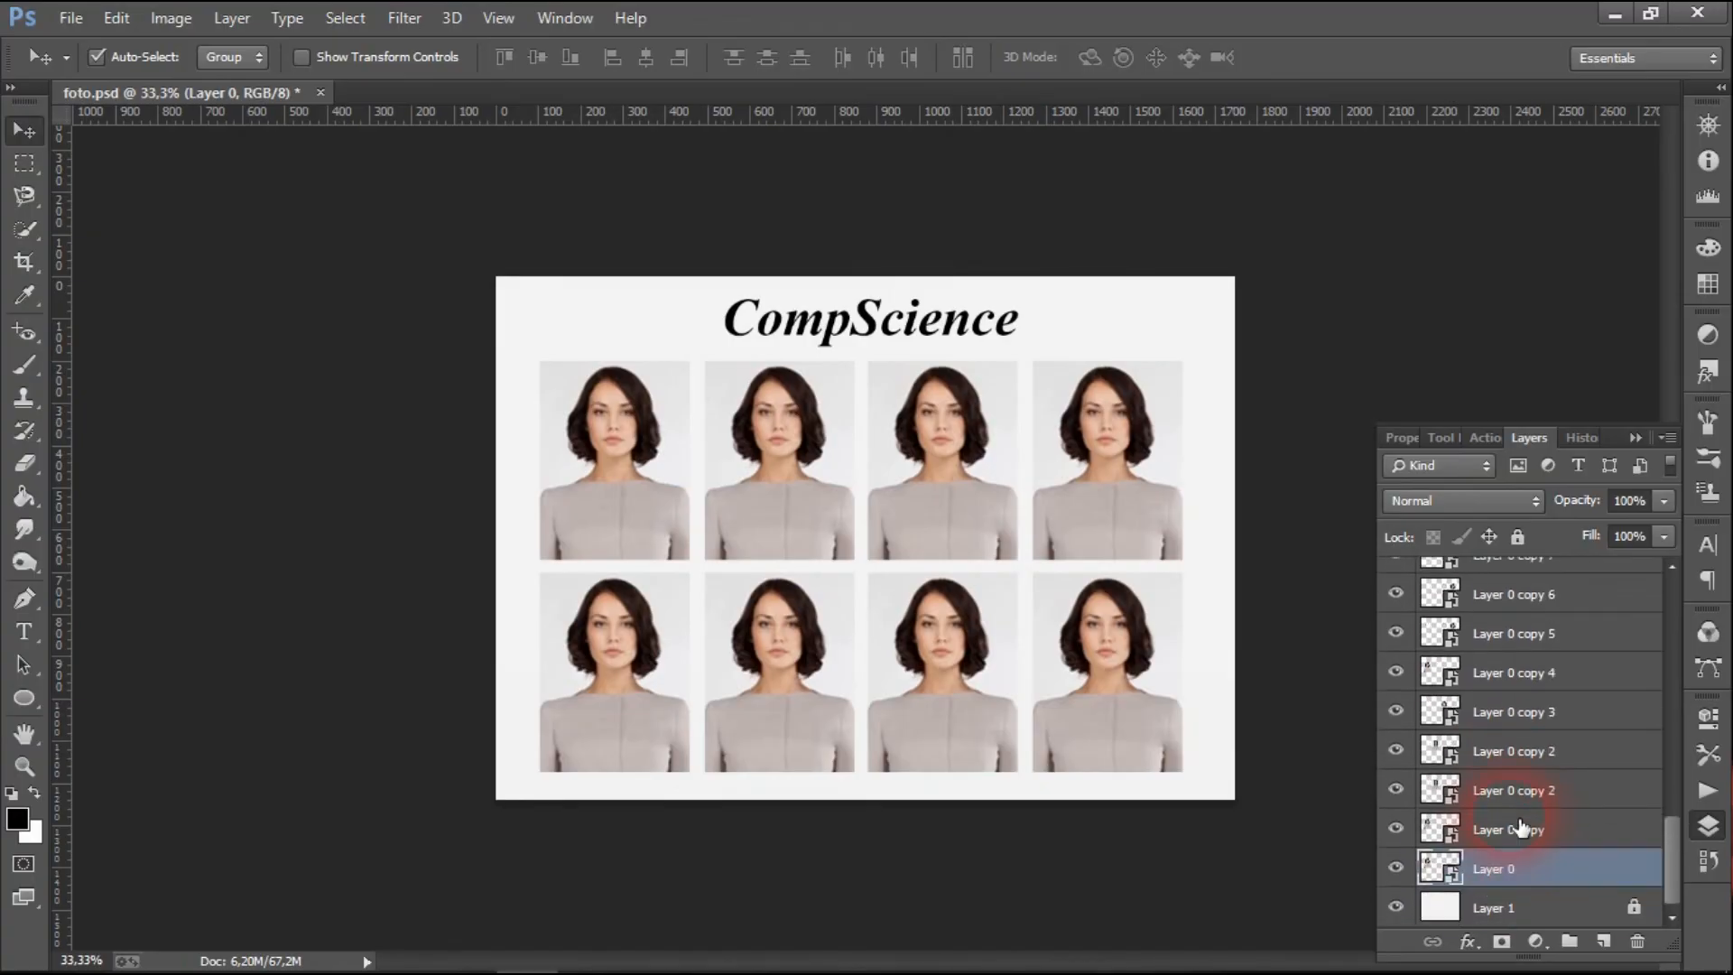